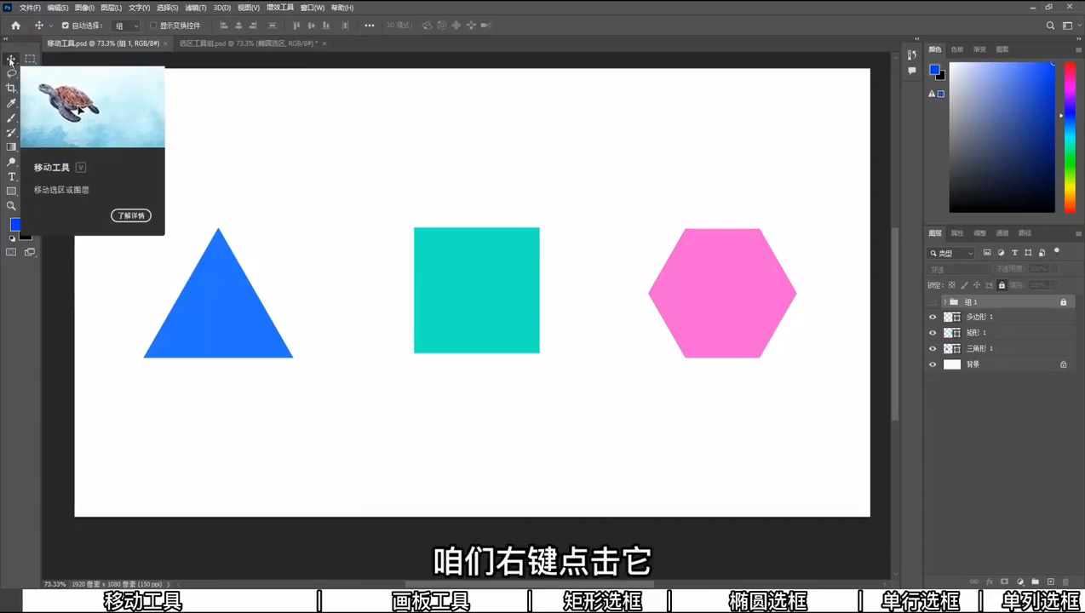
Step: Activate the Move tool, turn off Auto-Select, and try to move the blue triangle with no layer selected
right_click(11, 59)
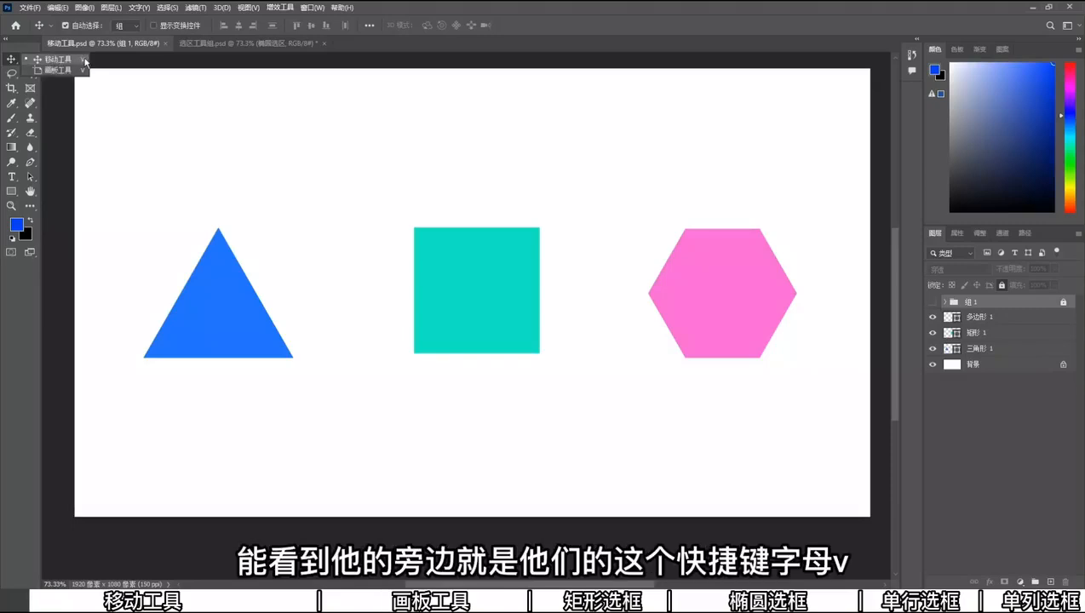
left_click(72, 59)
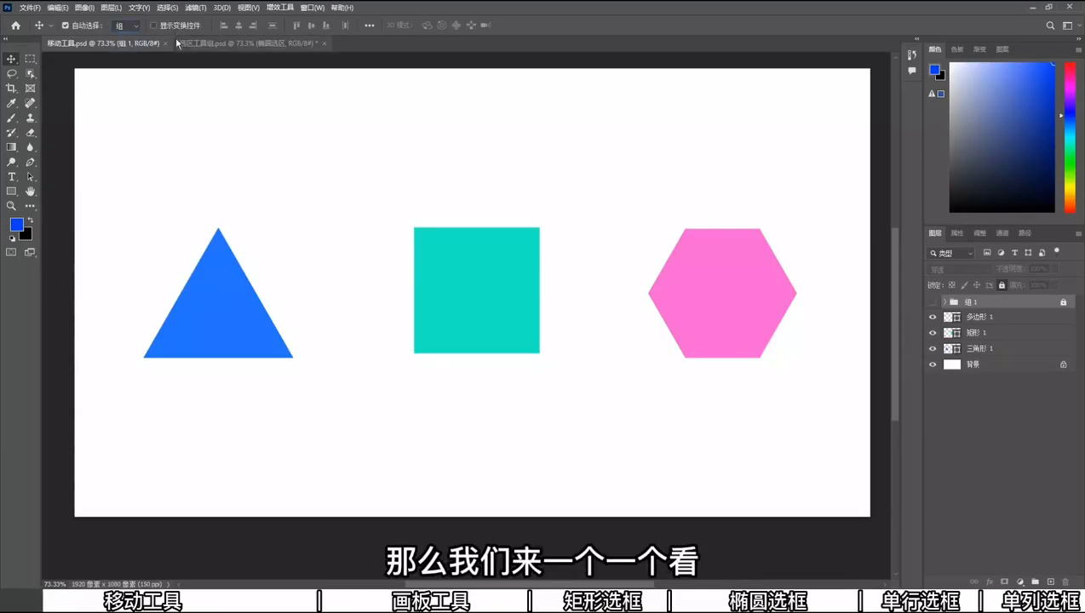
left_click(127, 78)
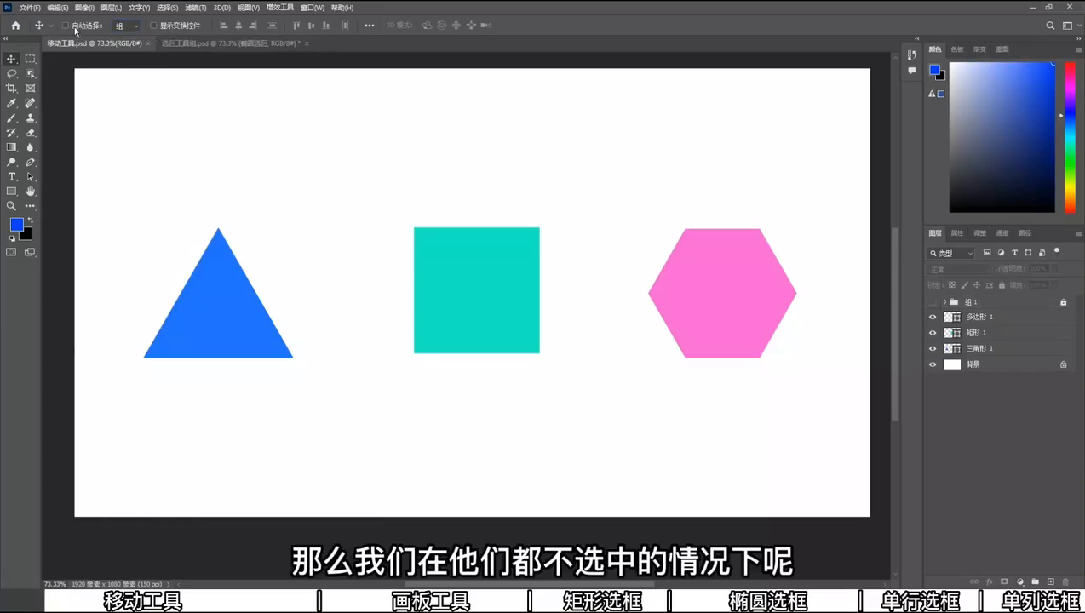
left_click(242, 313)
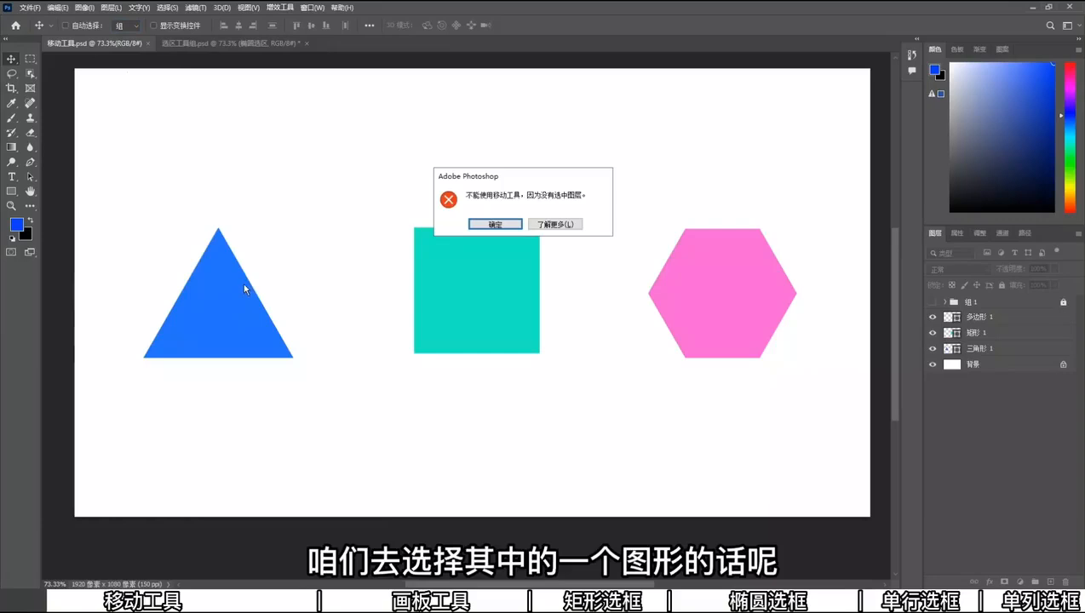
left_click(516, 225)
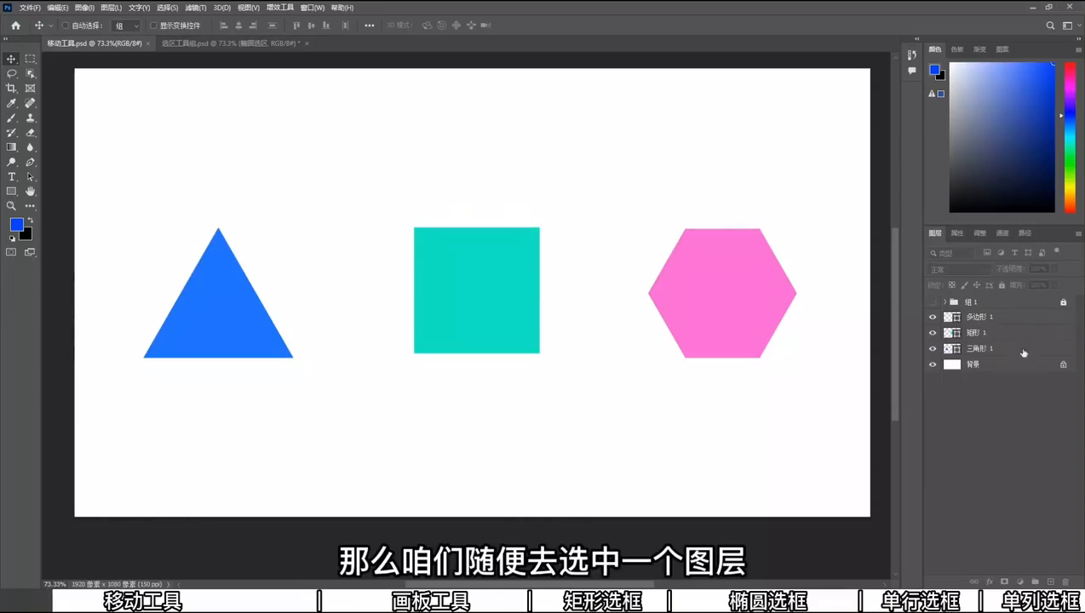
Step: Select the 三角形 1 layer and shift the blue triangle slightly to the left, including by pulling from over the green square
left_click(997, 349)
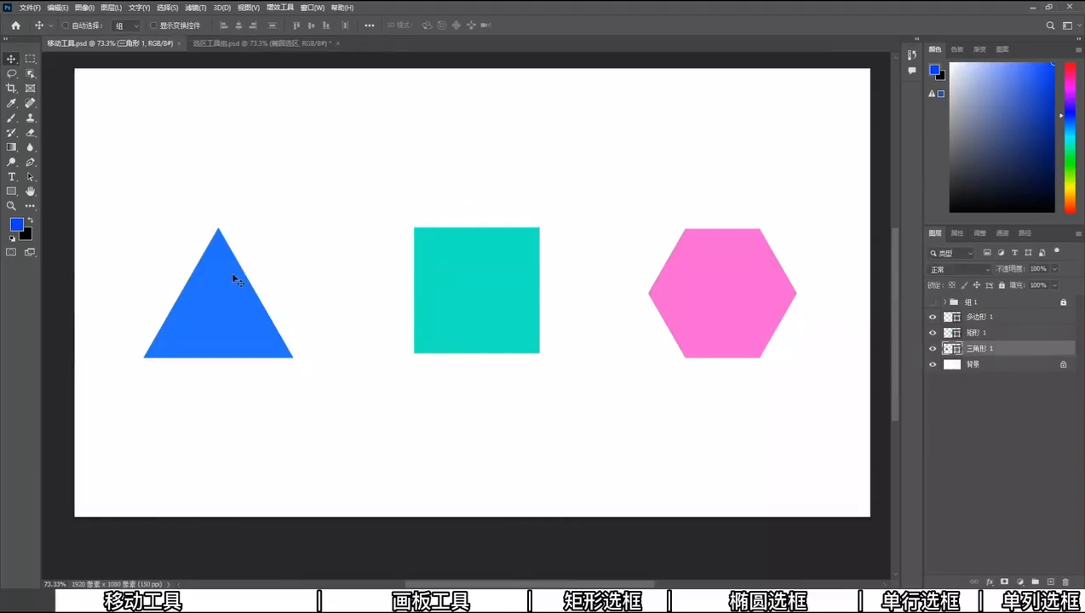
left_click_drag(233, 276, 287, 241)
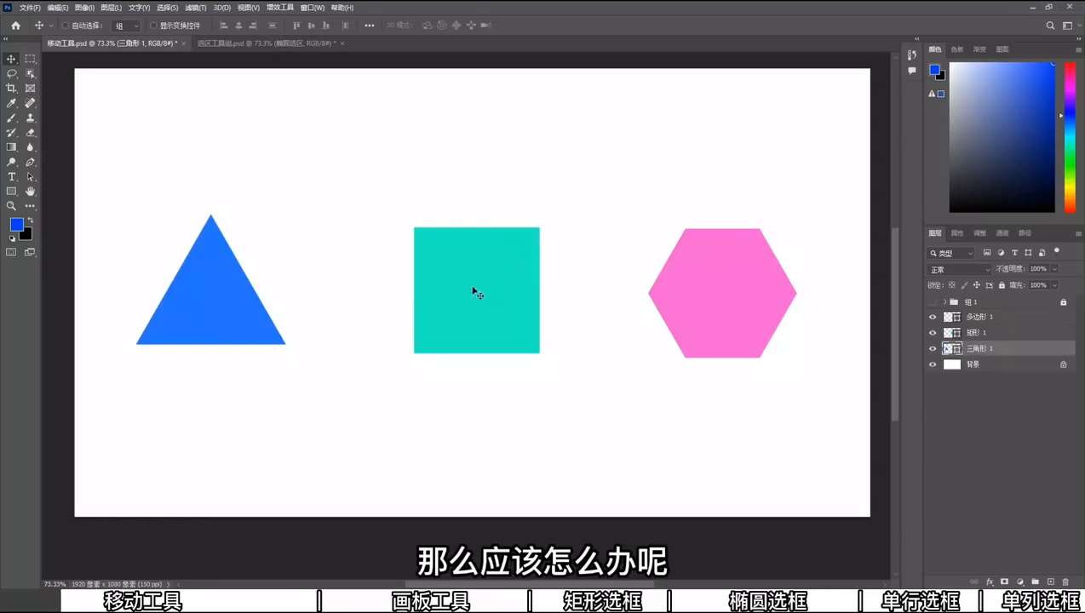
left_click_drag(494, 292, 499, 219)
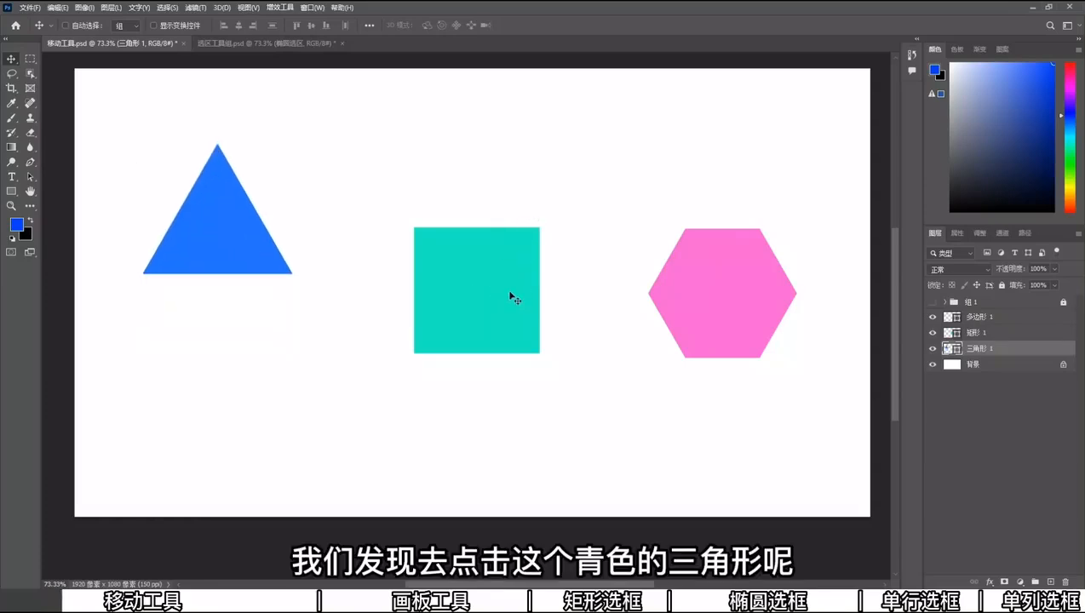
mouse_move(511, 297)
left_mouse_down()
mouse_move(493, 238)
mouse_move(486, 302)
mouse_move(480, 287)
mouse_move(497, 296)
left_mouse_up()
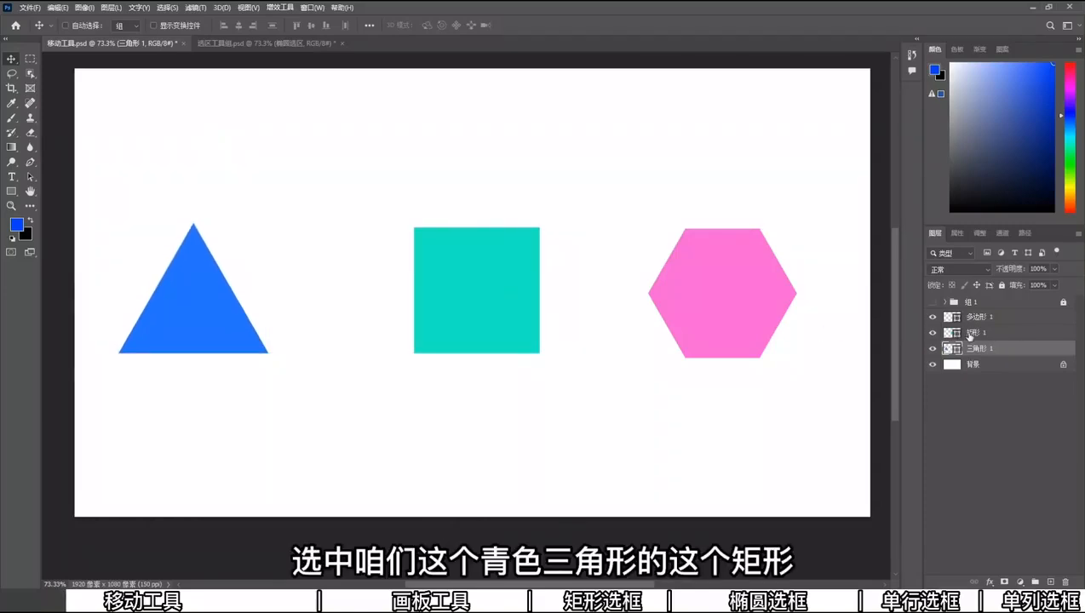
Step: Shift the green square slightly left using the 矩形 1 layer, and reposition the pink hexagon using the 多边形 1 layer
left_click(978, 334)
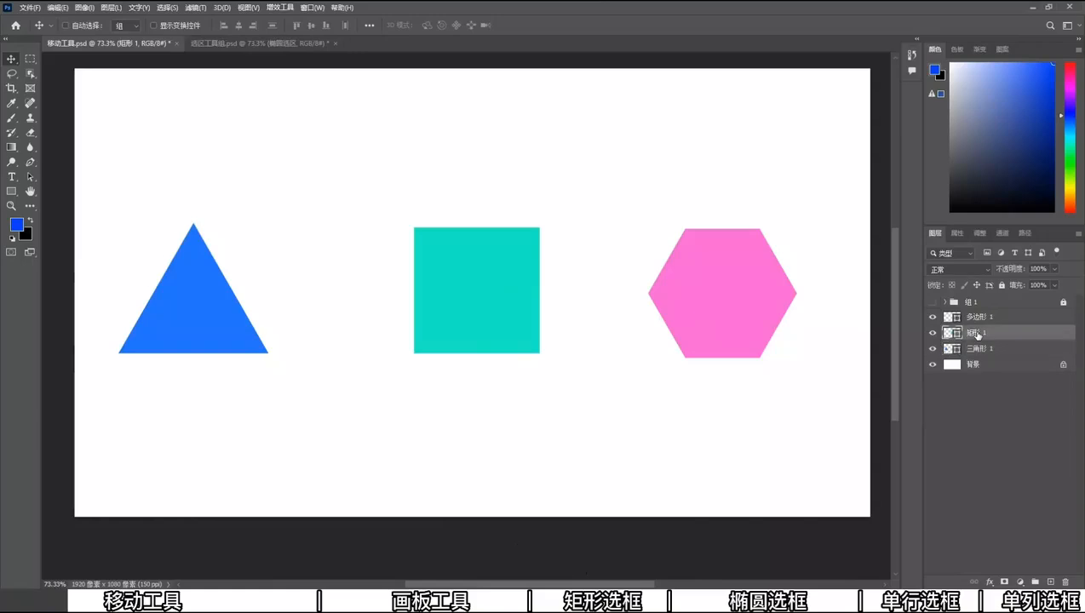
mouse_move(507, 295)
left_mouse_down()
mouse_move(485, 256)
mouse_move(527, 233)
mouse_move(505, 296)
mouse_move(448, 297)
mouse_move(504, 300)
left_mouse_up()
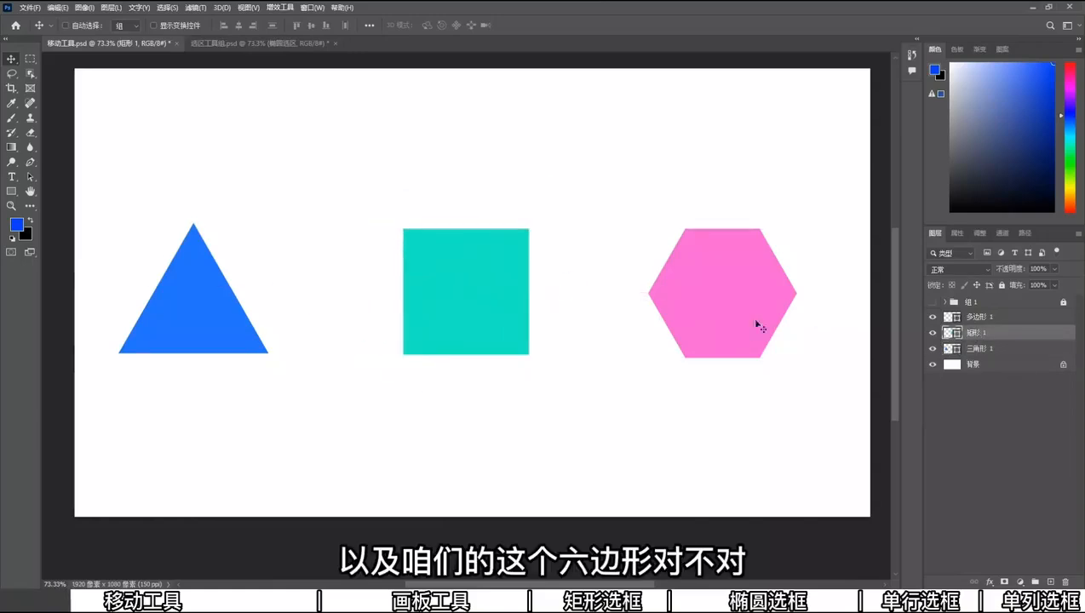
left_click(987, 318)
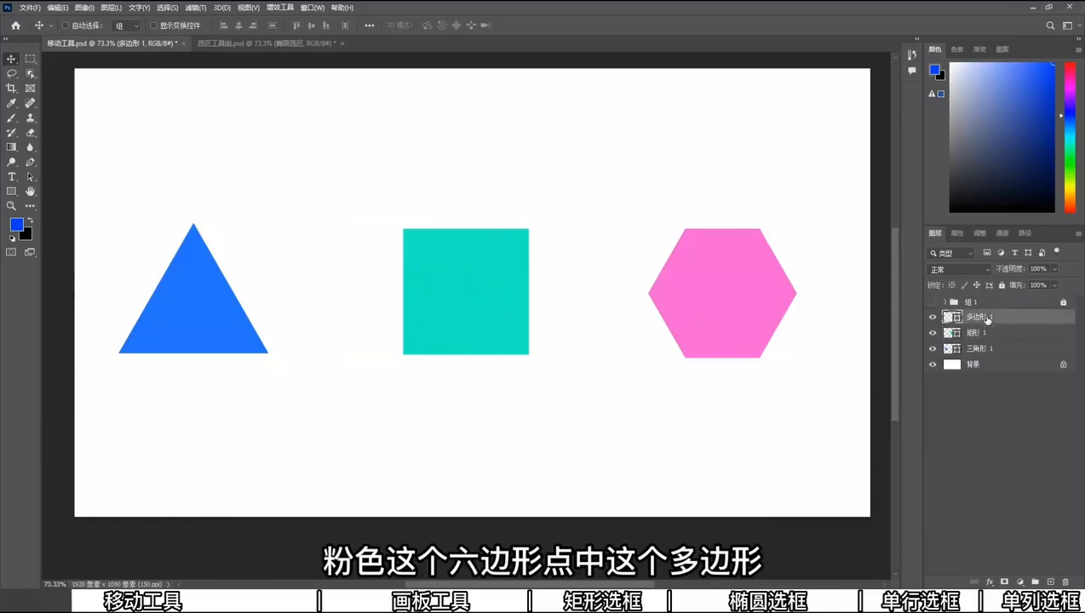
left_click_drag(742, 300, 762, 295)
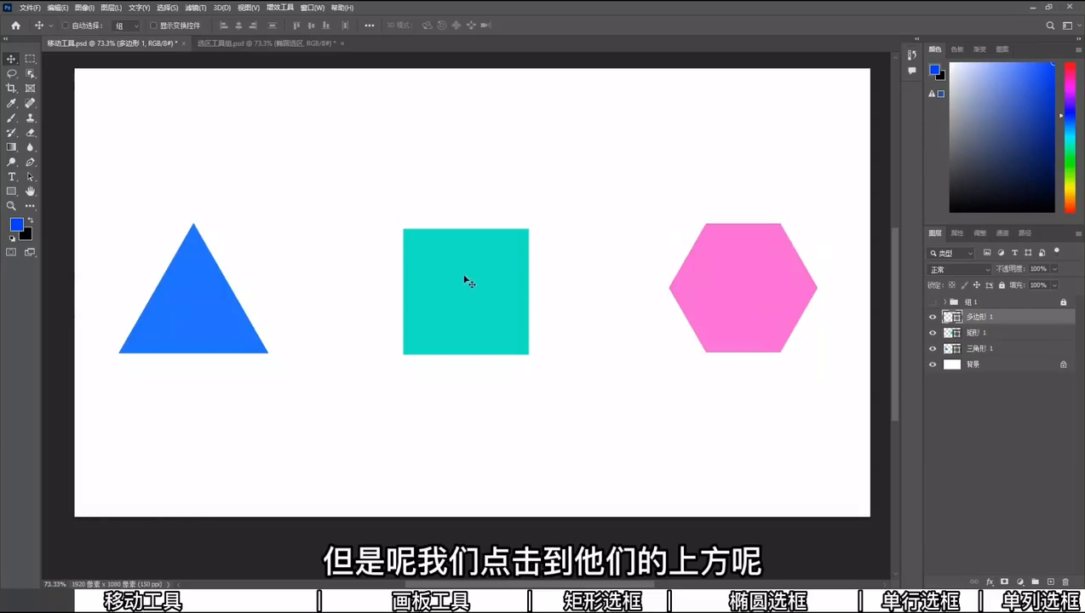
left_click_drag(468, 282, 569, 290)
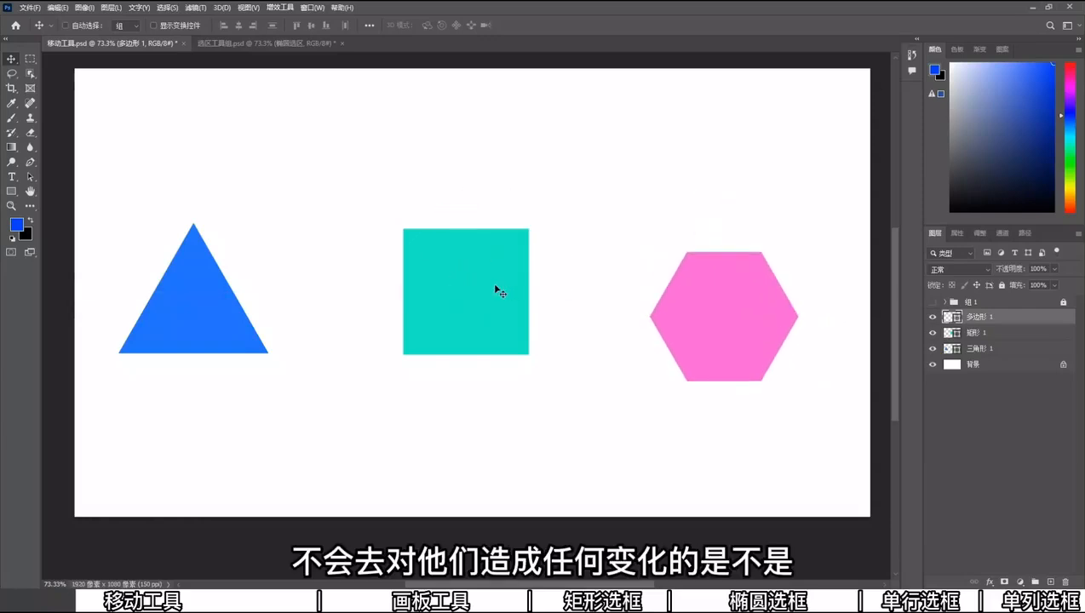
left_click_drag(500, 292, 488, 259)
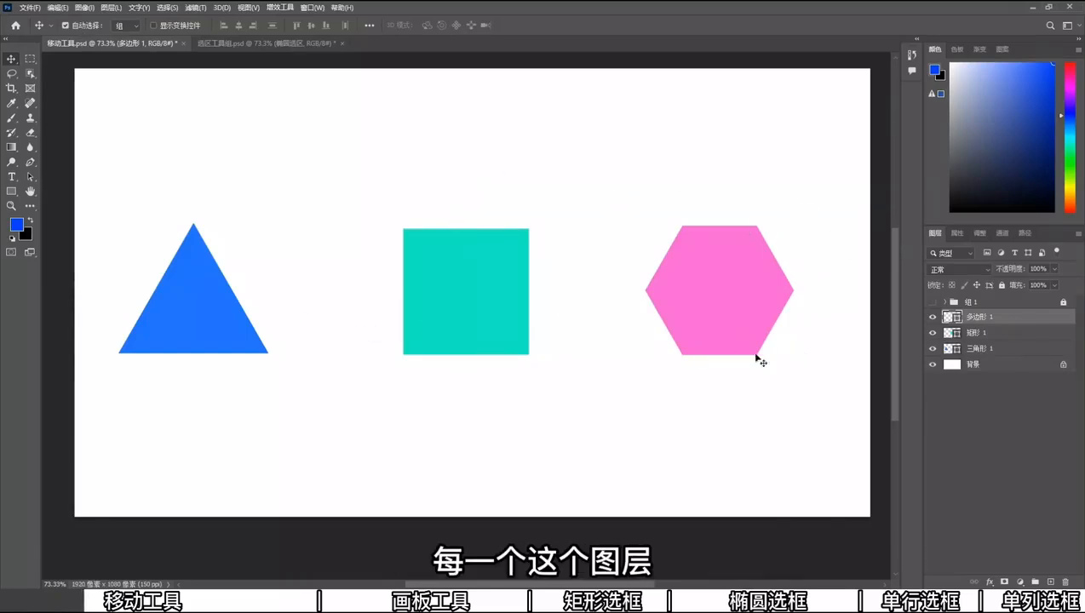
Step: Turn on Auto-Select and reposition the green square, pink hexagon and blue triangle directly on the canvas
left_click_drag(417, 275, 466, 224)
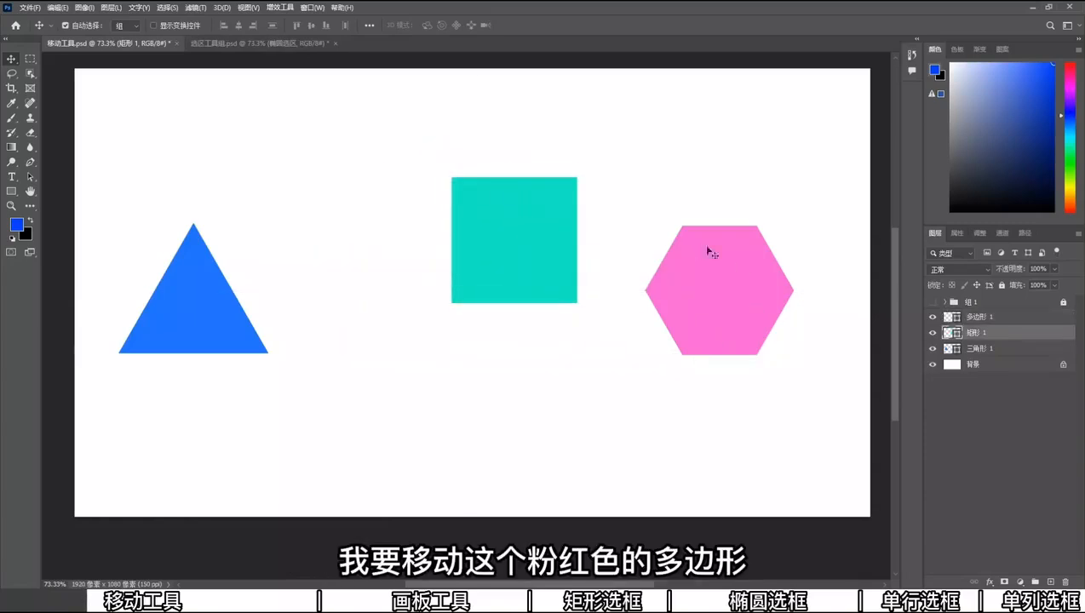
left_click_drag(754, 291, 739, 357)
left_click_drag(198, 313, 294, 330)
key("ctrl+z")
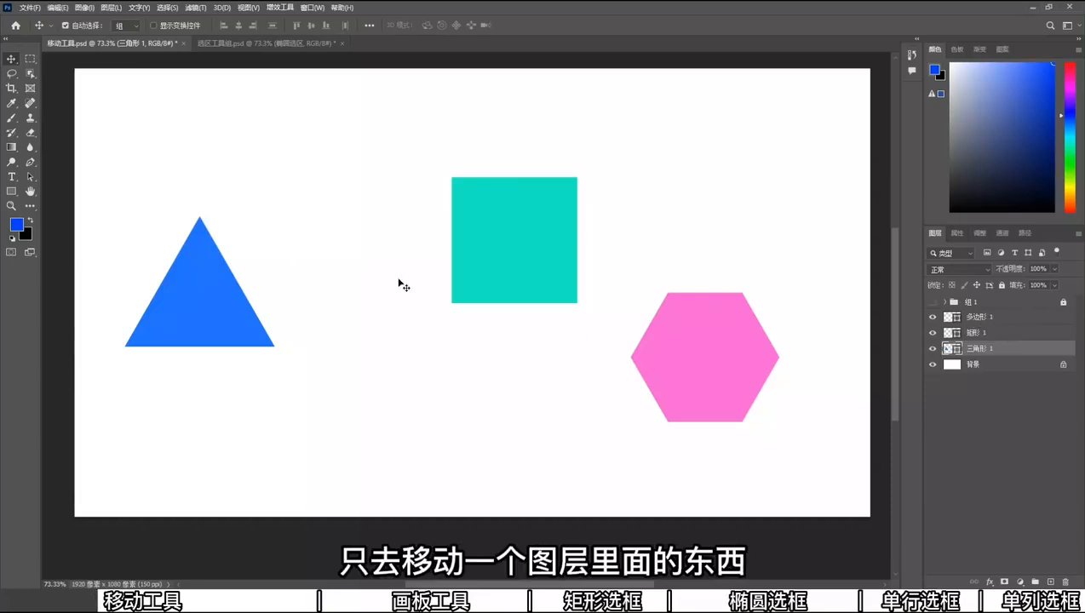
left_click_drag(508, 256, 447, 275)
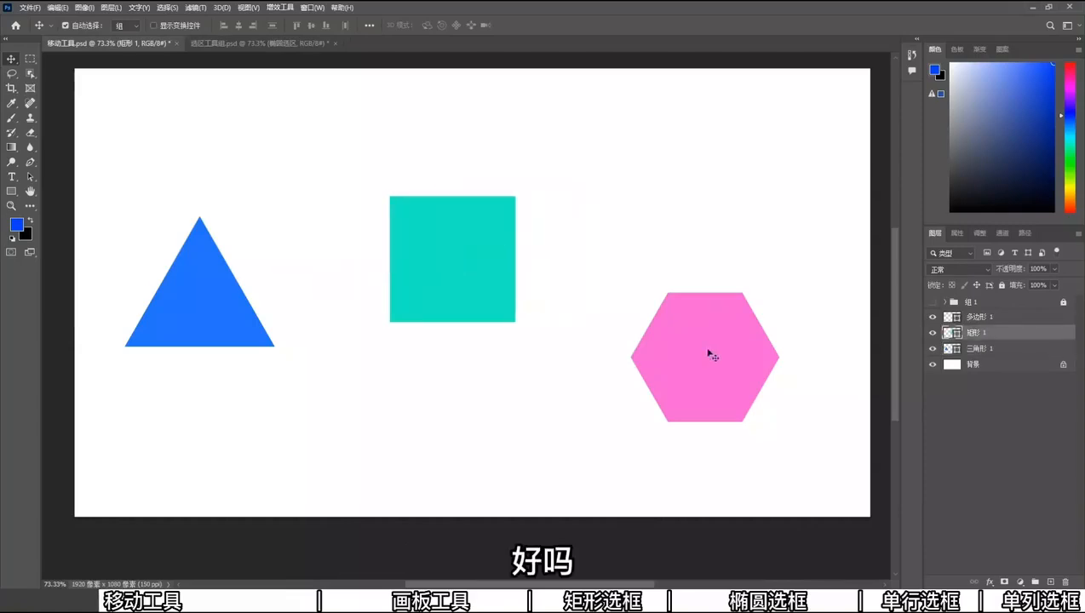
left_click_drag(710, 353, 725, 299)
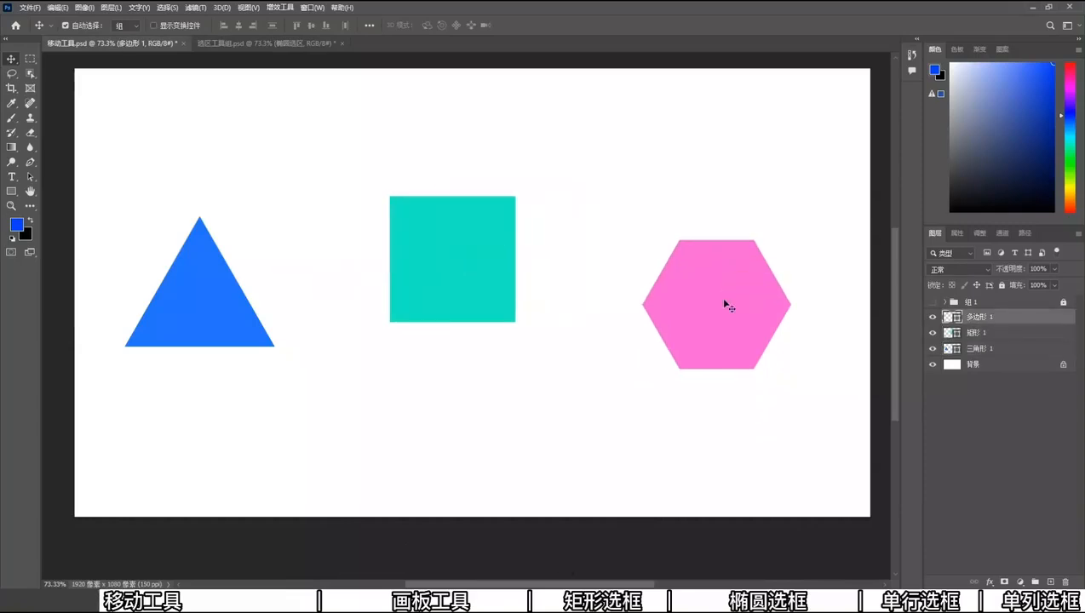
Step: Keep Auto-Select set to 组, unlock and show 组 1, and move its three circles together over the shapes
left_click(126, 19)
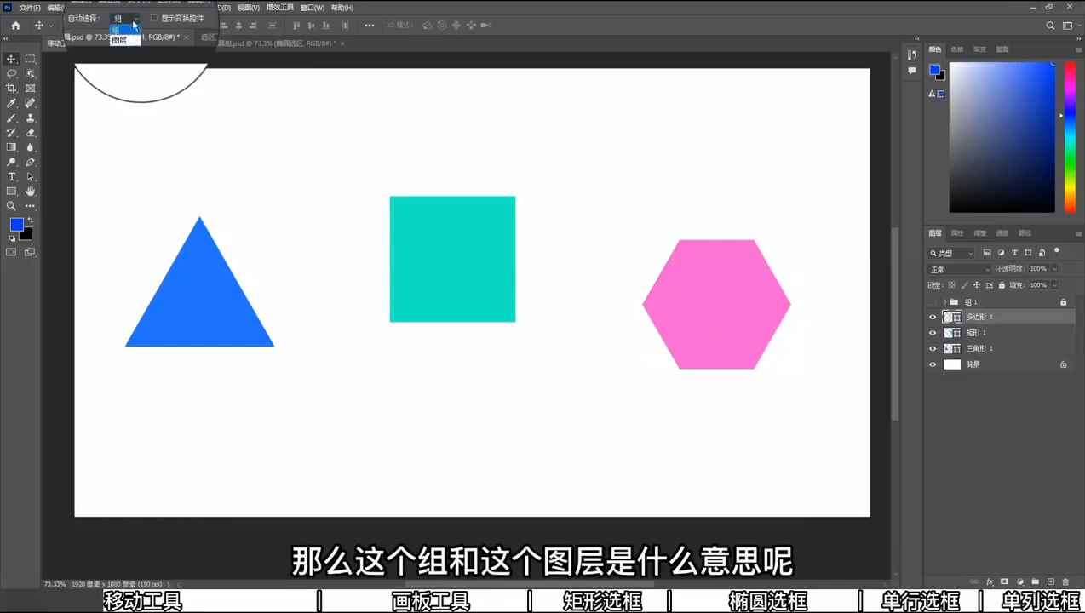
left_click(132, 21)
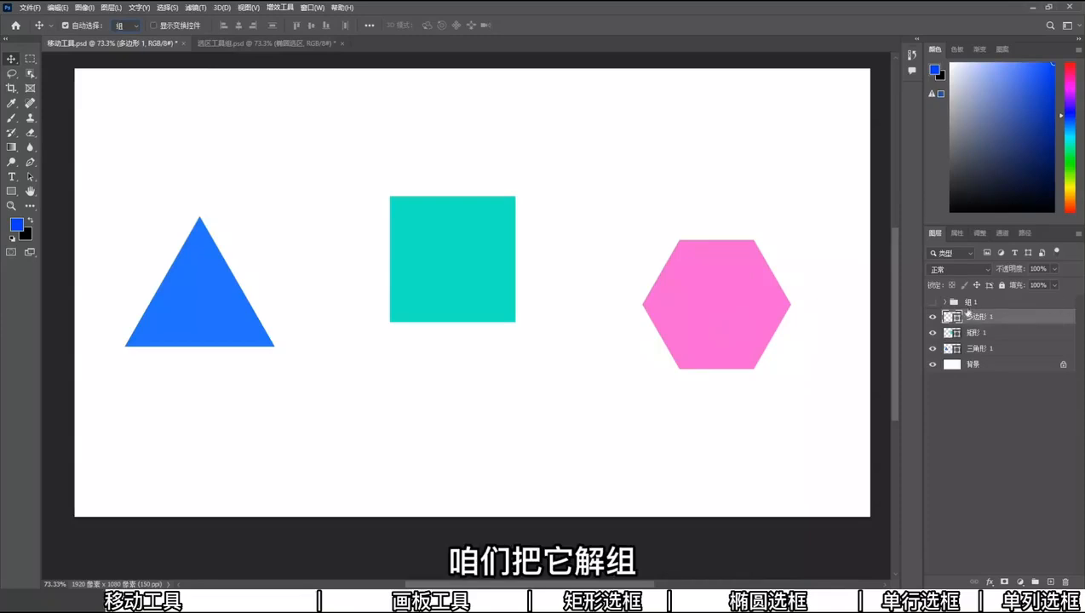
left_click(933, 302)
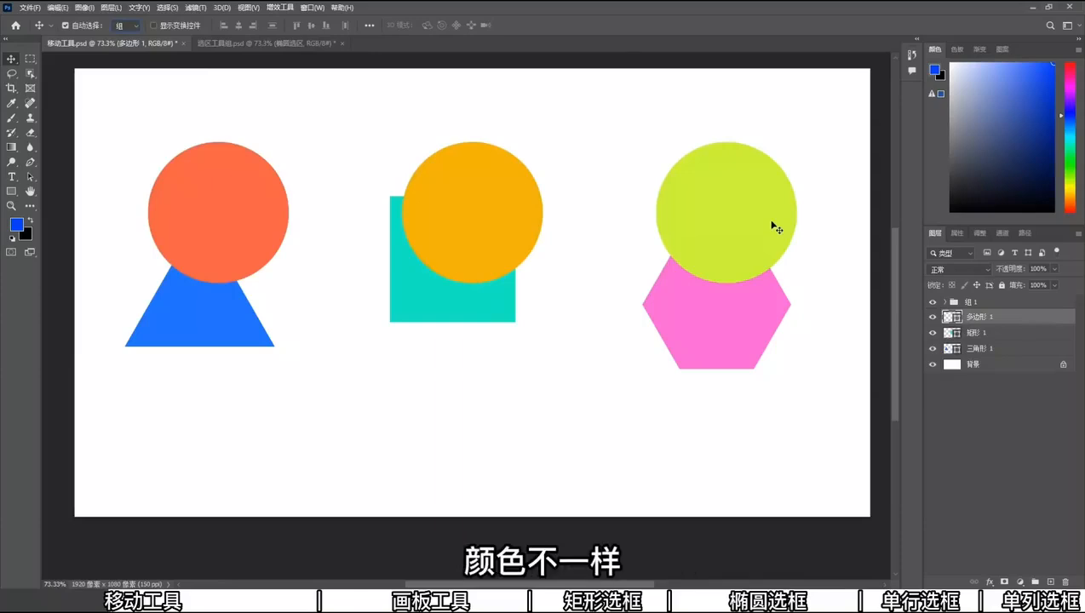
left_click(975, 303)
left_click_drag(220, 184, 205, 227)
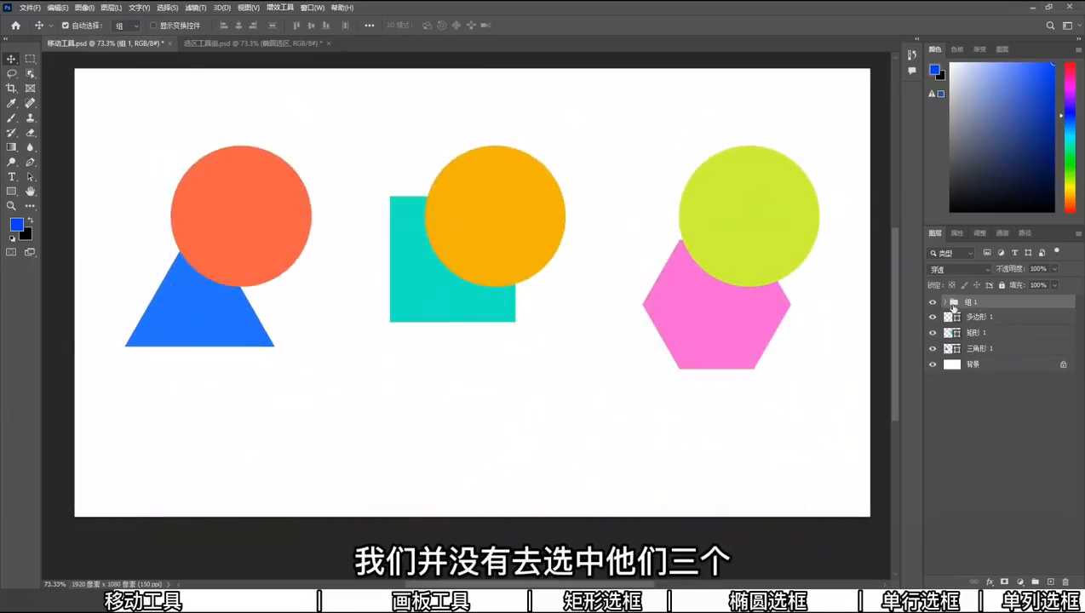
left_click(949, 303)
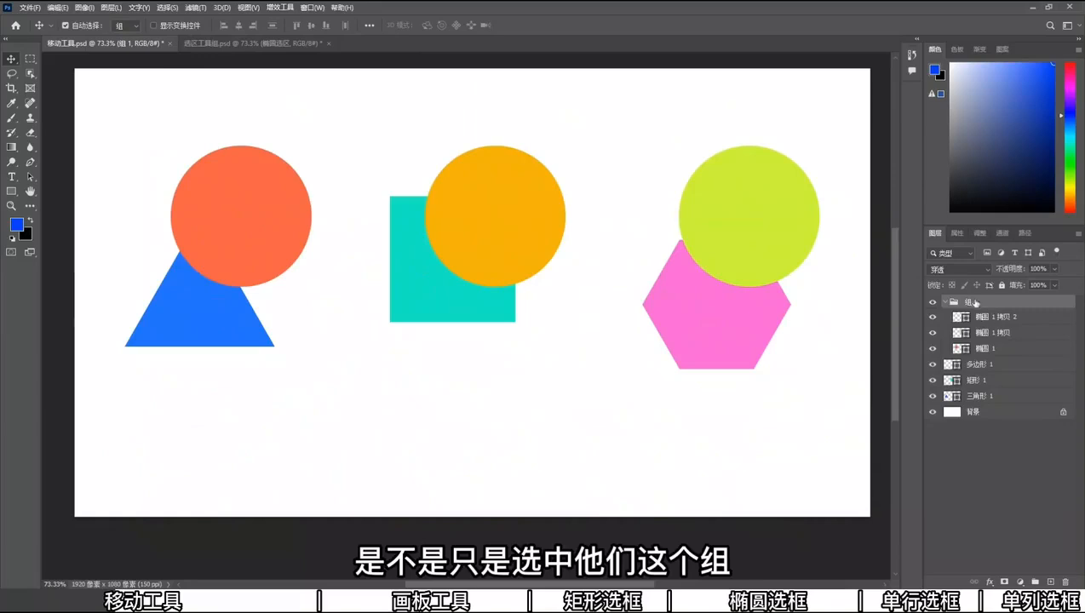
left_click(949, 303)
left_click_drag(781, 230, 745, 215)
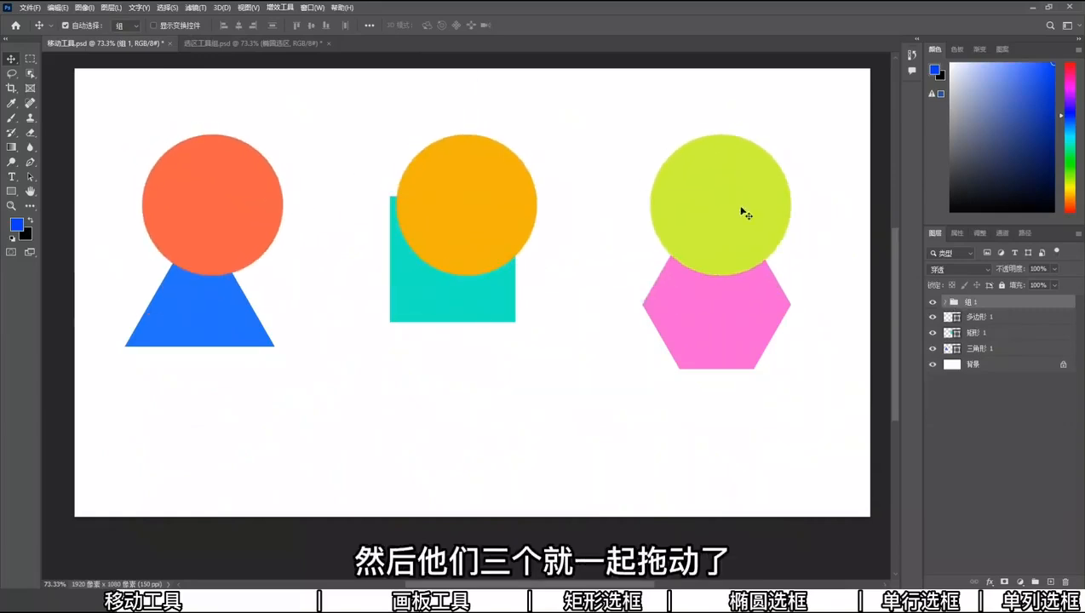
Step: Set Auto-Select to 图层 and individually move the red circle below the triangle, the yellow circle left, and the lime circle above the hexagon
left_click(124, 25)
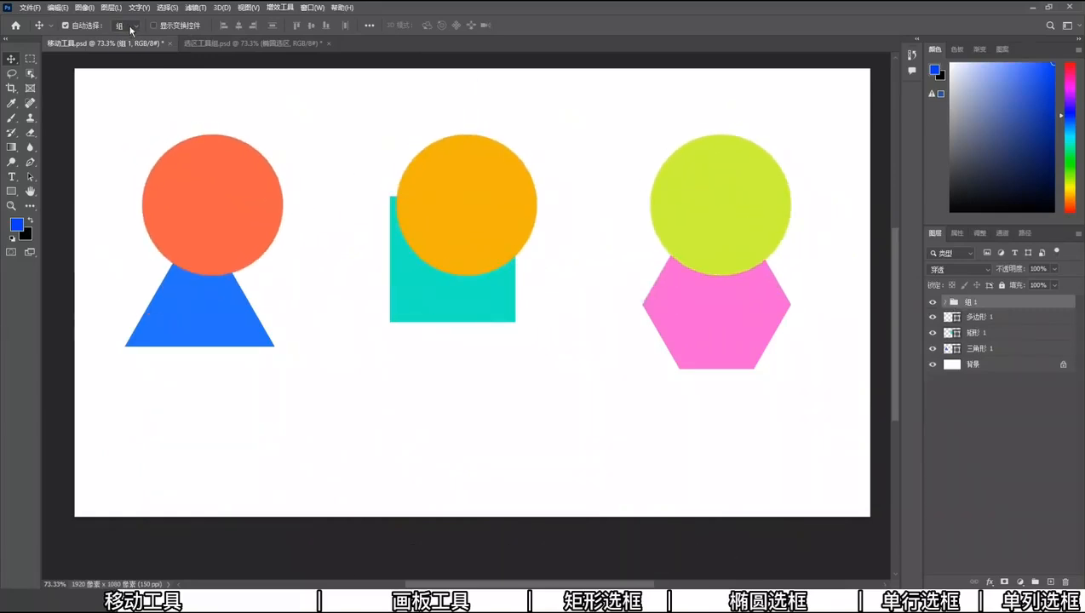
left_click(130, 46)
left_click_drag(265, 219, 236, 413)
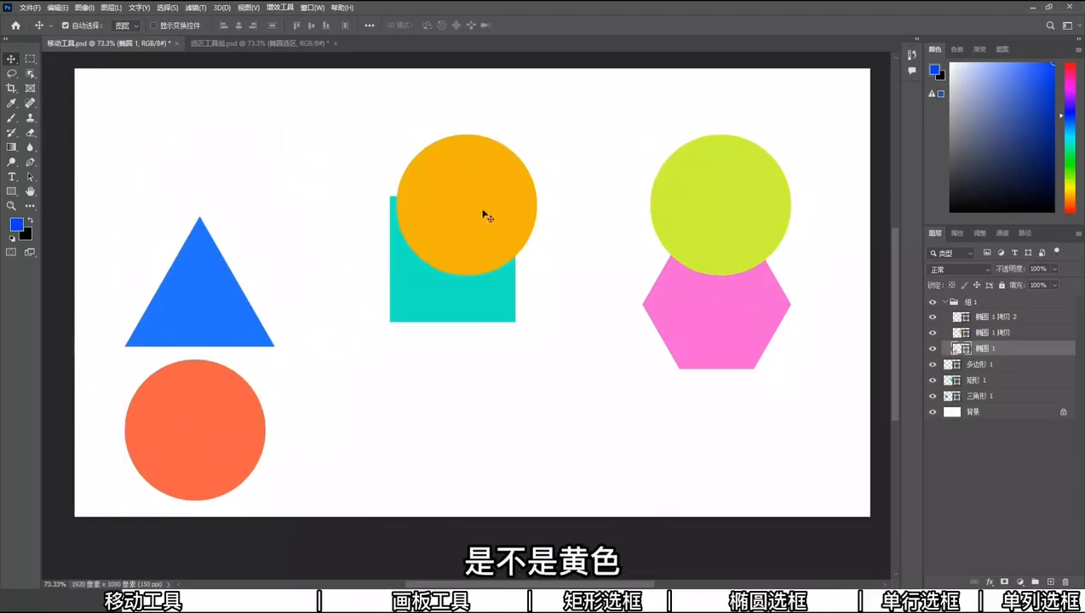
left_click_drag(488, 213, 355, 179)
left_click_drag(755, 198, 756, 142)
left_click_drag(376, 201, 438, 295)
Step: Set Auto-Select back to 组 and move all three circles of 组 1 slightly to the right together
left_click(125, 26)
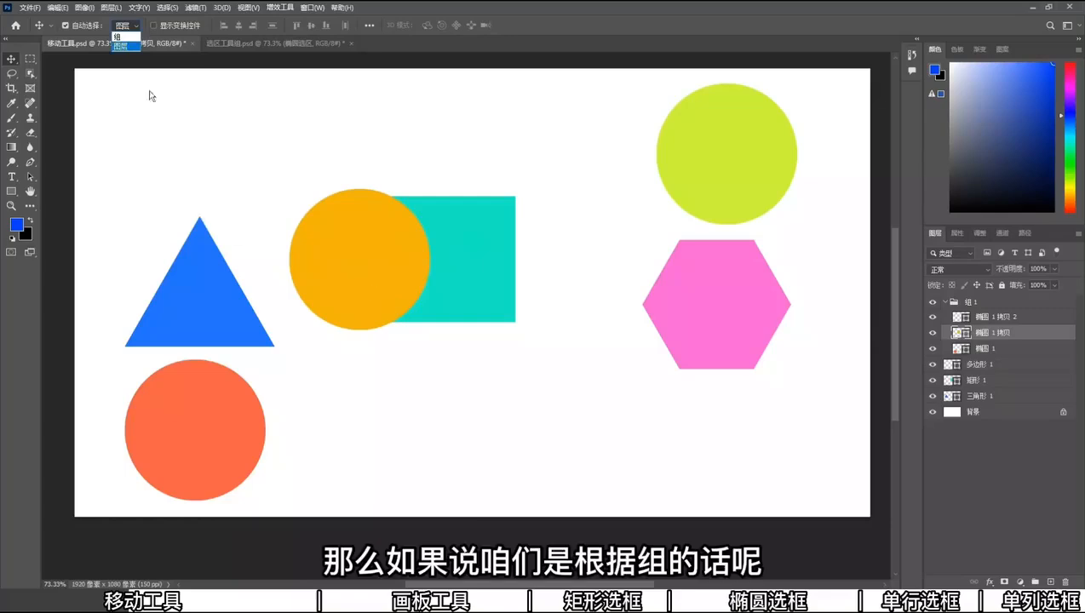
left_click(121, 37)
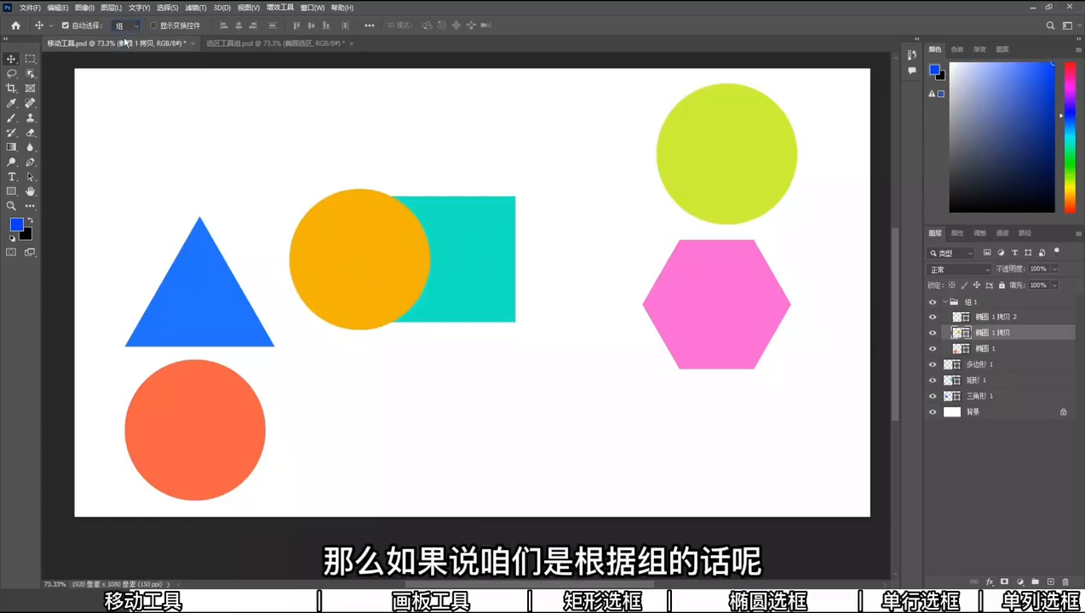
left_click(971, 301)
left_click_drag(716, 150, 763, 151)
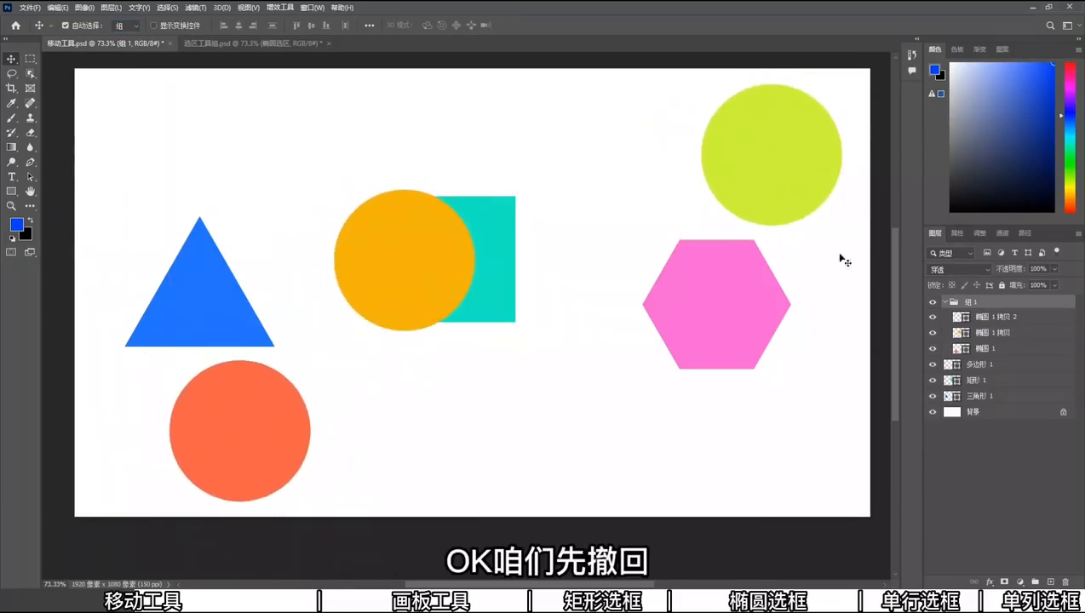
Step: Undo the recent circle moves and hide 组 1 so only the triangle, square and hexagon show
key("ctrl+z")
key("ctrl+z")
key("ctrl+z")
key("ctrl+z")
key("ctrl+z")
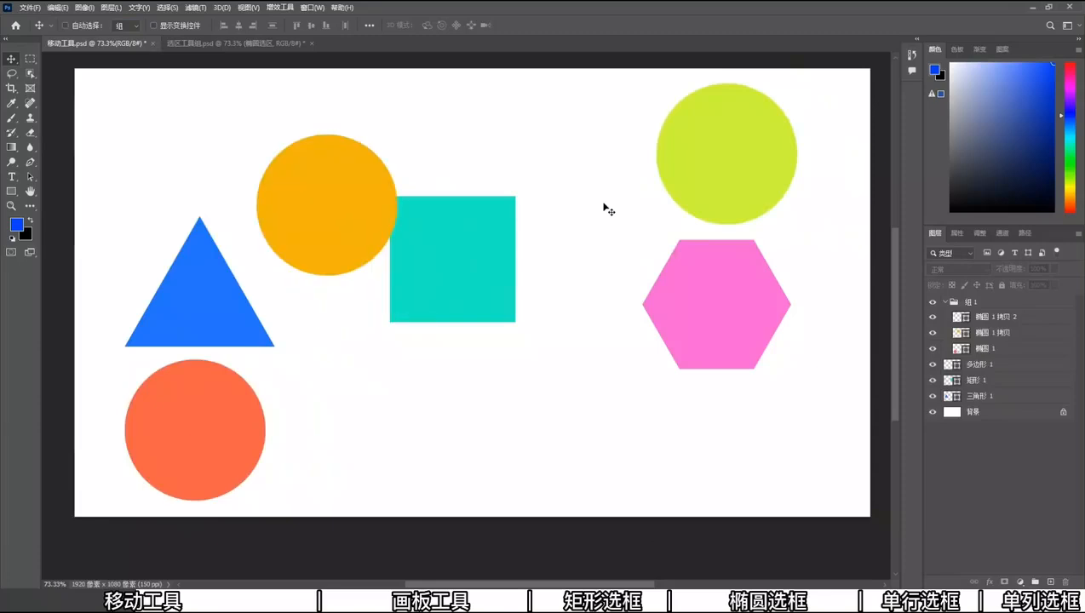
key("ctrl+z")
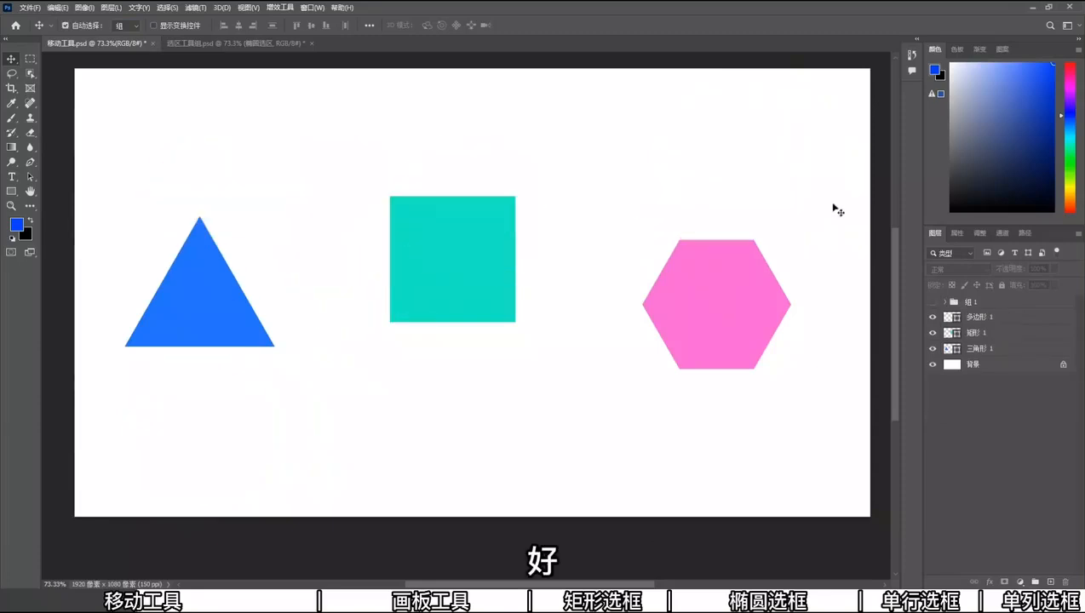
Step: Move the green square down and the pink hexagon up to the right, and turn on Show Transform Controls for the square
left_click(968, 349)
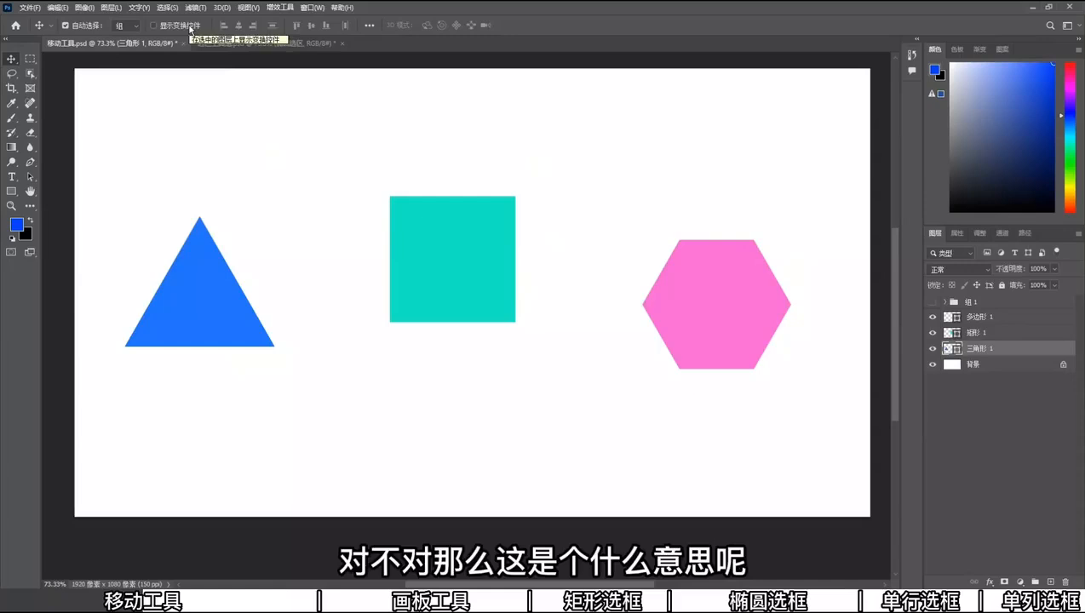
left_click_drag(500, 213, 550, 205)
left_click_drag(746, 307, 783, 276)
left_click_drag(557, 259, 508, 308)
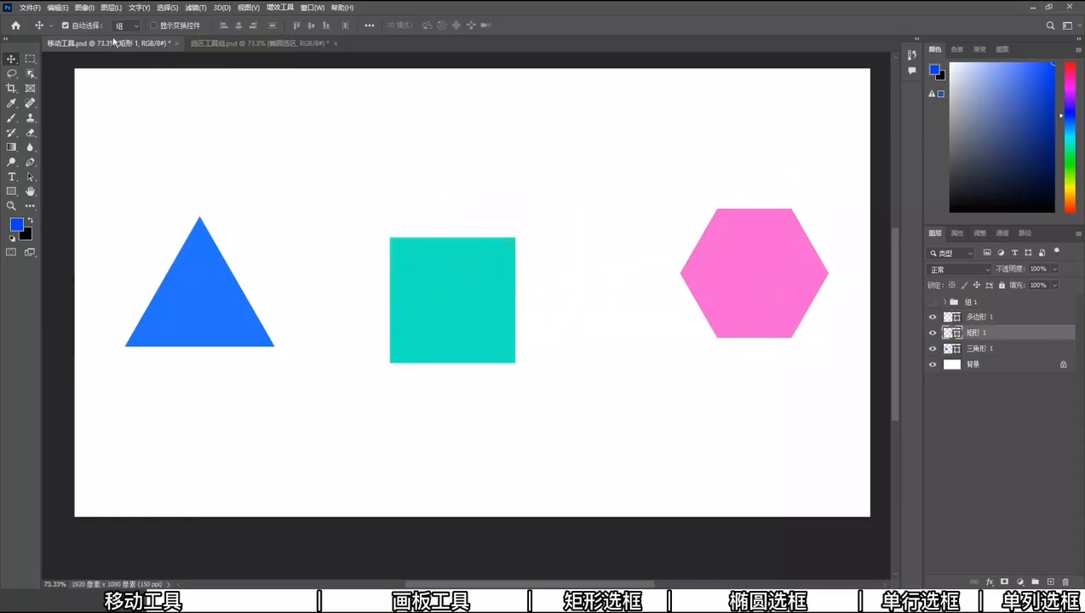
left_click(154, 26)
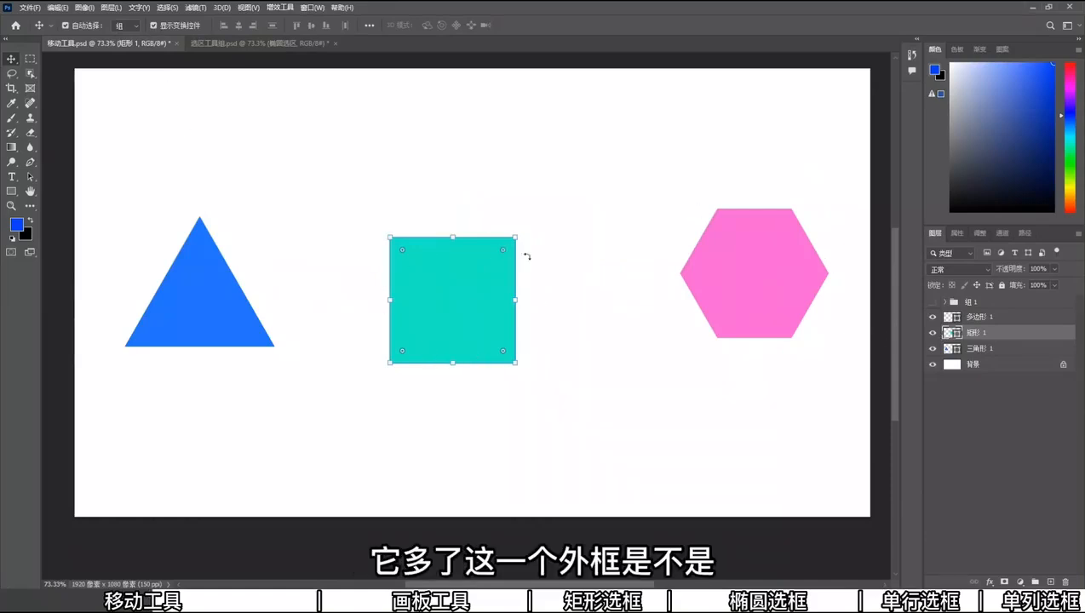
Step: With transform controls showing, move the hexagon up and left, the triangle up and right, and the square down
left_click(205, 302)
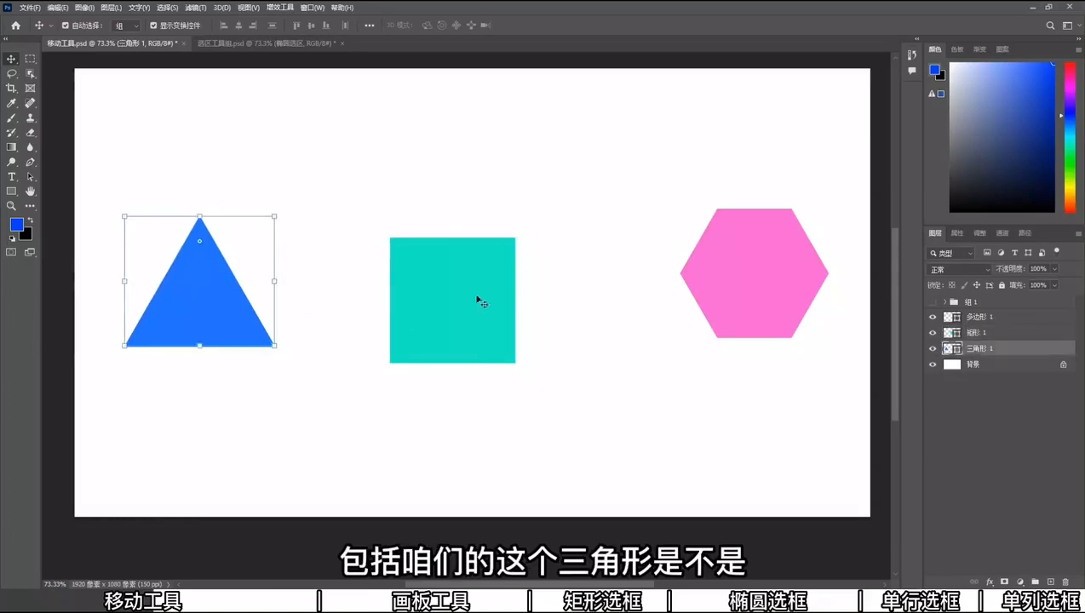
left_click(746, 291)
left_click_drag(747, 291, 631, 234)
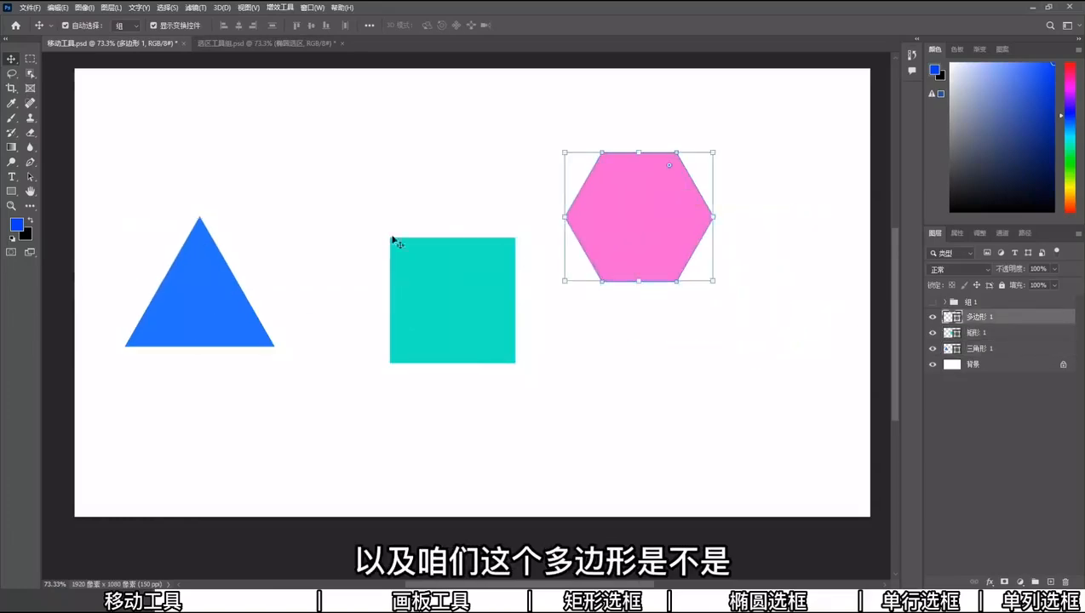
left_click_drag(195, 298, 268, 253)
left_click_drag(448, 337, 462, 355)
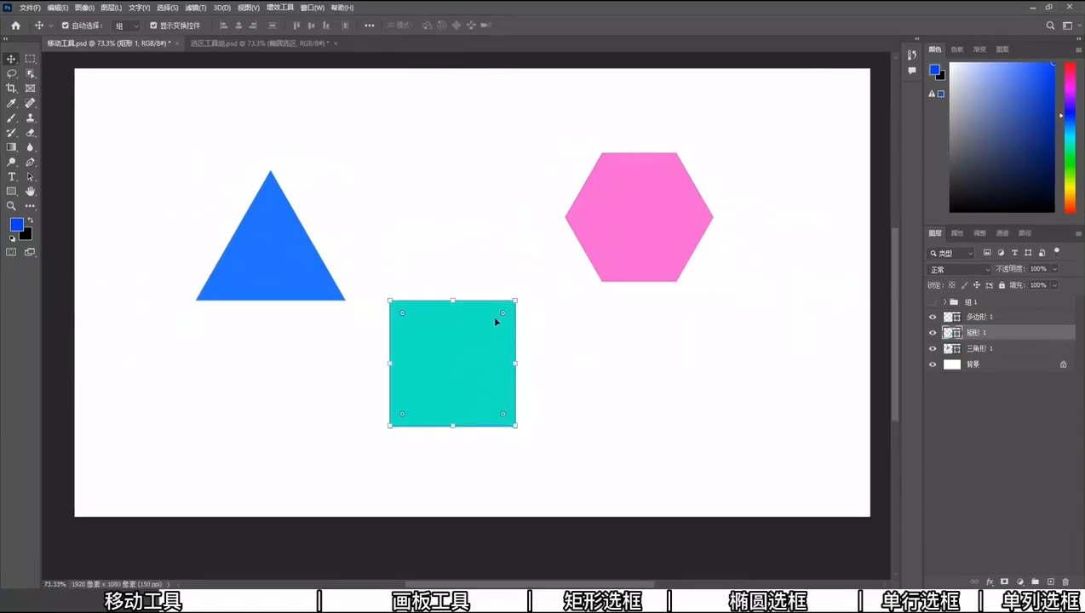
Step: Stretch the square into a wide rectangle with rounded corners and place it below the triangle and hexagon
left_click_drag(465, 331, 497, 121)
left_click_drag(509, 215, 756, 214)
left_click(11, 59)
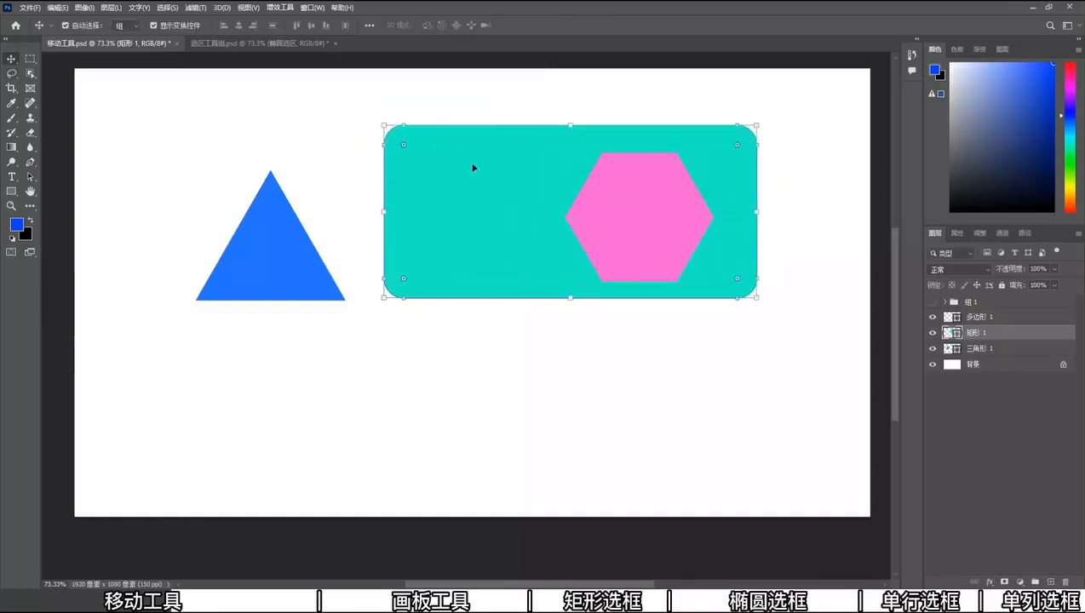
left_click_drag(473, 167, 460, 350)
left_click(461, 269)
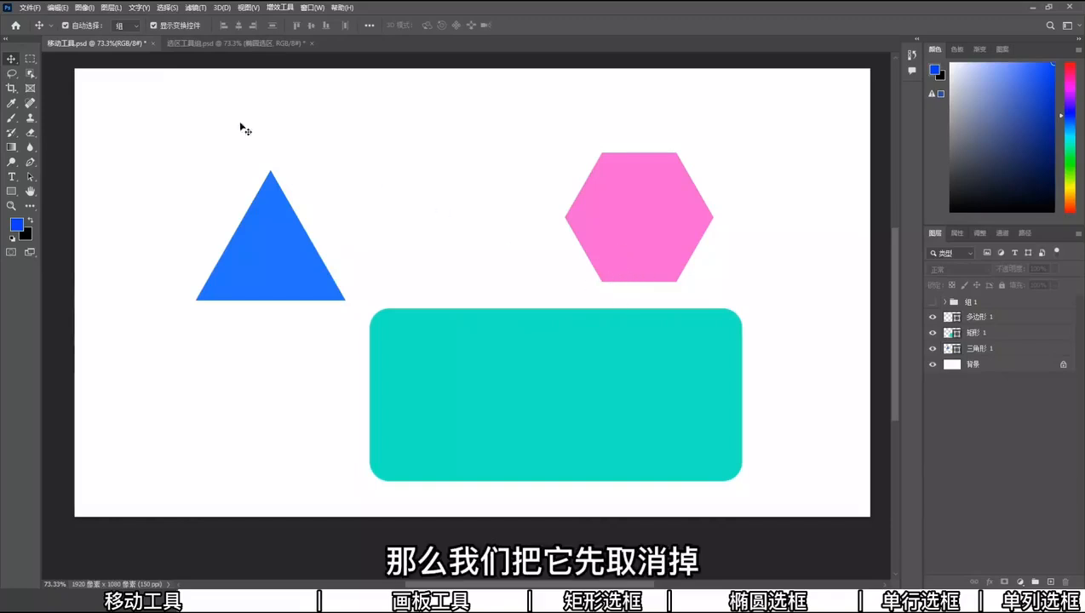
Step: Turn off Show Transform Controls and free-transform the 三角形 1 layer to about 80% width and 75% height
left_click(154, 25)
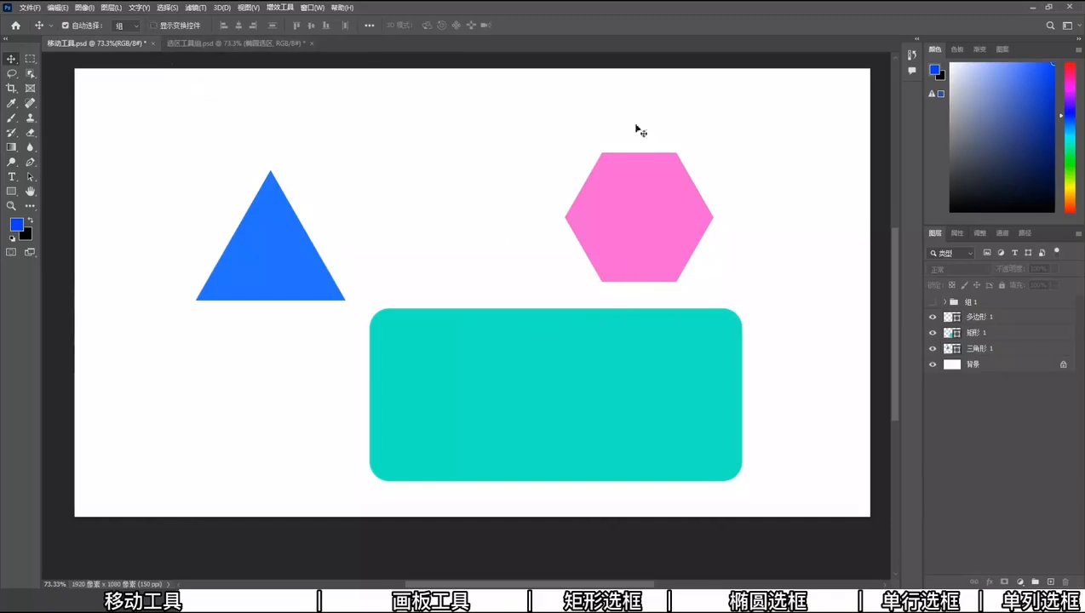
left_click(965, 350)
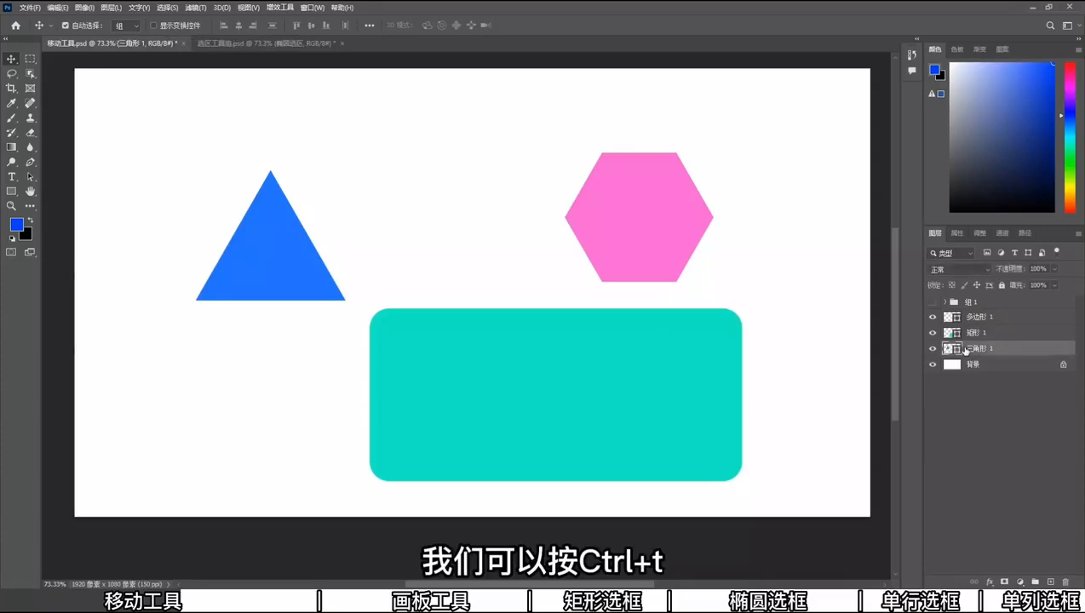
key("ctrl+t")
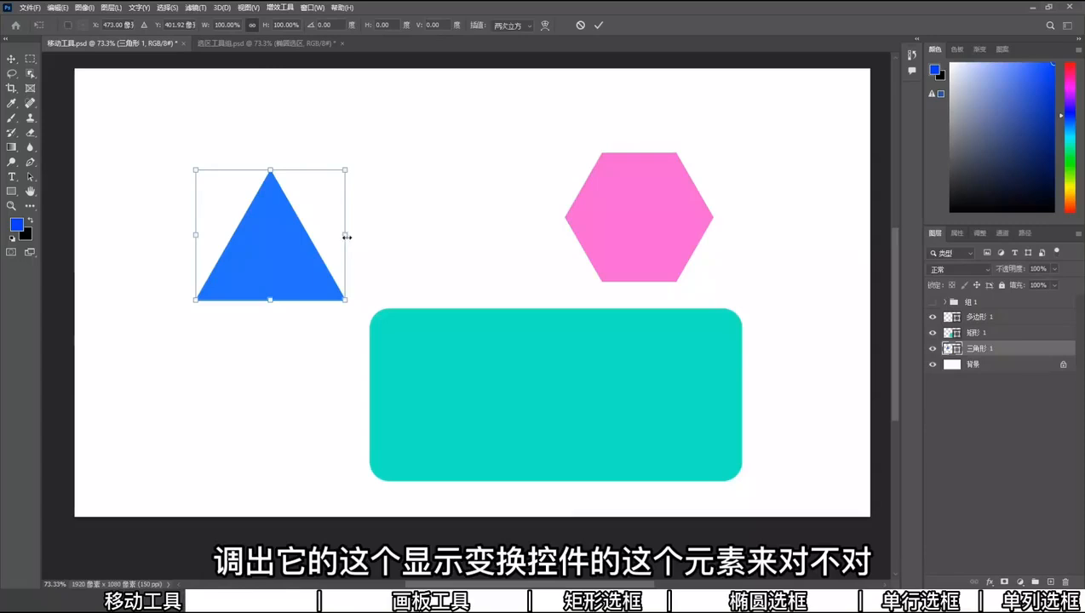
left_click_drag(346, 236, 316, 256)
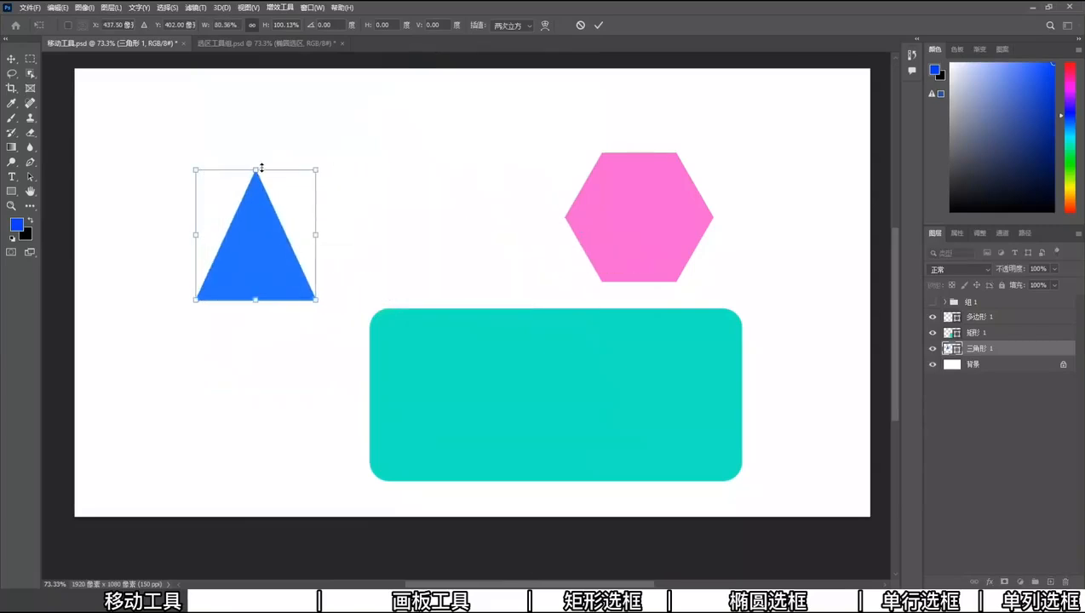
left_click_drag(255, 172, 256, 204)
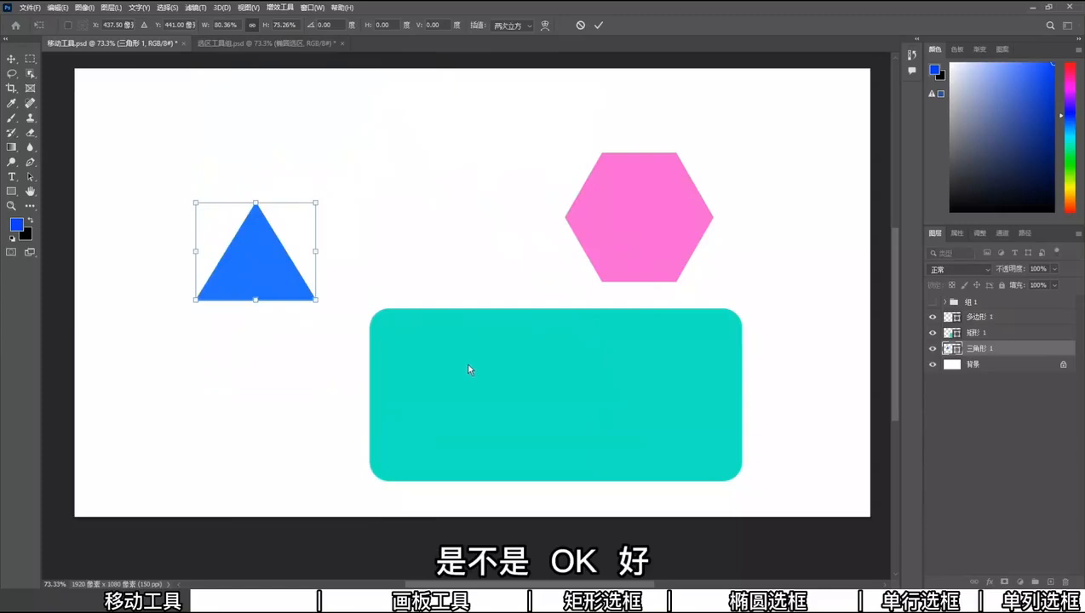
left_click(11, 60)
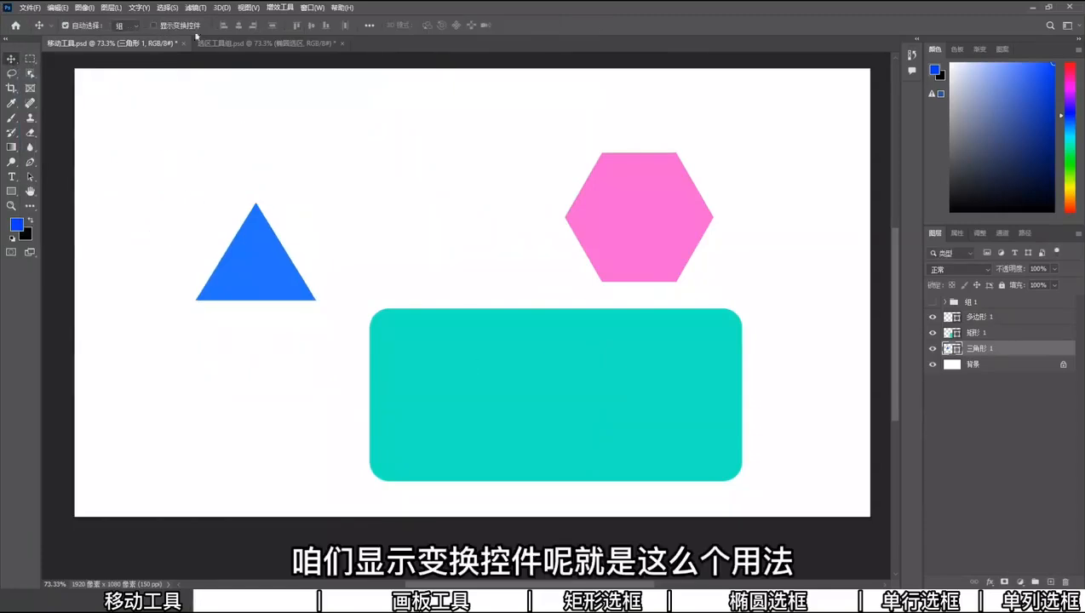
Step: Nudge the rounded rectangle up and left, and undo the recent changes back to the original square and unscaled triangle
left_click_drag(537, 364, 519, 351)
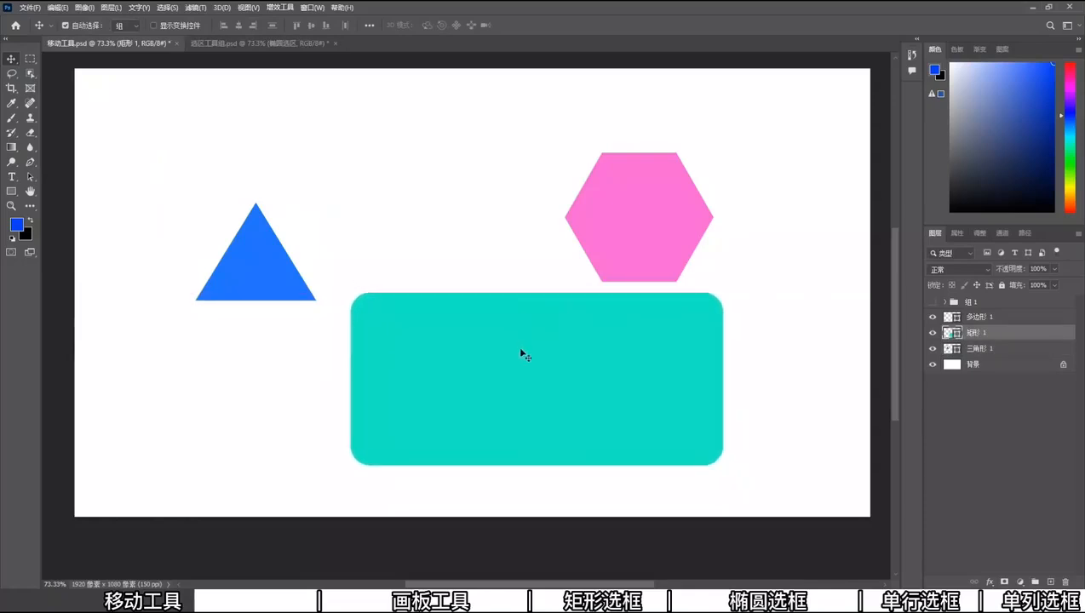
key("ctrl+z")
key("ctrl+z")
key("ctrl+z")
key("ctrl+z")
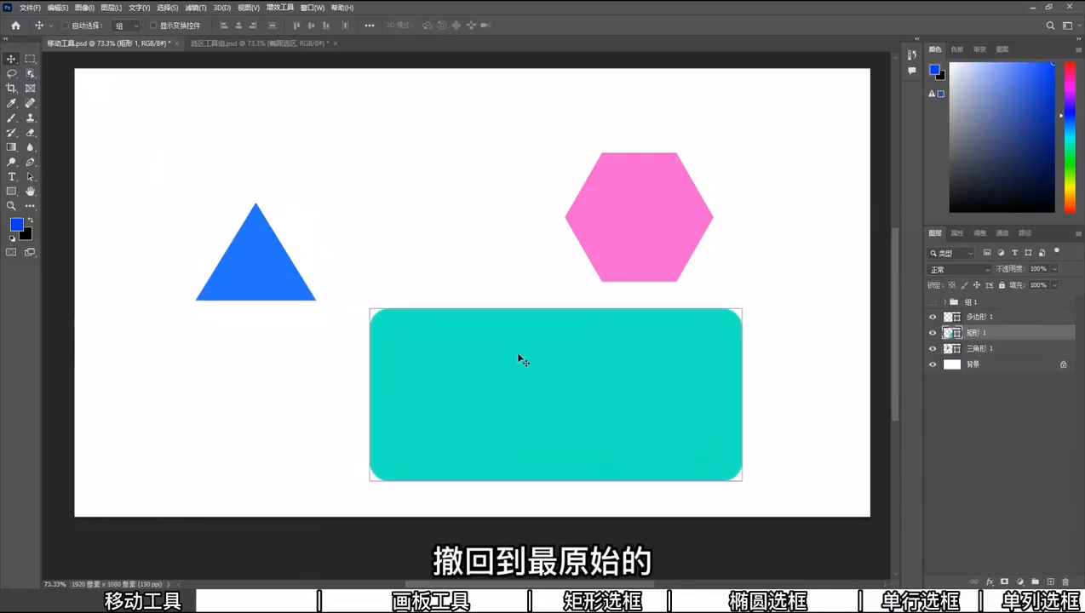
key("ctrl+z")
key("ctrl+z")
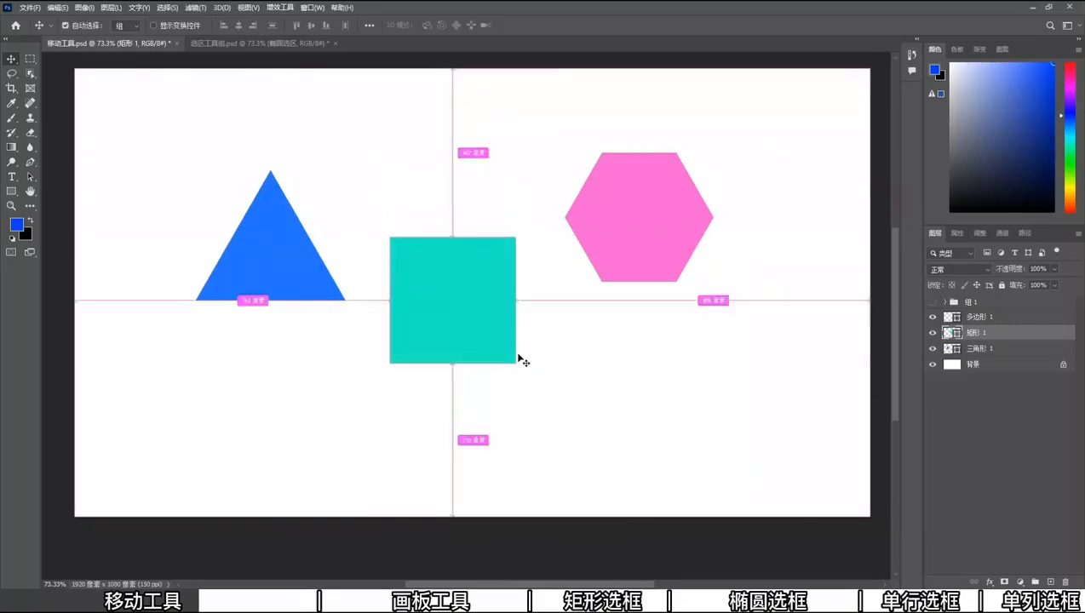
Step: Arrange the hexagon and square in a row with the triangle, and turn on Show Transform Controls for the triangle and square together
left_click_drag(633, 231, 643, 264)
left_click_drag(503, 296, 498, 243)
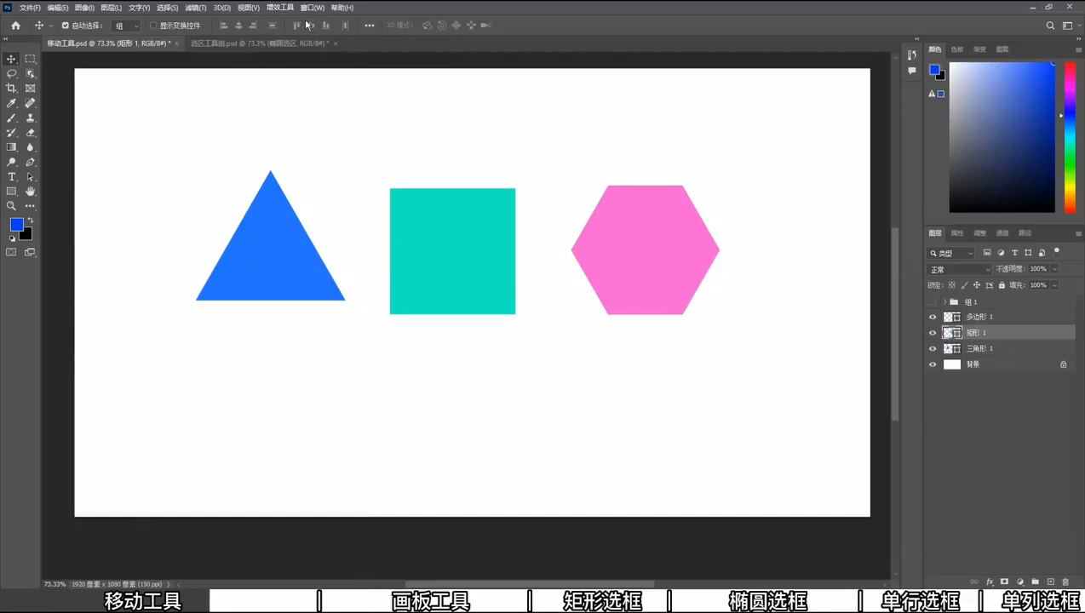
left_click_drag(175, 128, 530, 394)
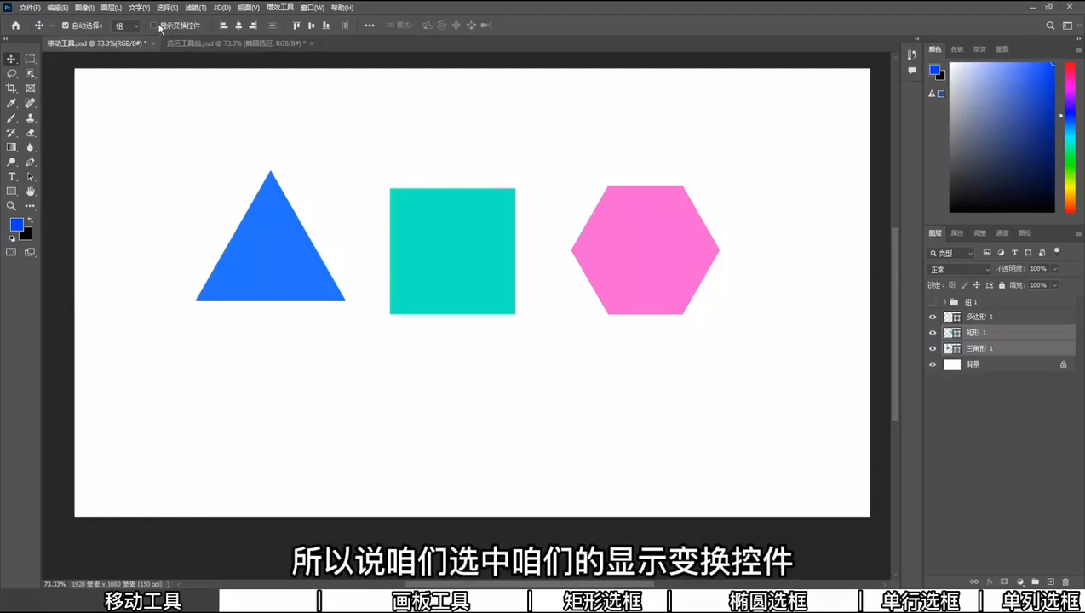
left_click(154, 26)
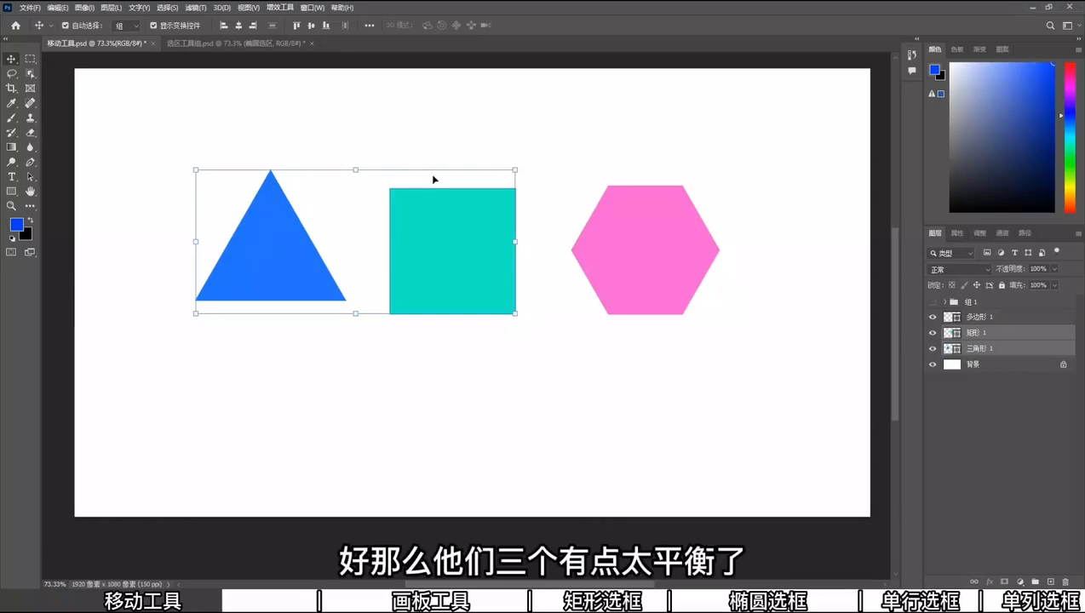
left_click(538, 187)
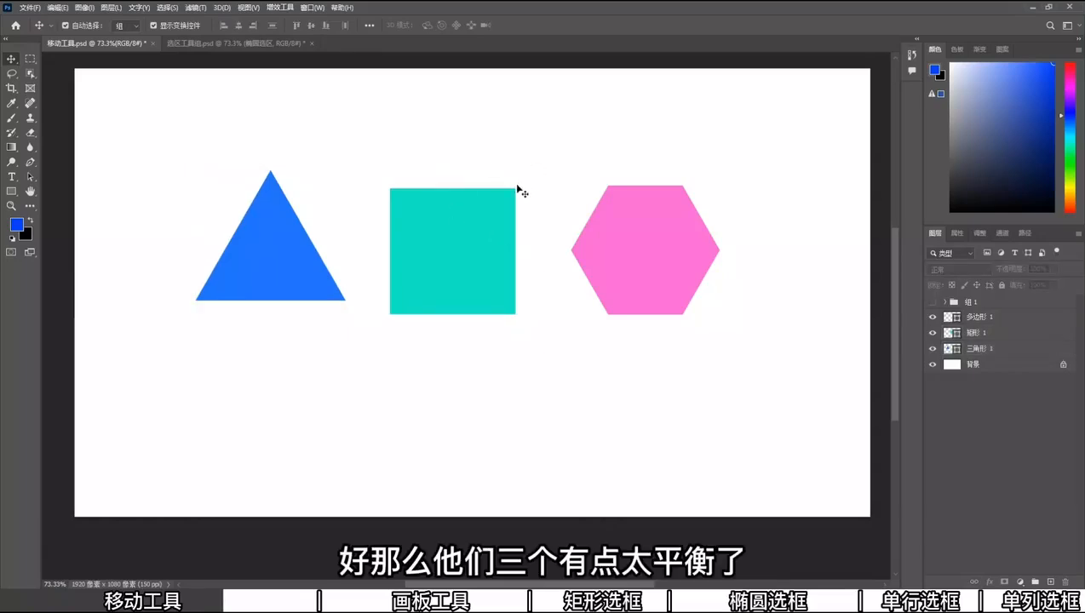
Step: Scatter the three shapes, with the triangle at the canvas's upper left, the hexagon at right and the square near the lower edge
left_click_drag(468, 196, 472, 329)
left_click_drag(697, 221, 751, 161)
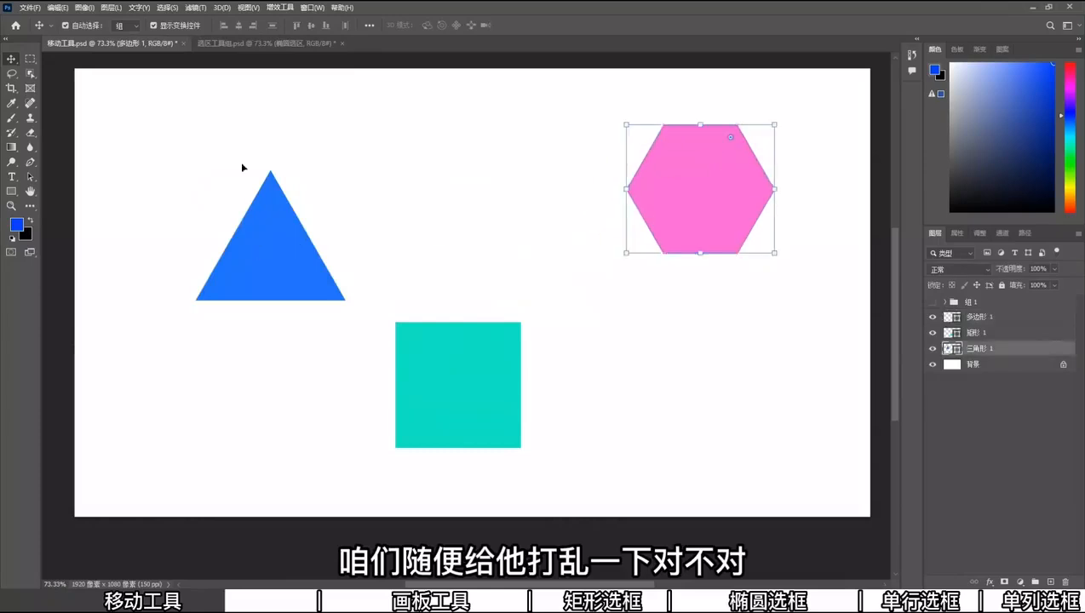
left_click_drag(264, 239, 254, 161)
left_click_drag(471, 351, 514, 387)
left_click_drag(714, 233, 645, 272)
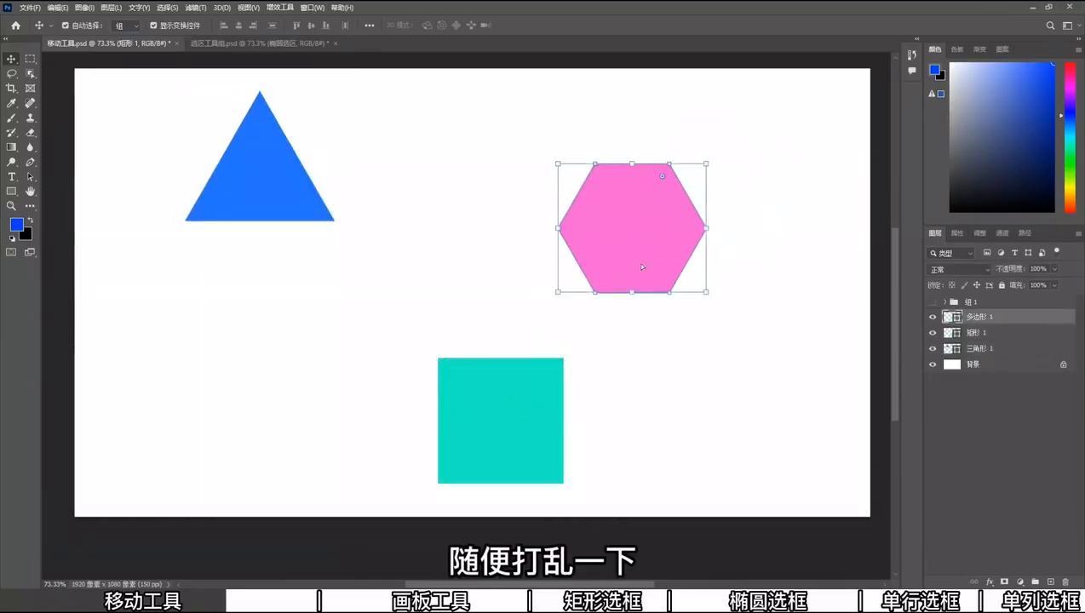
left_click_drag(528, 383, 563, 402)
left_click_drag(312, 199, 326, 200)
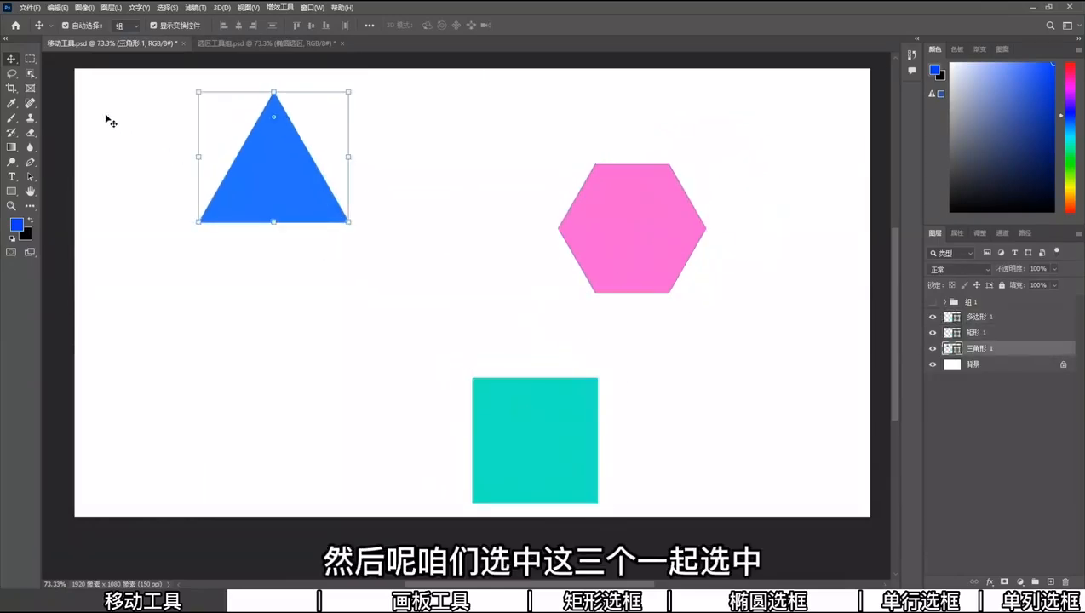
Step: Select all three shapes, apply left, horizontal-centre and right alignment in turn, and distribute them vertically
mouse_move(105, 116)
left_mouse_down()
mouse_move(720, 436)
mouse_move(720, 458)
left_mouse_up()
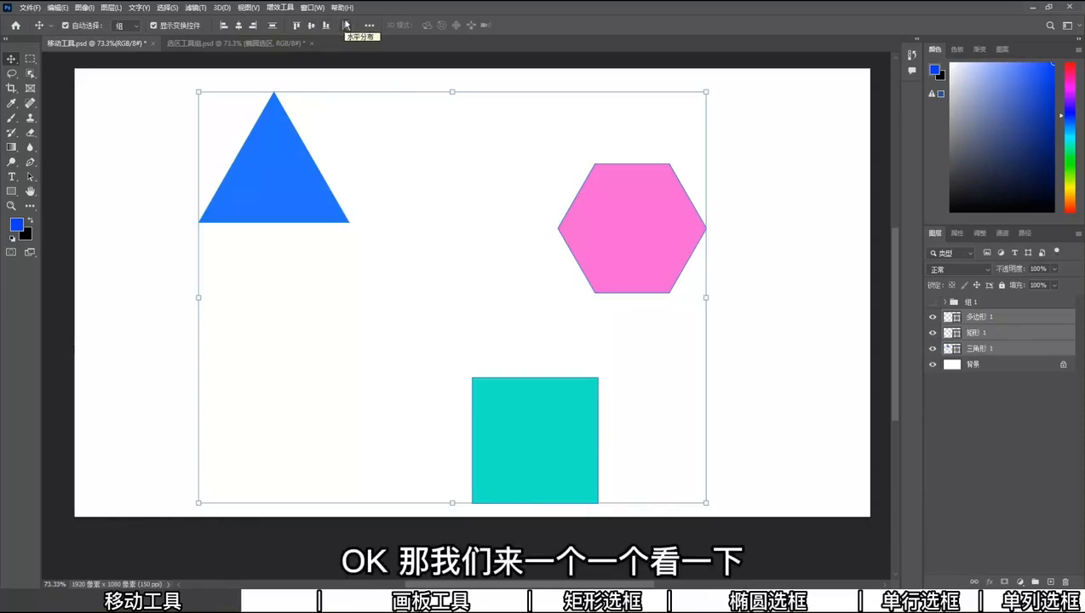
left_click(226, 27)
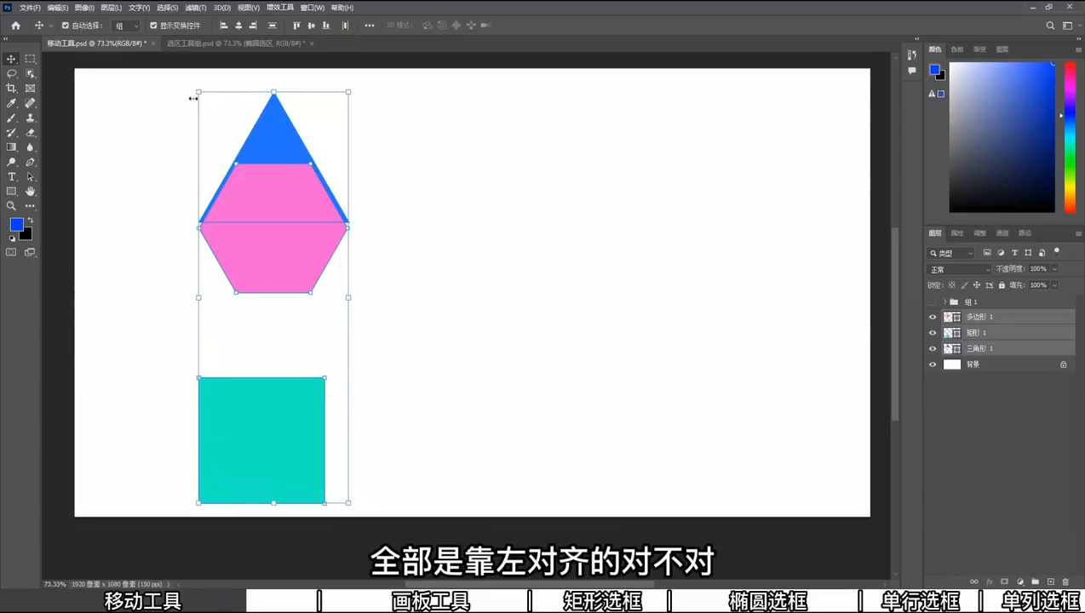
left_click(240, 25)
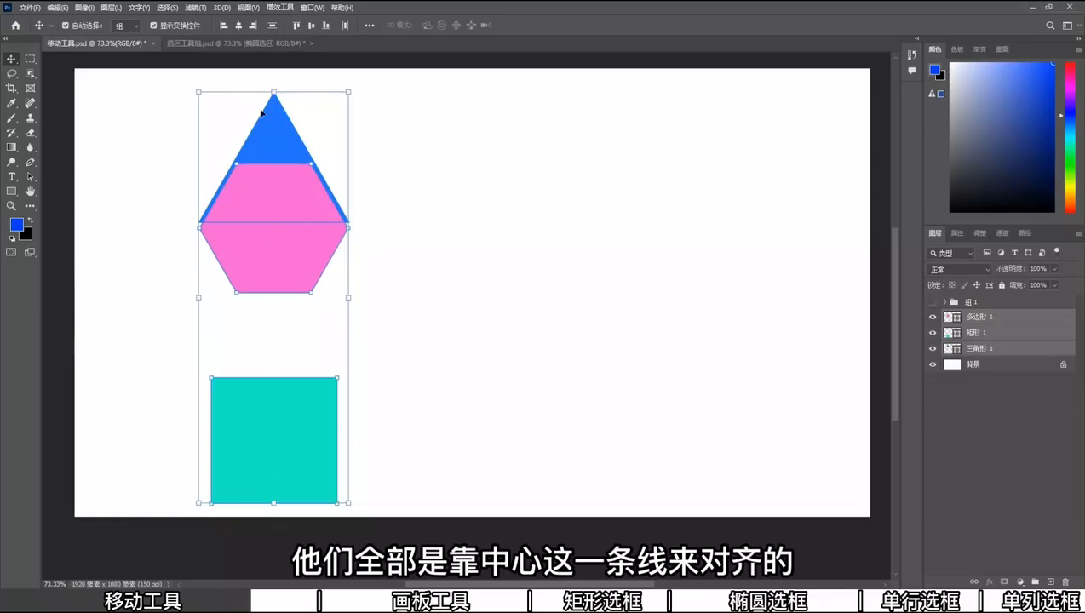
left_click(253, 24)
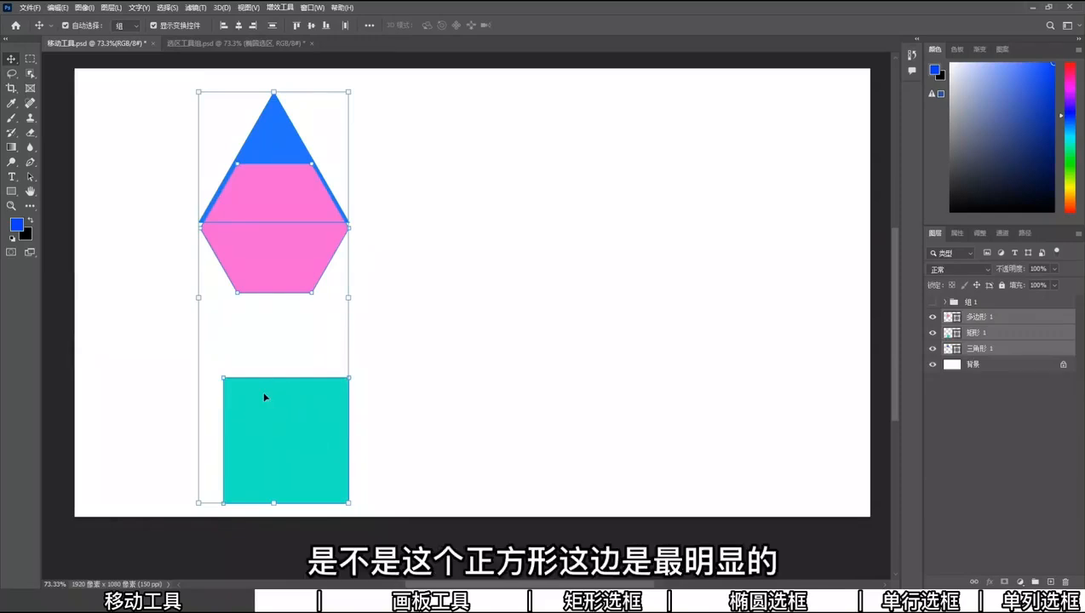
left_click(272, 27)
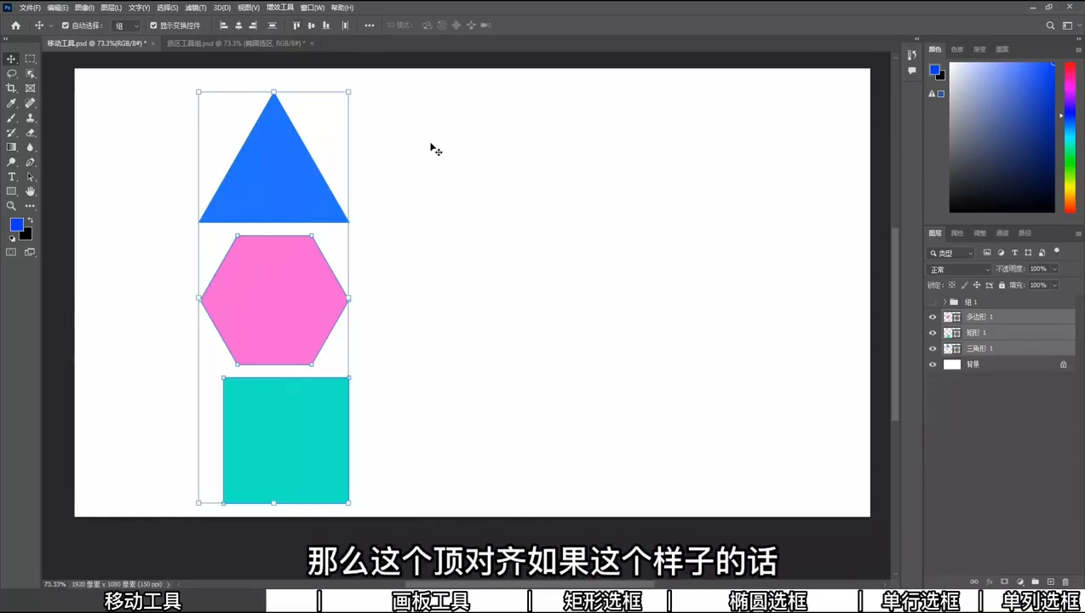
Step: Spread the hexagon and square out to the right of the triangle, and align the top edges of all three shapes
left_click(406, 176)
left_click_drag(298, 298, 489, 243)
left_click_drag(294, 447, 670, 237)
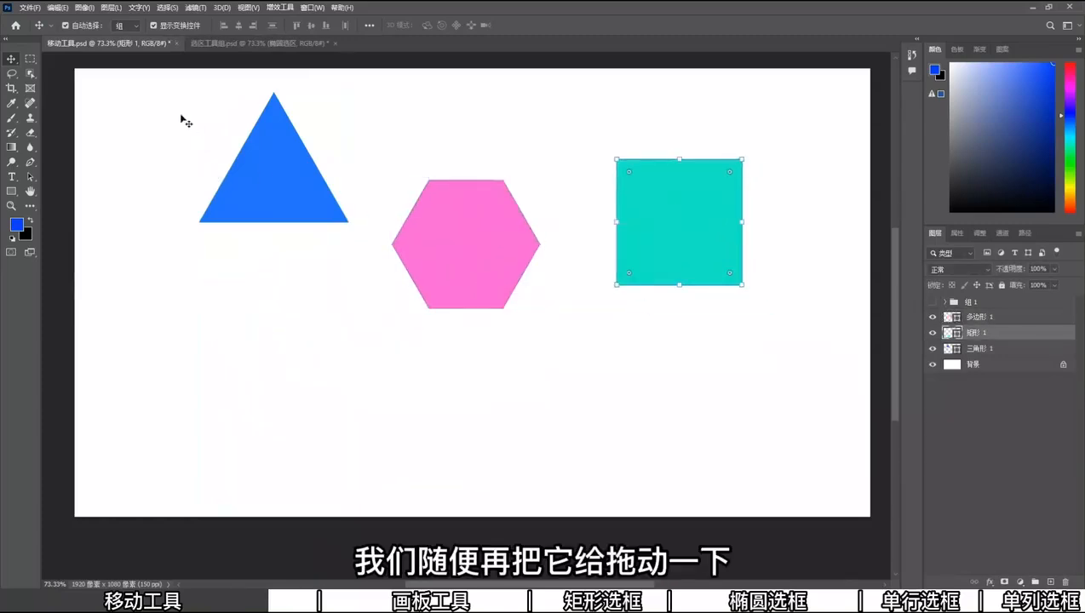
left_click_drag(194, 112, 690, 351)
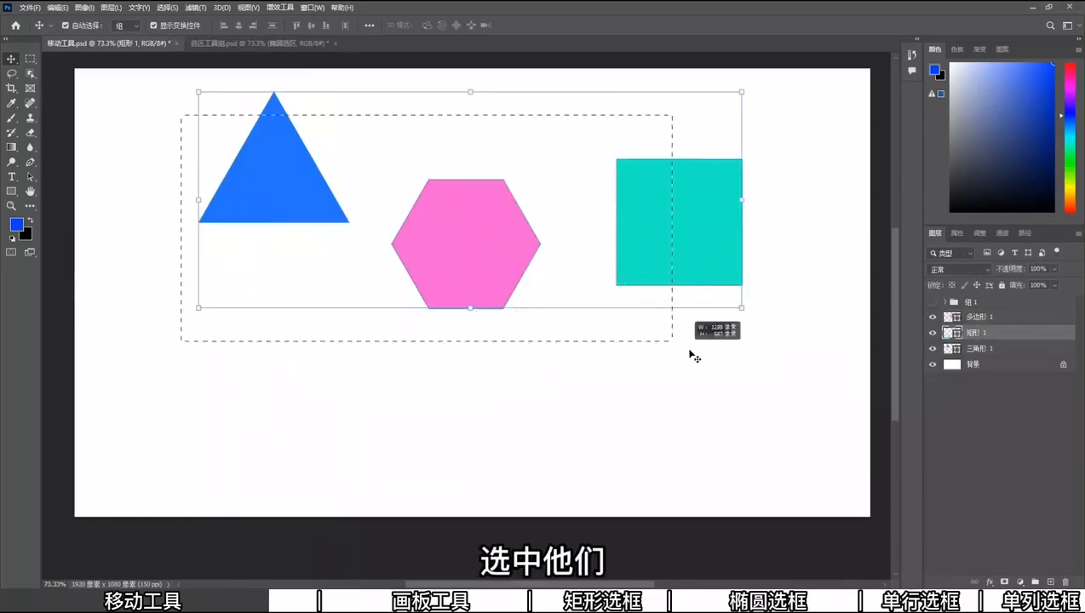
left_click(295, 25)
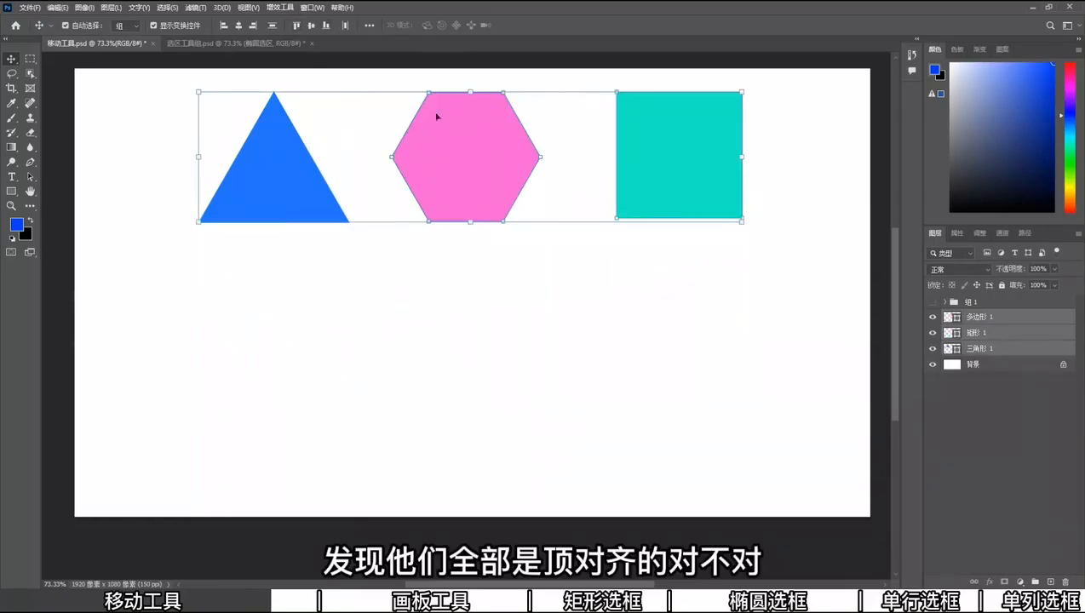
Step: Scale the hexagon down proportionally and enlarge the square to about 131%, placing it slightly lower than the other shapes
left_click(558, 281)
left_click(457, 212)
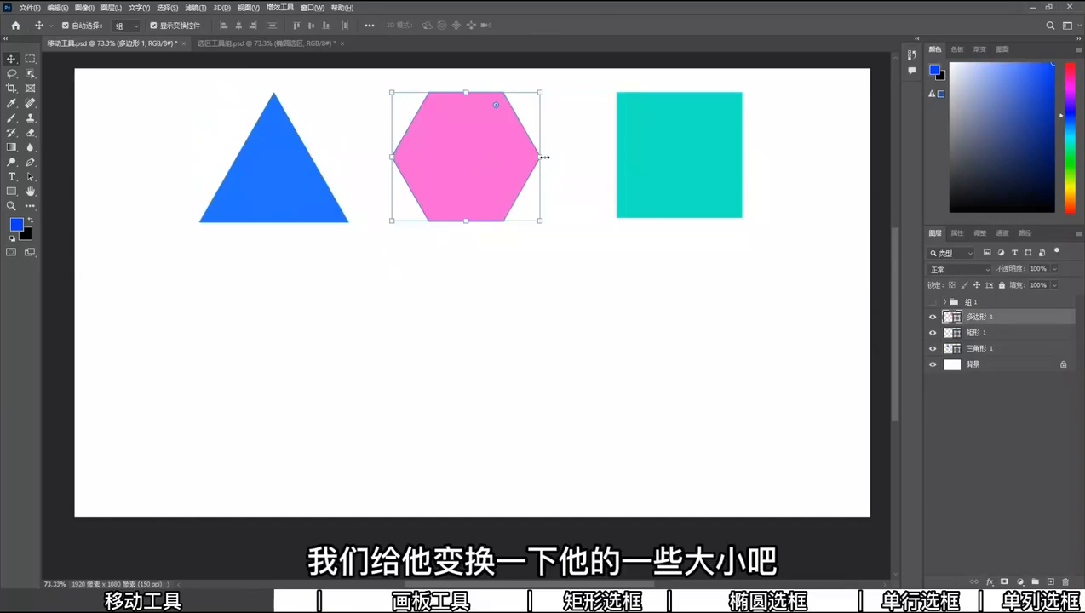
left_click_drag(544, 157, 499, 163)
left_click(672, 137)
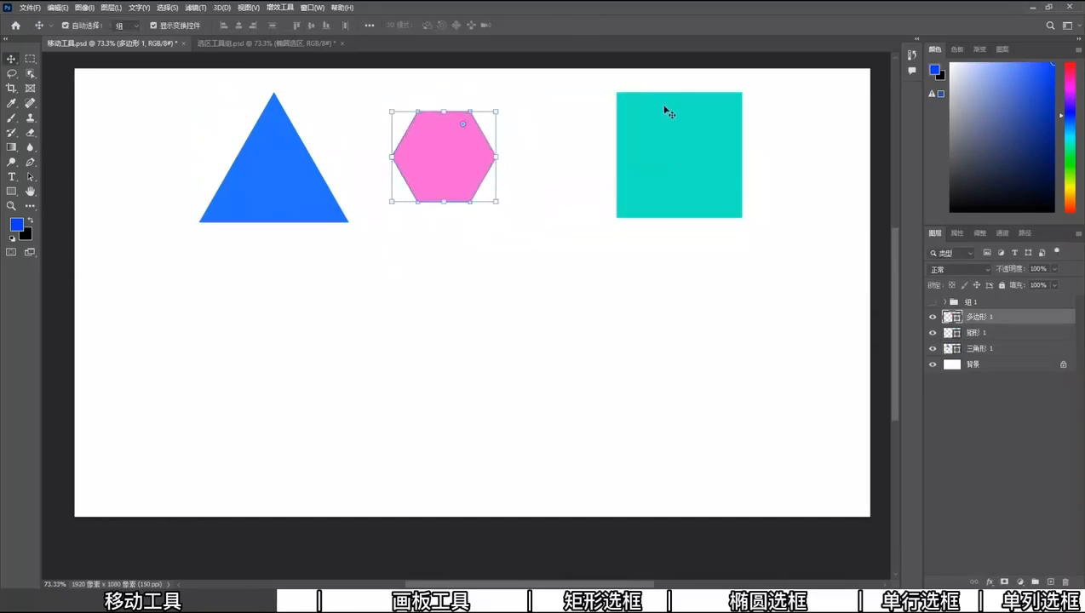
left_click(705, 137)
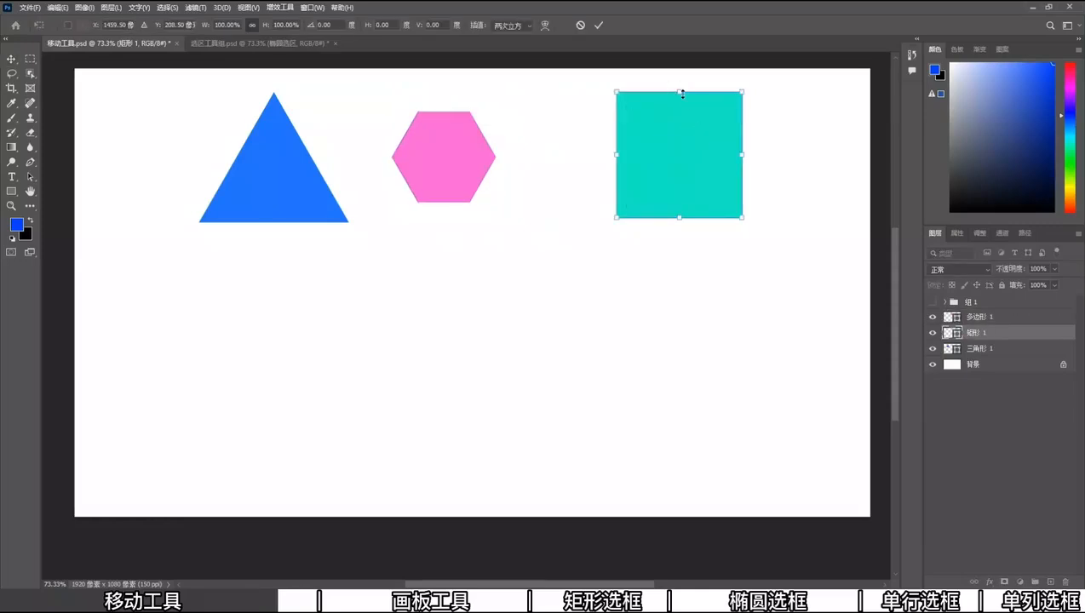
left_click_drag(681, 93, 695, 183)
left_click(678, 318)
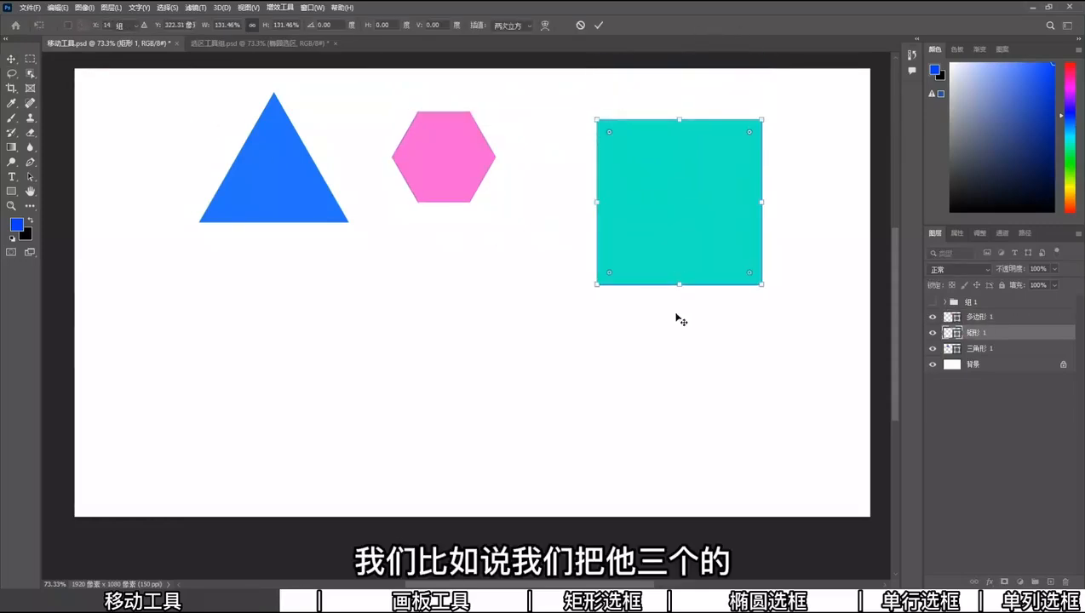
Step: Move the three shapes together down toward the canvas middle and align their top edges
left_click_drag(170, 138, 637, 312)
left_click(601, 175)
left_click_drag(196, 158, 681, 391)
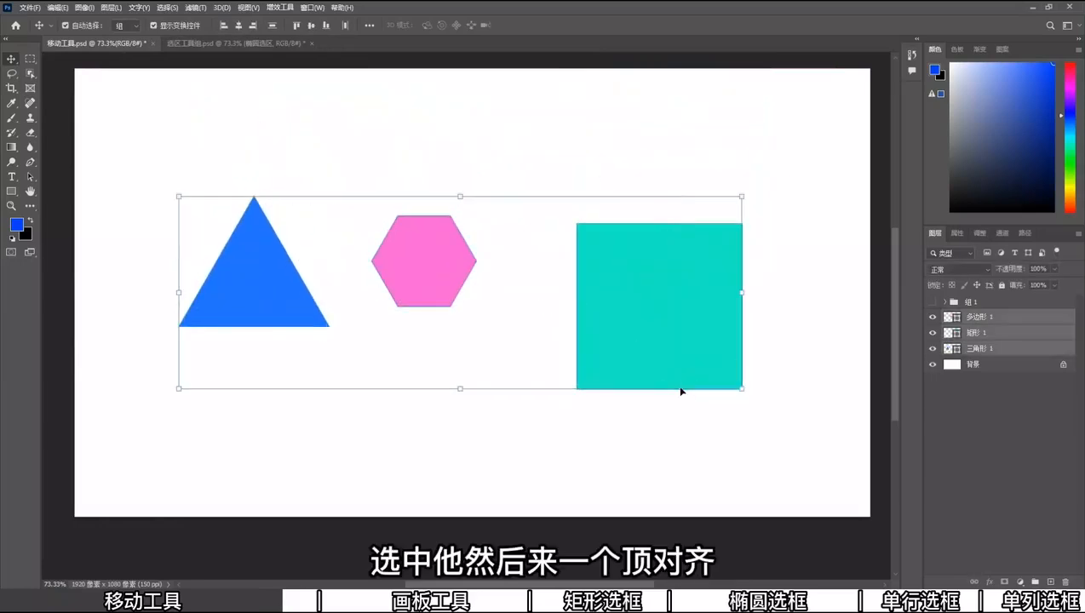
left_click(296, 25)
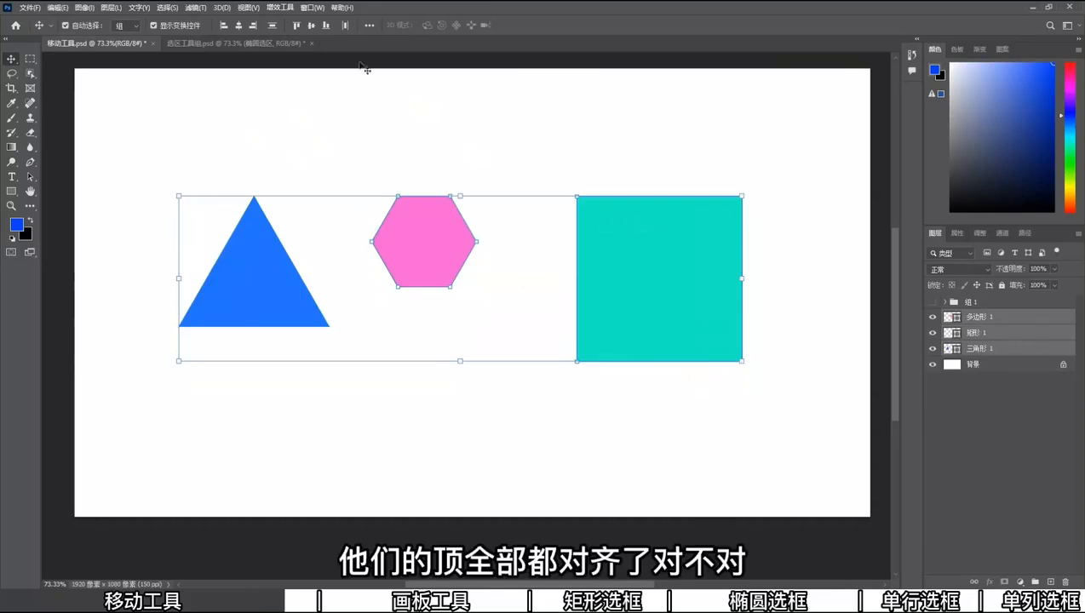
Step: Align the three shapes by vertical centres and then by bottom edges, distribute them horizontally, and deselect them
left_click(310, 26)
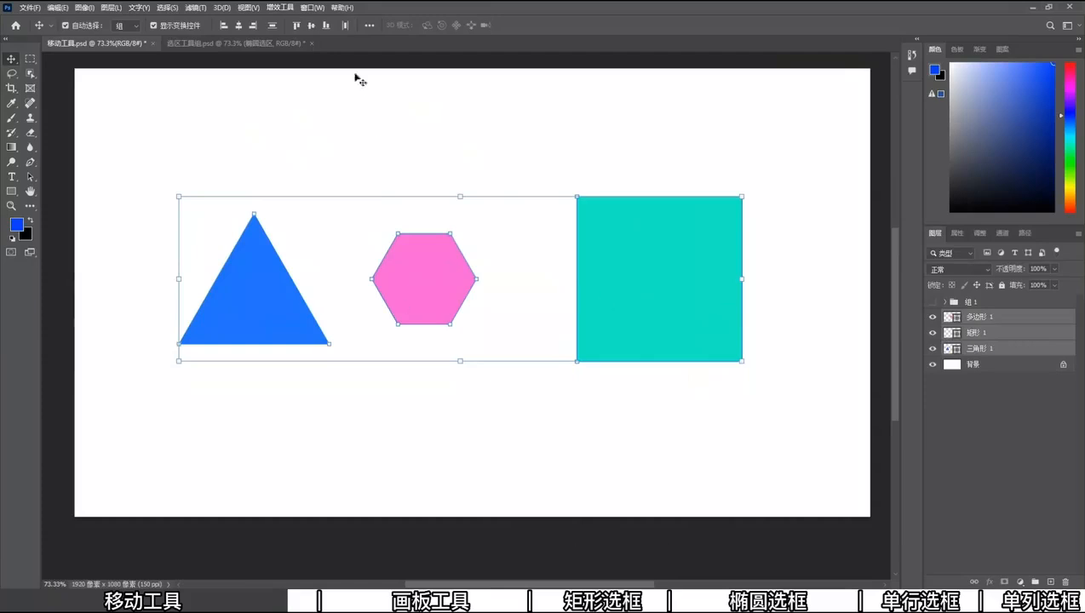
left_click(325, 25)
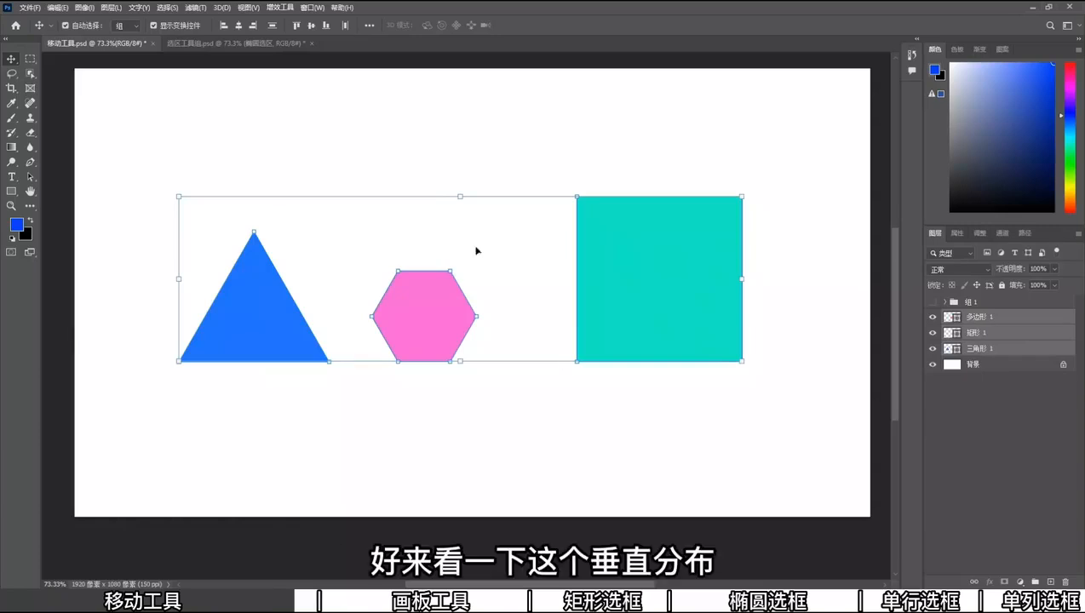
left_click(346, 26)
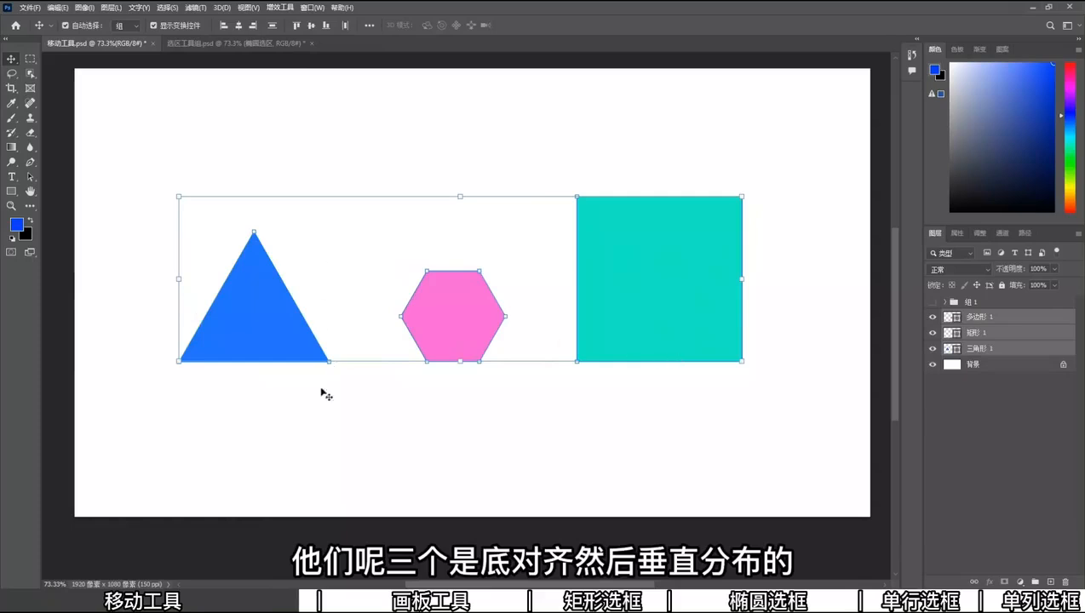
left_click(489, 114)
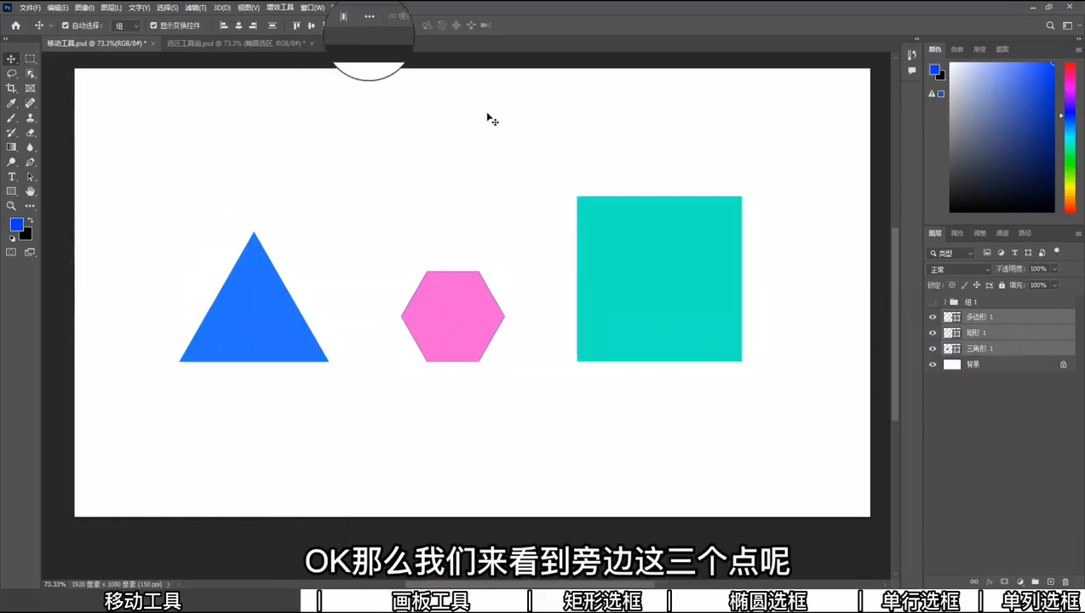
Step: Reselect all three shapes and distribute them in turn by top edges, vertical centres and bottom edges
left_click(370, 25)
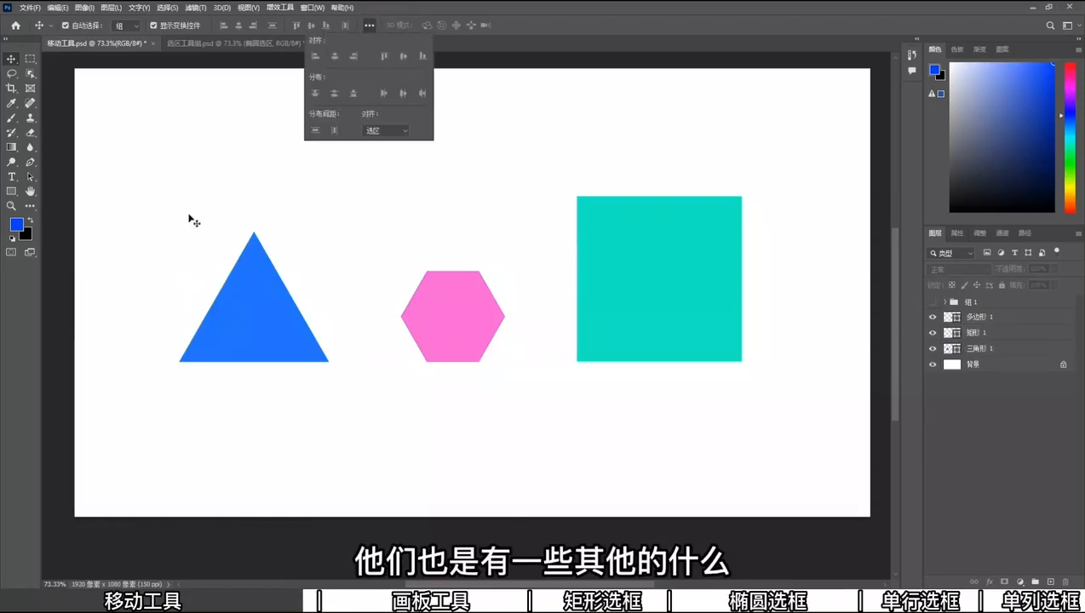
left_click_drag(189, 220, 693, 416)
left_click(370, 25)
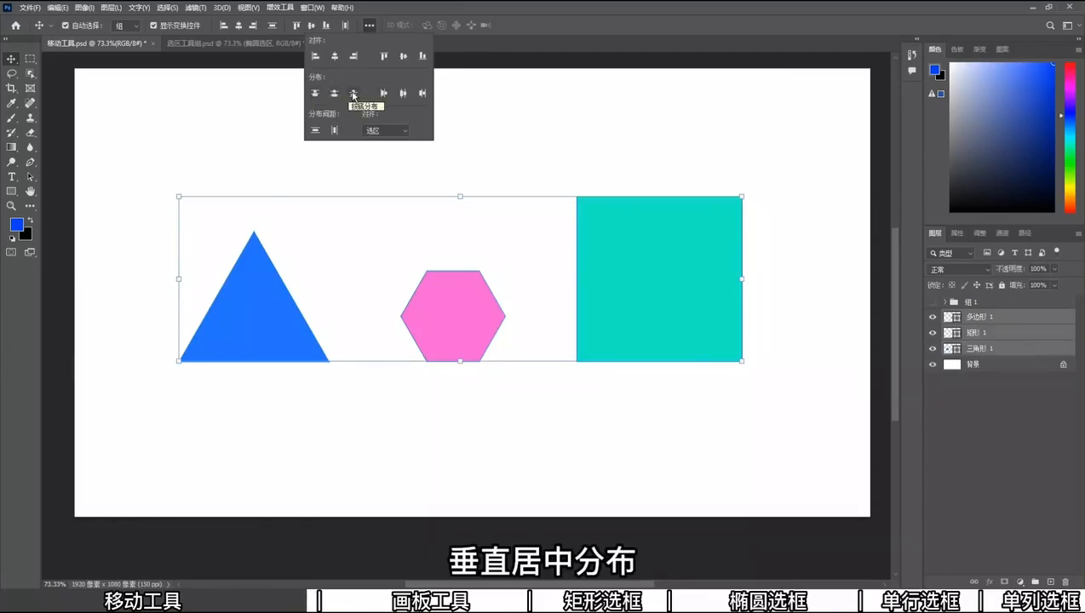
left_click(315, 94)
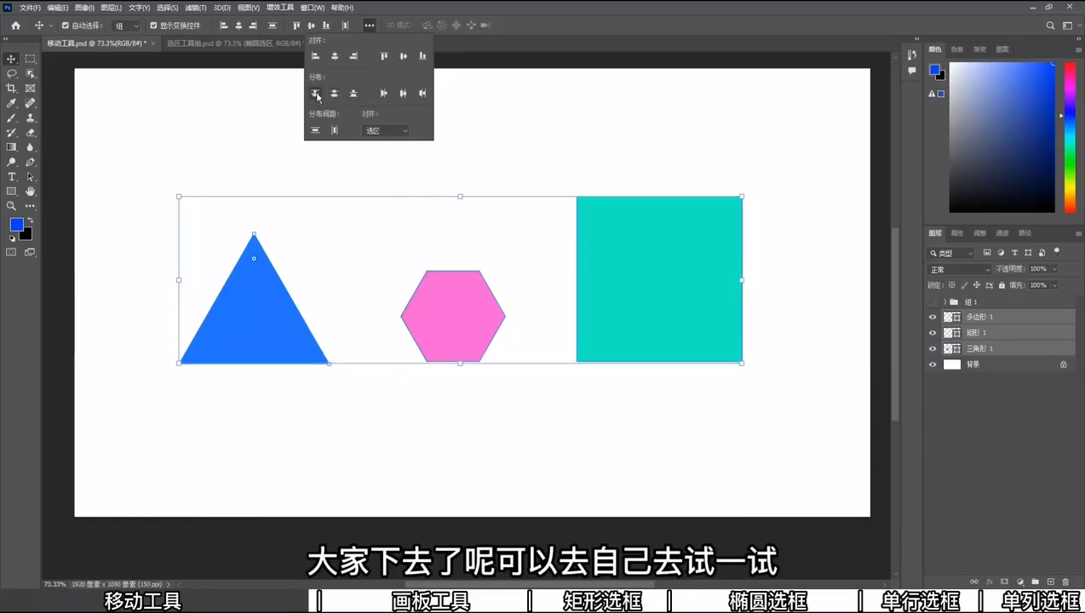
left_click(335, 94)
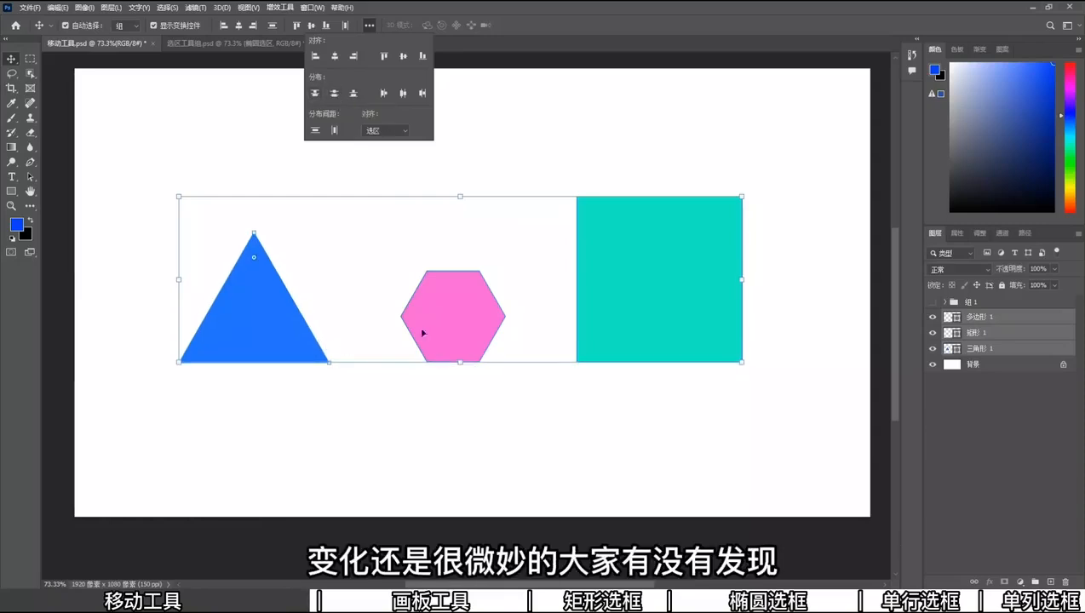
left_click(315, 95)
left_click(335, 95)
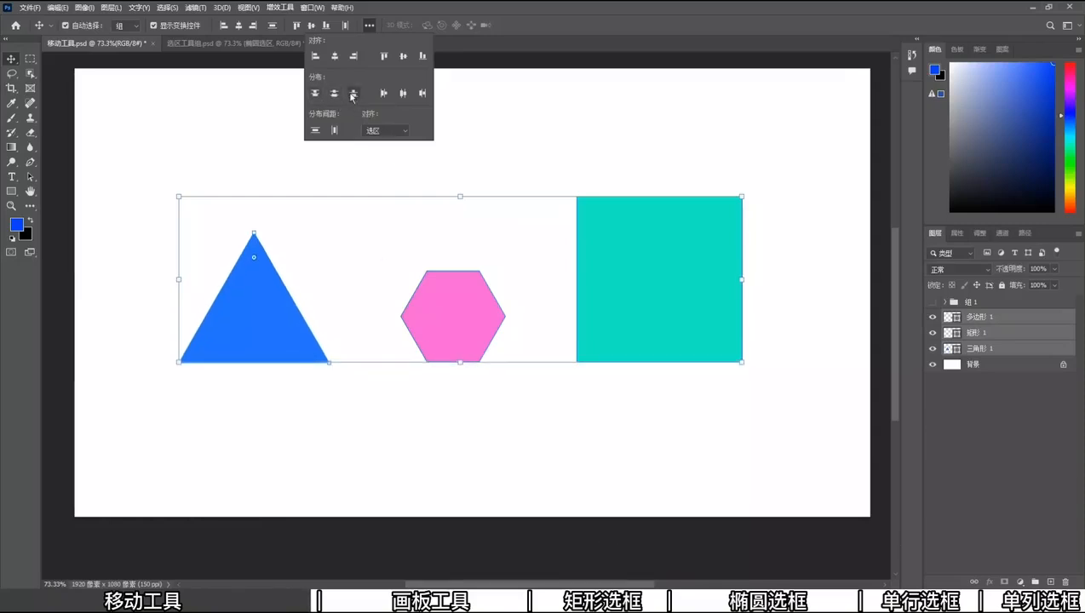
left_click(354, 94)
Step: Distribute the shapes in turn by left edges, horizontal centres and right edges, followed by even vertical and horizontal spacing
left_click(382, 94)
left_click(403, 93)
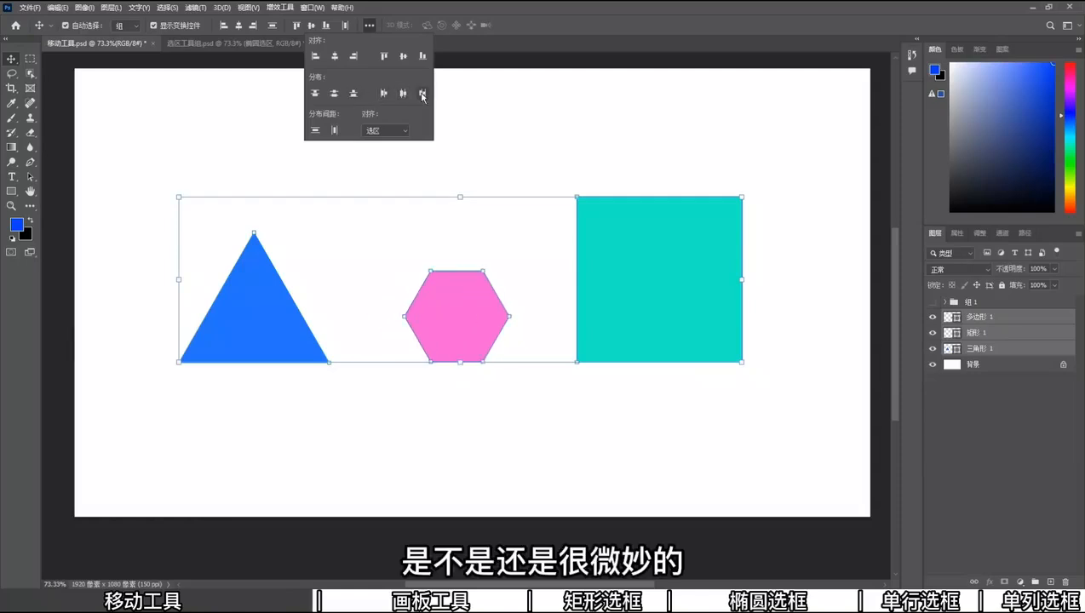
left_click(423, 94)
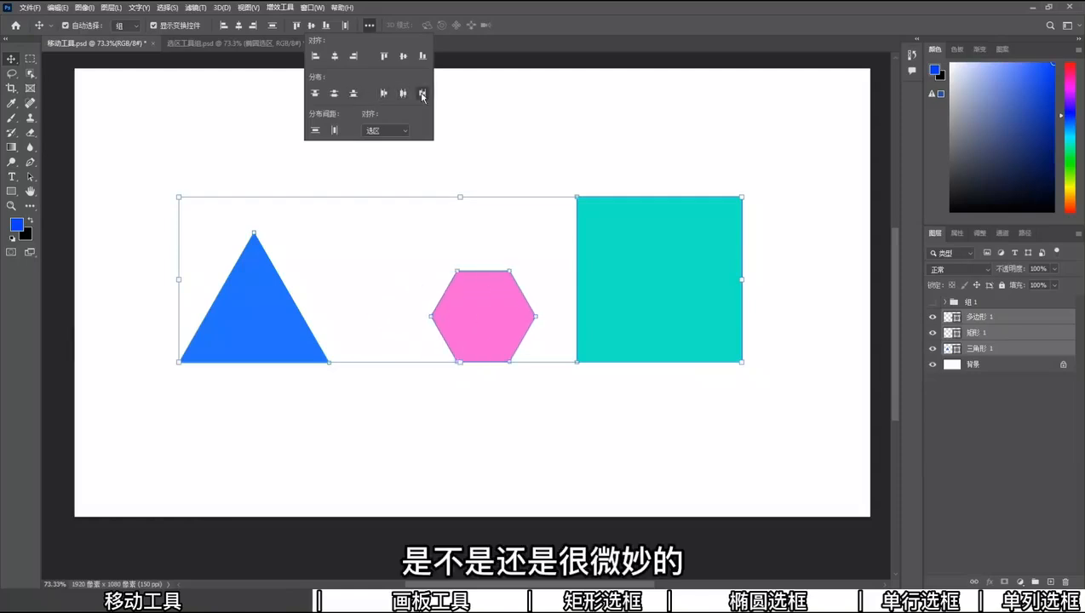
left_click(314, 131)
left_click(334, 131)
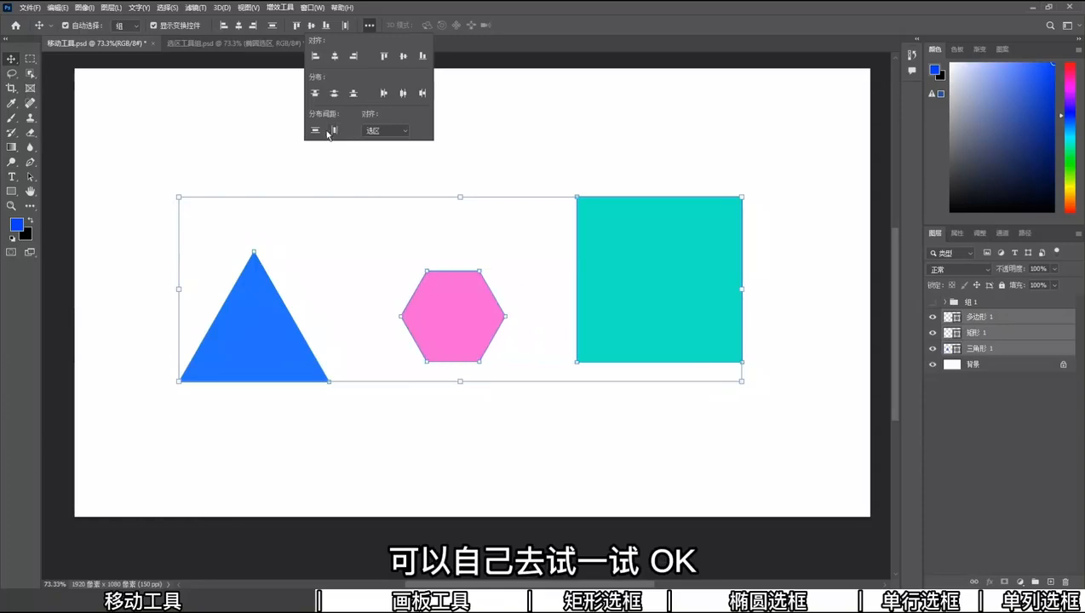
Step: Distribute the three shapes by bottom edges, align their vertical centres, and deselect them
left_click(354, 93)
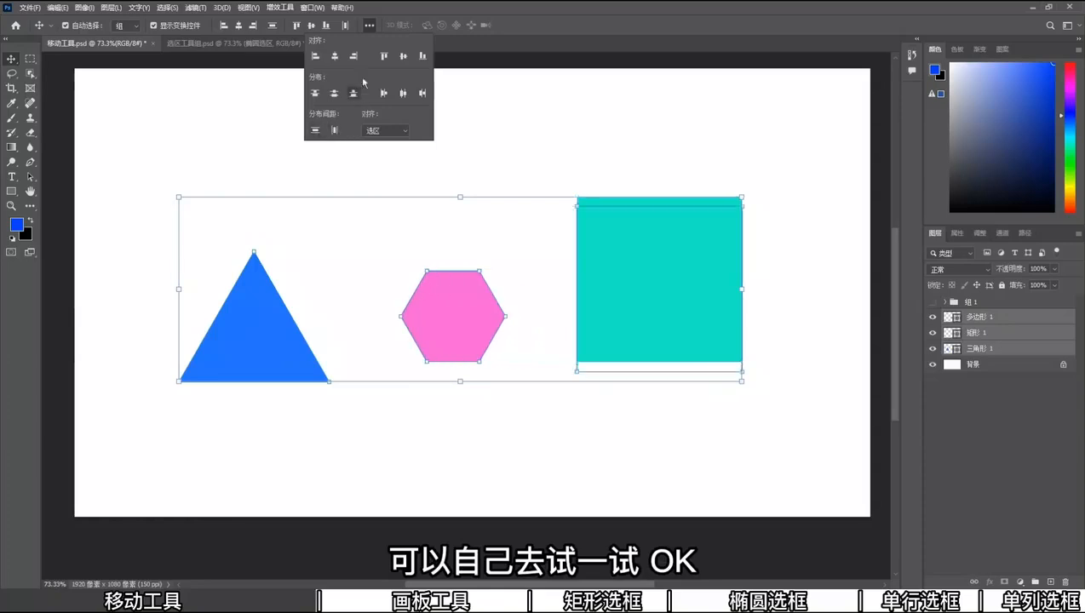
left_click(402, 56)
left_click(552, 138)
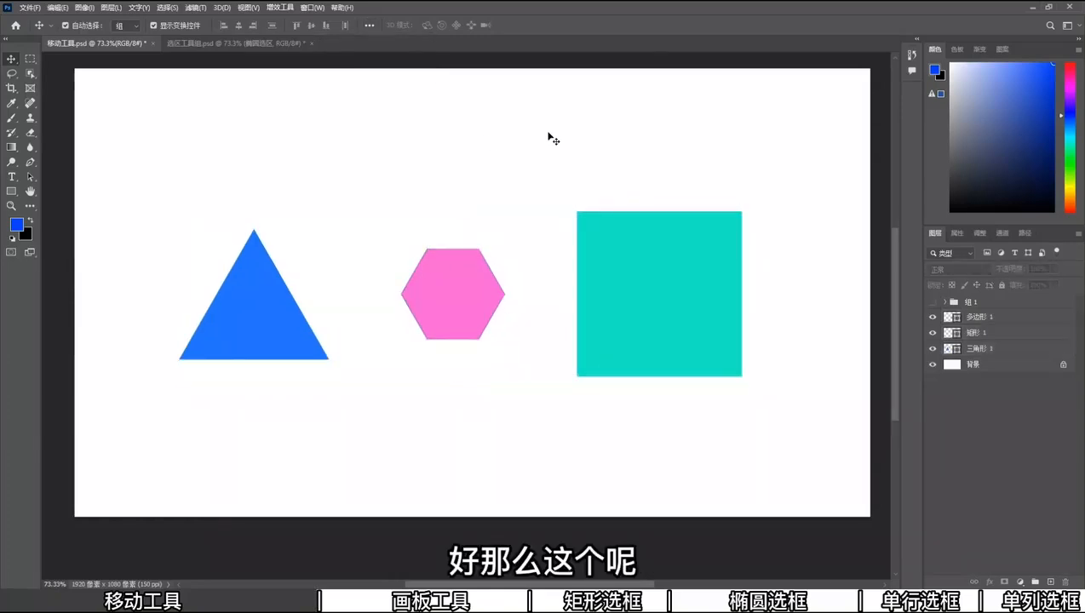
Step: Draw a portrait artboard of about 611 × 1080 px just right of the canvas with the Artboard tool
right_click(11, 59)
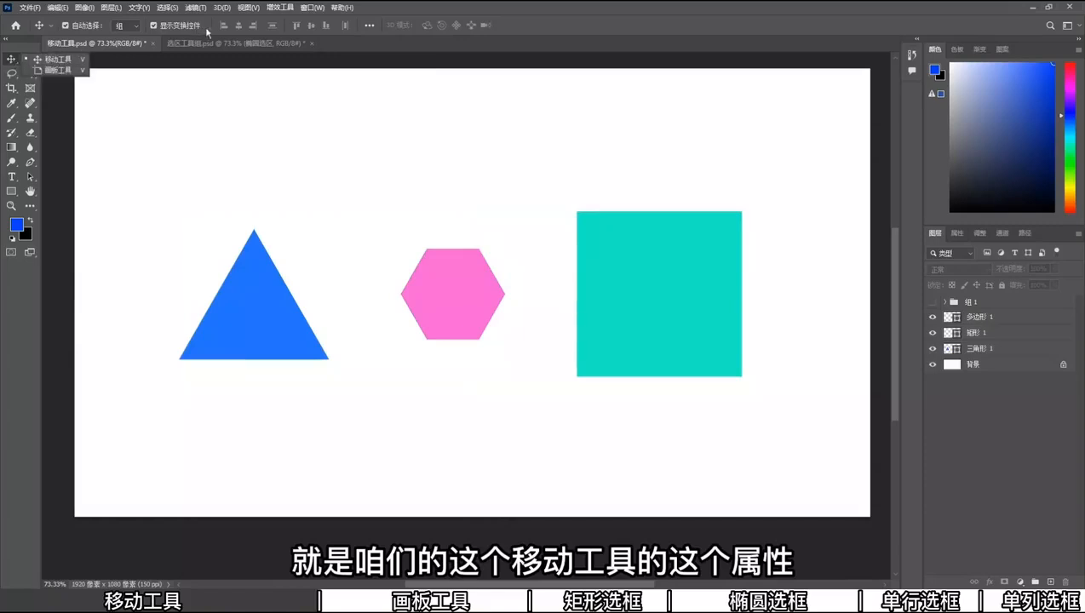
left_click(59, 58)
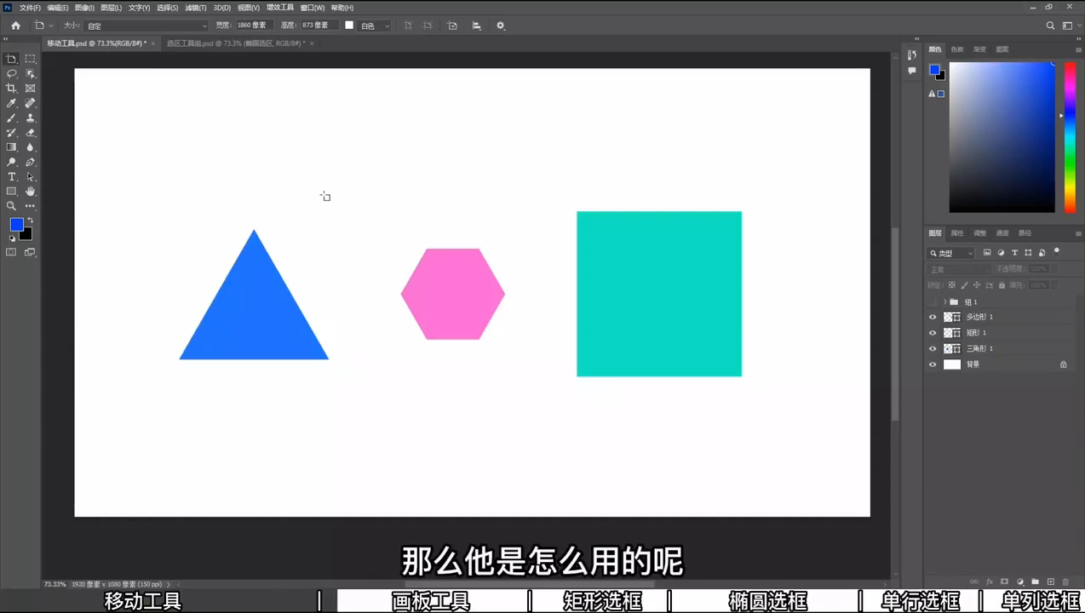
scroll(325, 197, "down", 4)
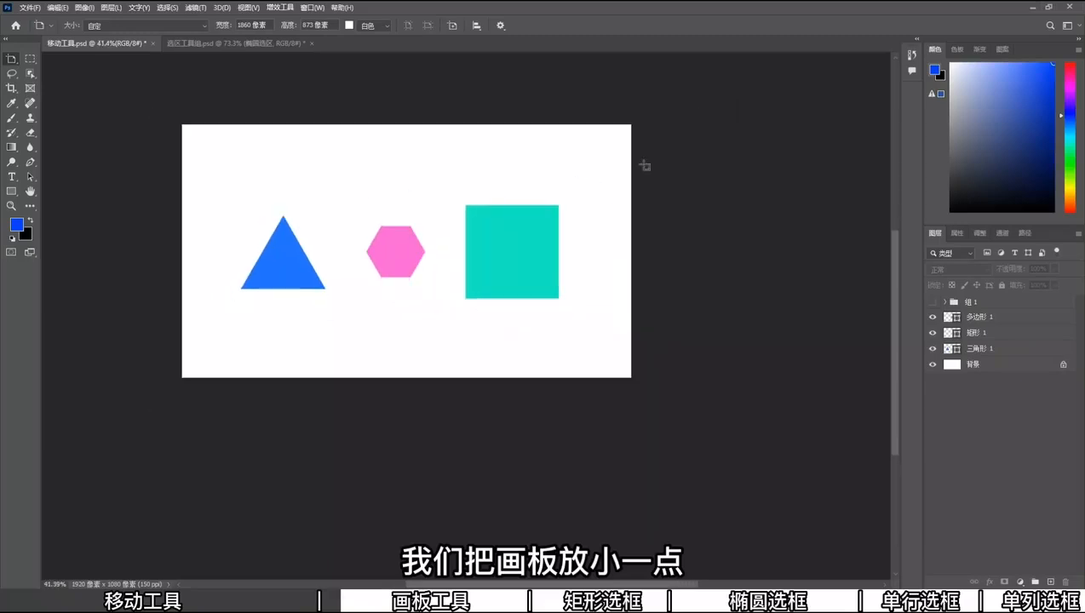
left_click_drag(638, 125, 782, 380)
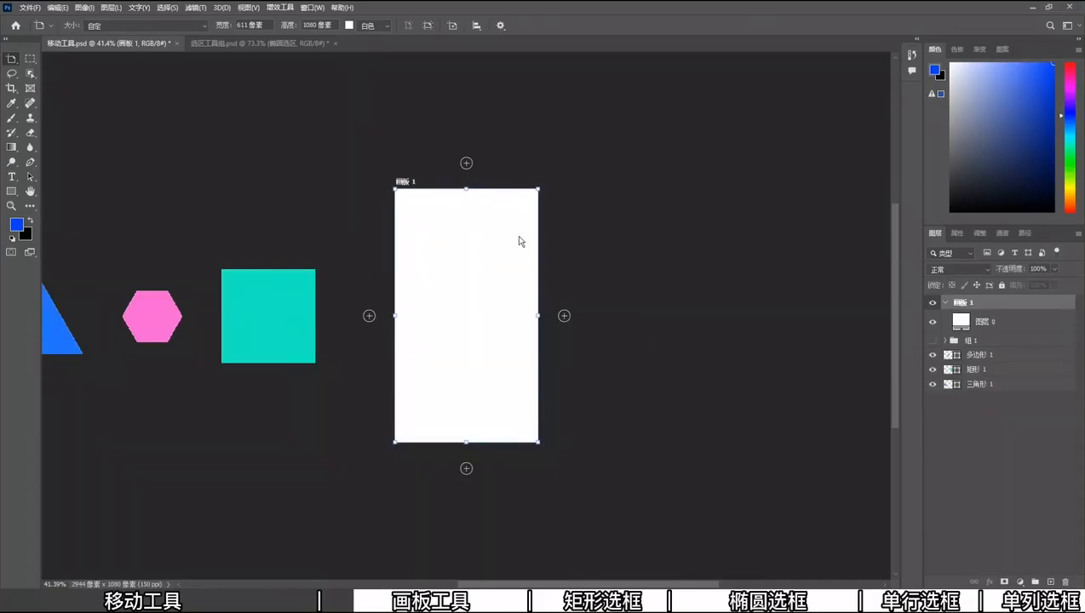
Step: Add three more artboards: one right of the first, one above that, and one left of the upper one
left_click(564, 316)
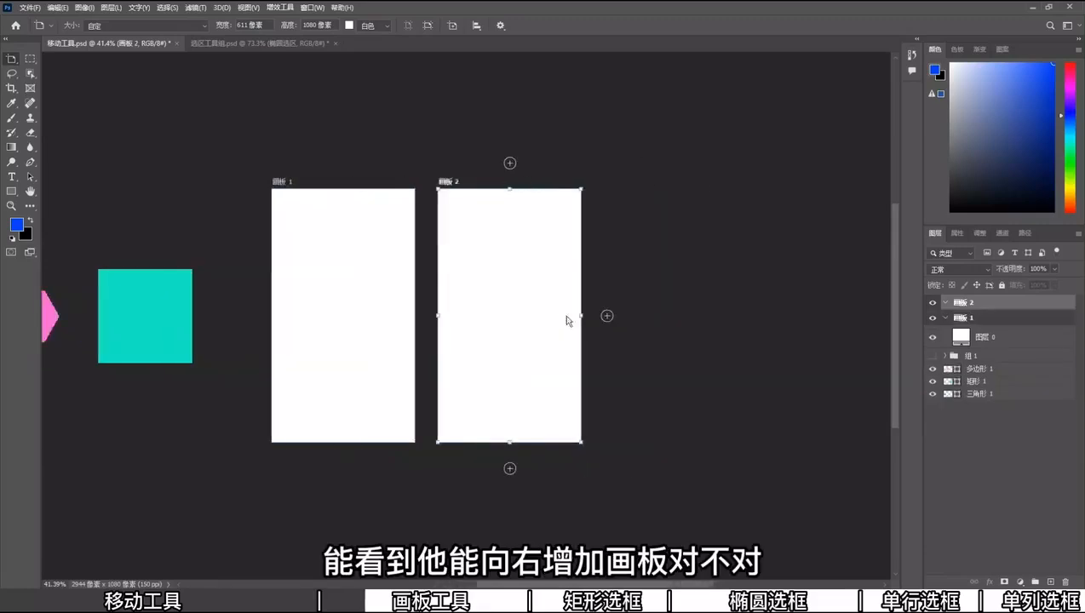
left_click(467, 163)
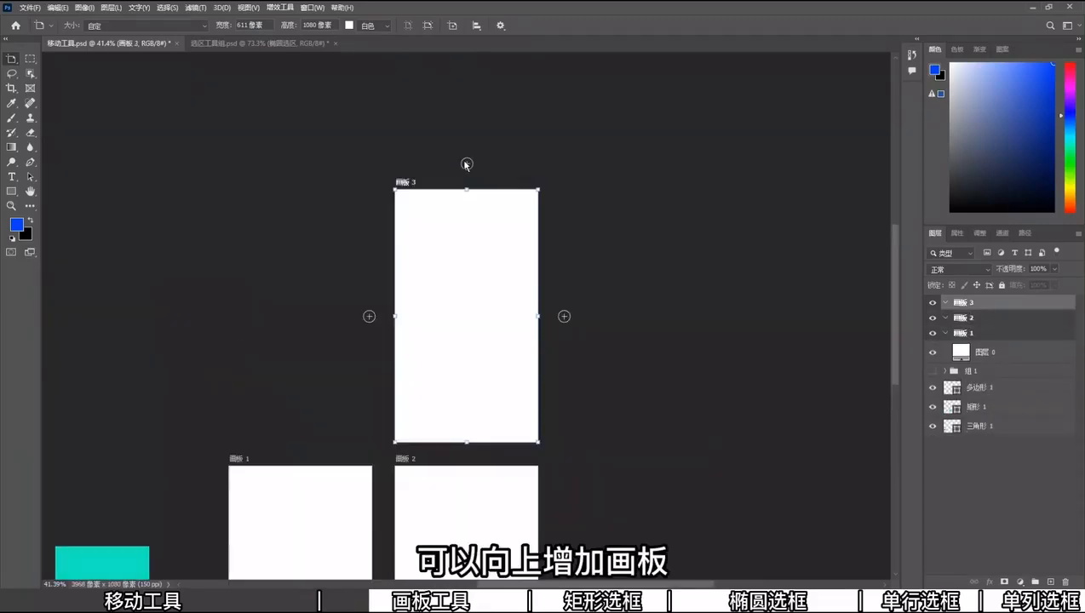
left_click(368, 317)
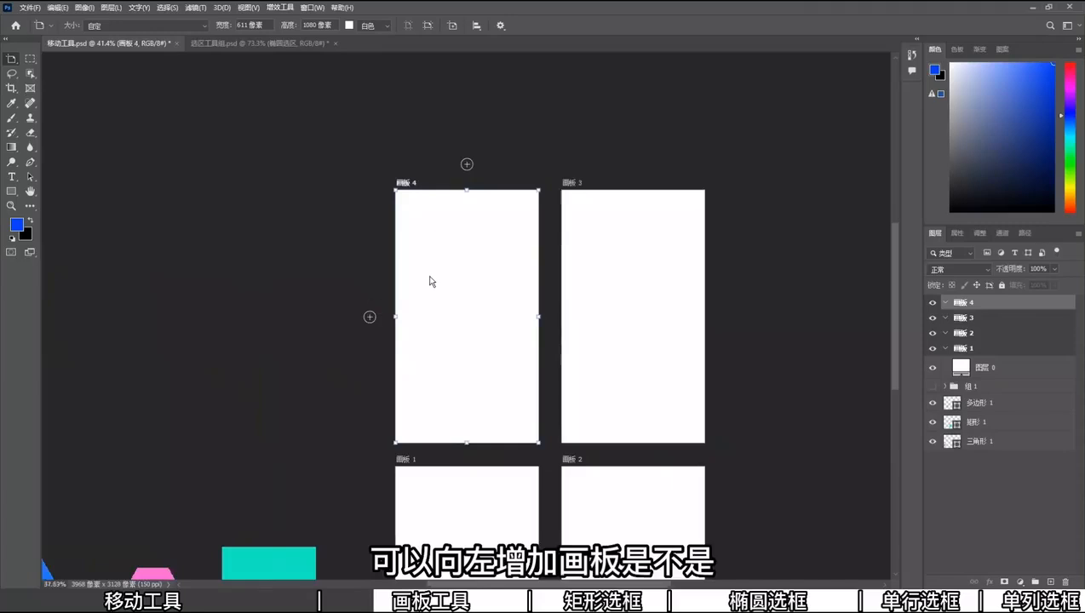
Step: Widen the upper-left artboard leftward to about 2339 px and reduce its height from the top to about 619 px
scroll(431, 282, "down", 2)
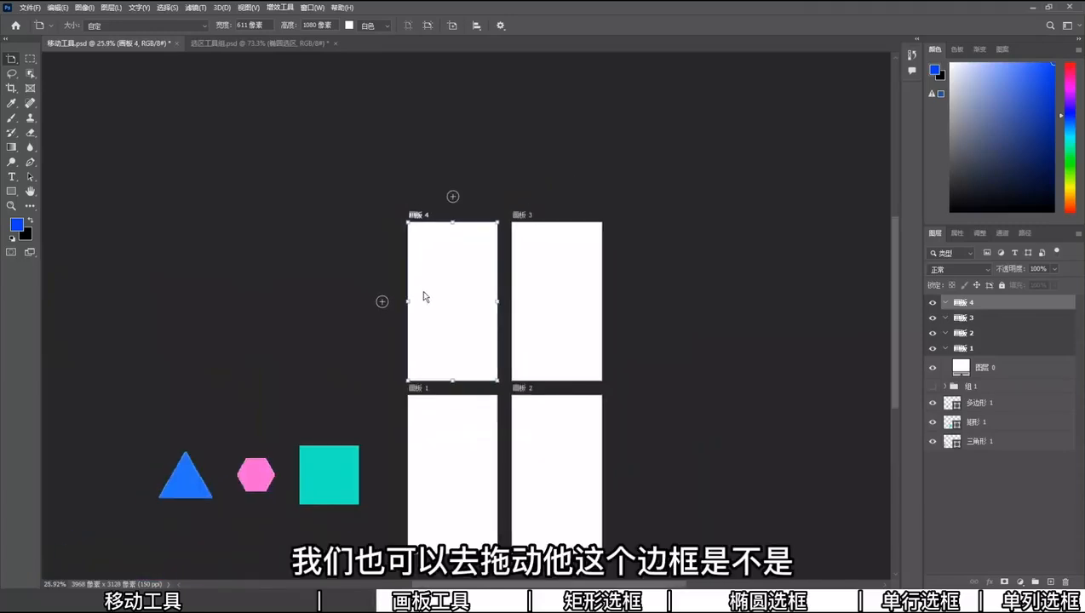
scroll(407, 302, "up", 1)
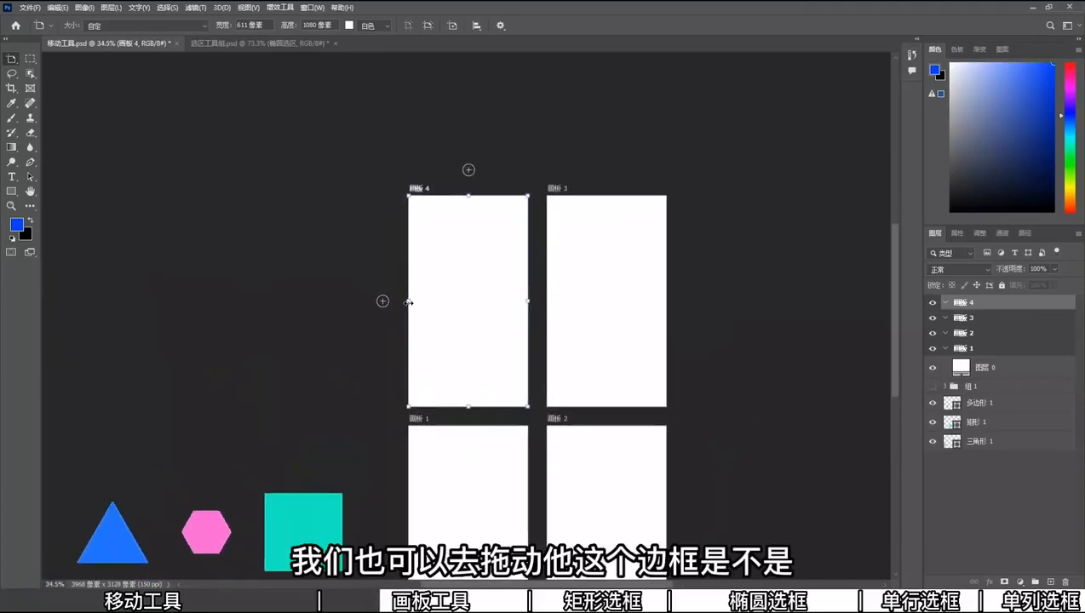
left_click_drag(408, 302, 72, 300)
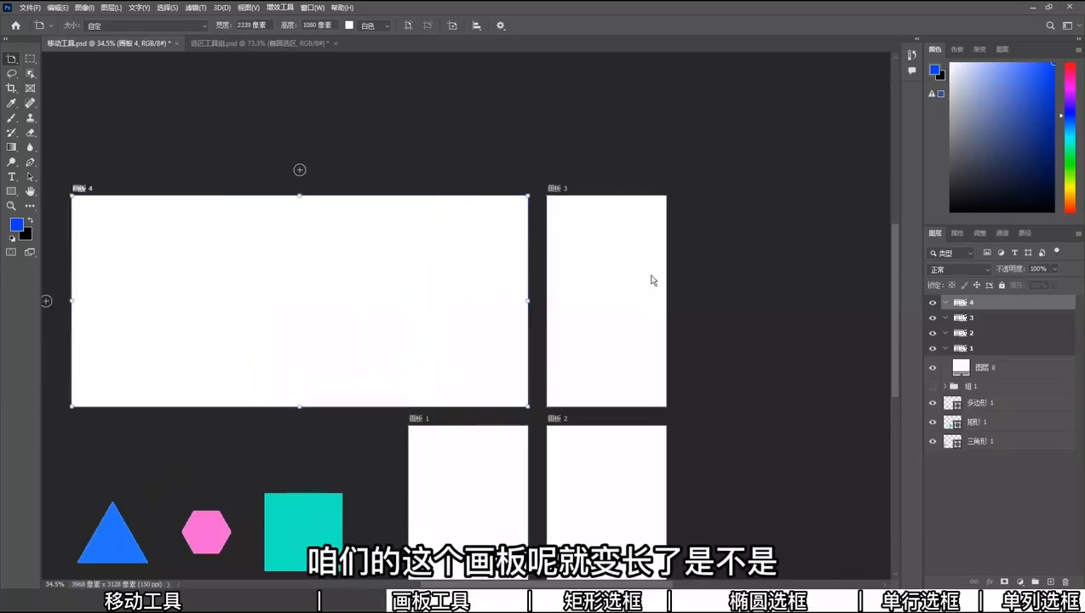
scroll(663, 256, "down", 1)
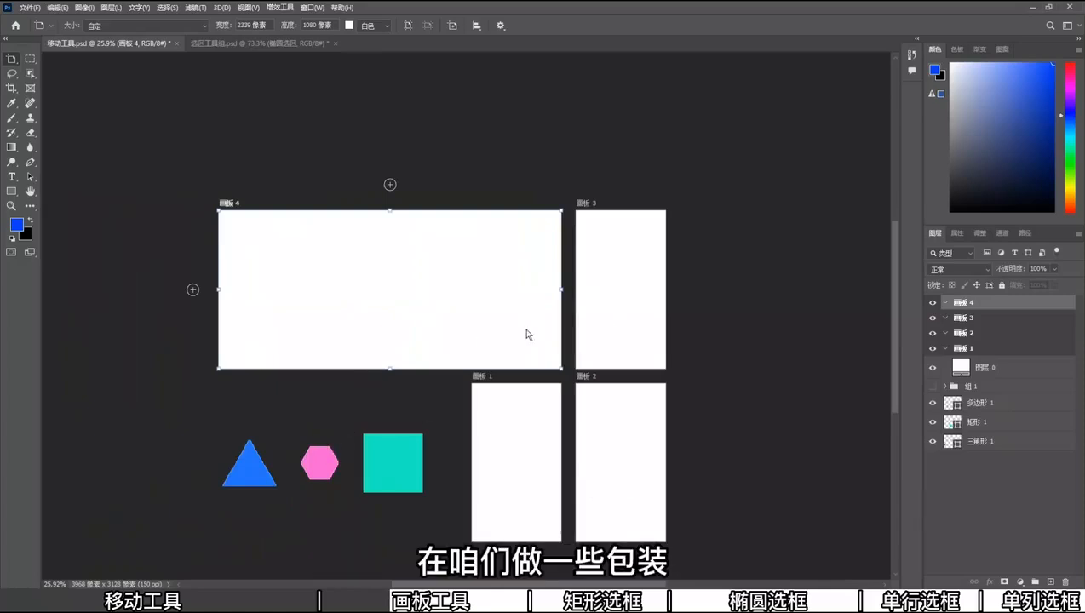
scroll(249, 494, "up", 2)
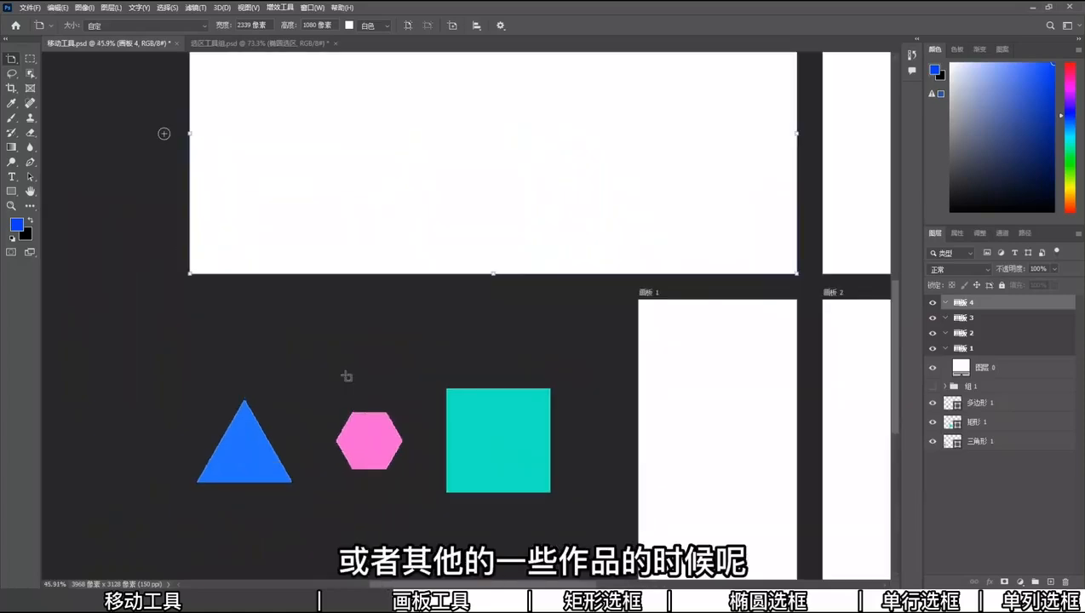
scroll(344, 375, "down", 2)
scroll(368, 315, "up", 1)
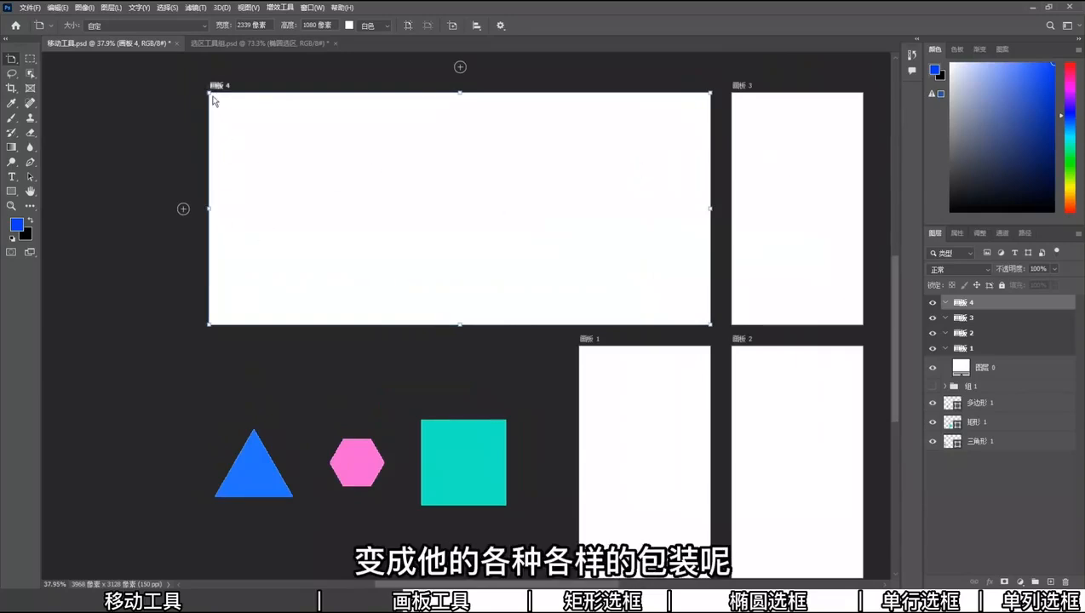
left_click_drag(209, 94, 207, 193)
scroll(266, 279, "down", 2)
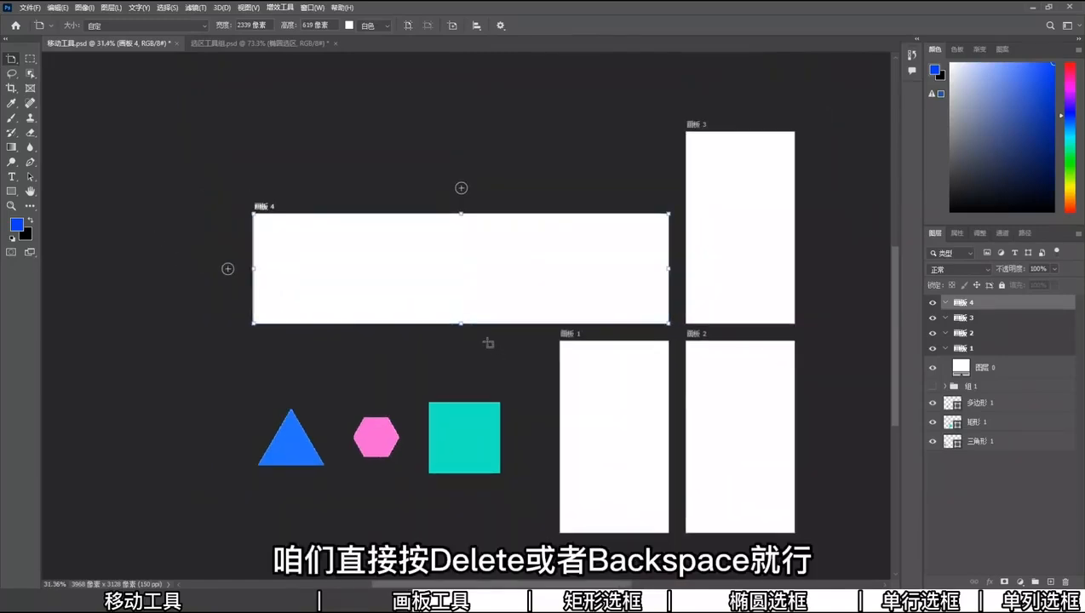
Step: Delete the three added artboards one after another, keeping only the first artboard
key("Delete")
key("Delete")
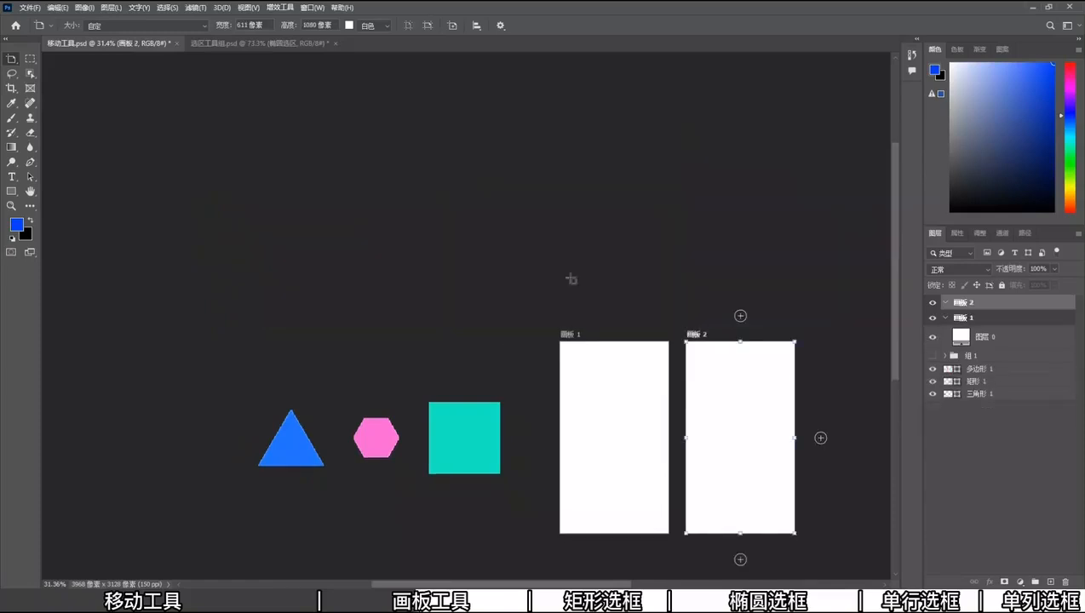
key("Delete")
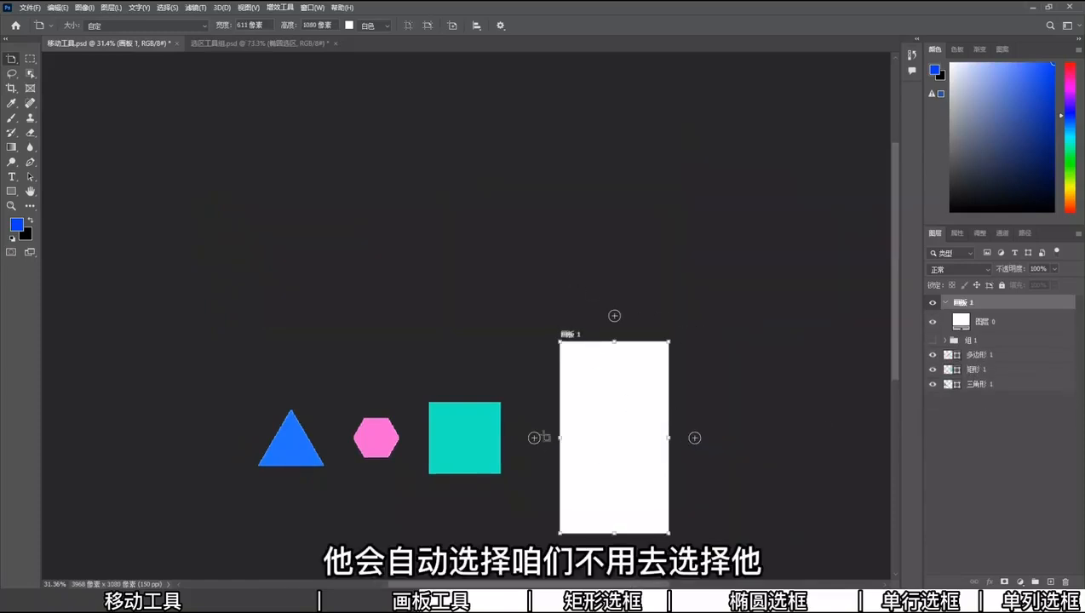
Step: Resize the remaining artboard around the three shapes to about 2010 × 959 px, and switch back to the Move tool
left_click_drag(562, 439, 202, 438)
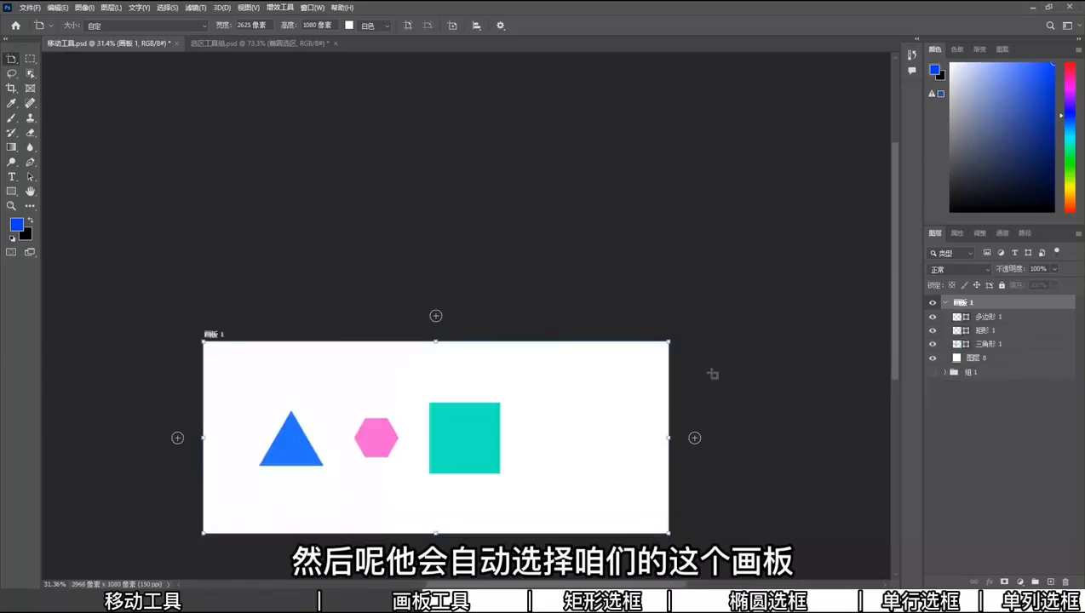
left_click_drag(667, 438, 559, 437)
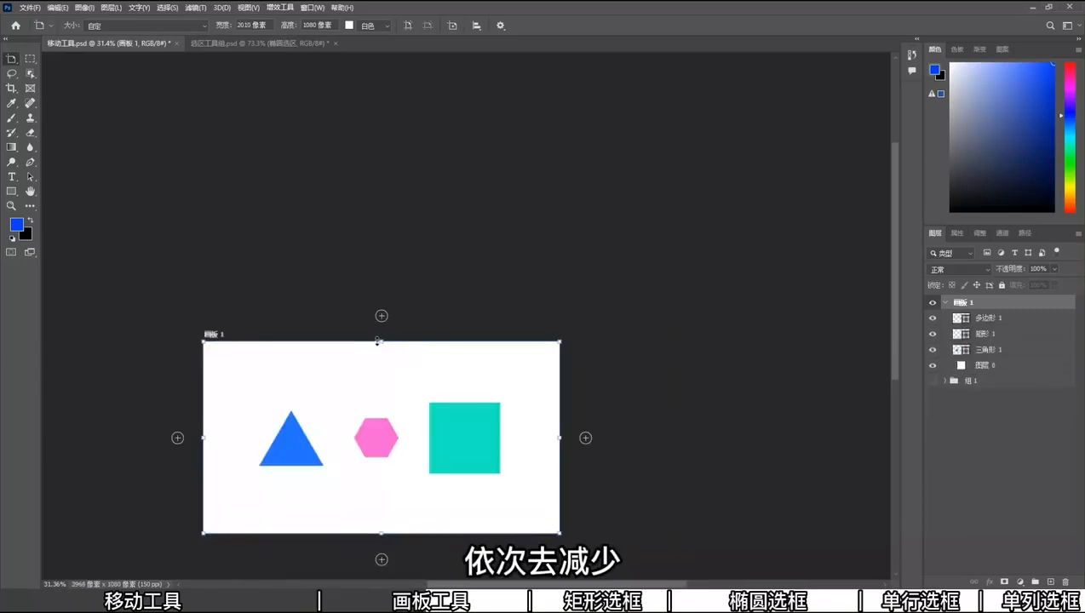
left_click_drag(381, 344, 382, 360)
scroll(412, 341, "down", 3)
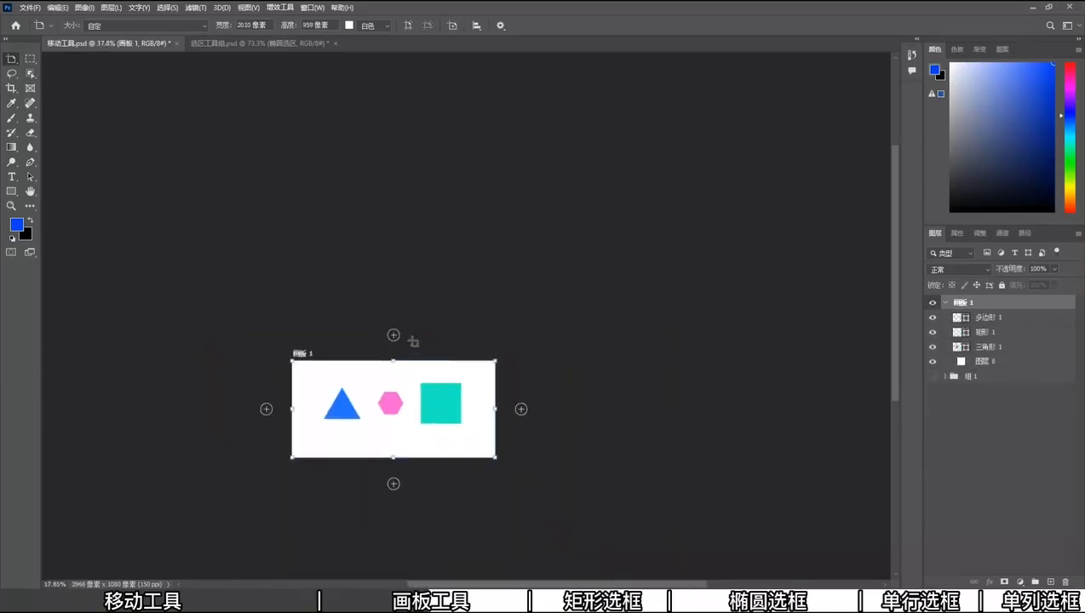
scroll(353, 492, "up", 5)
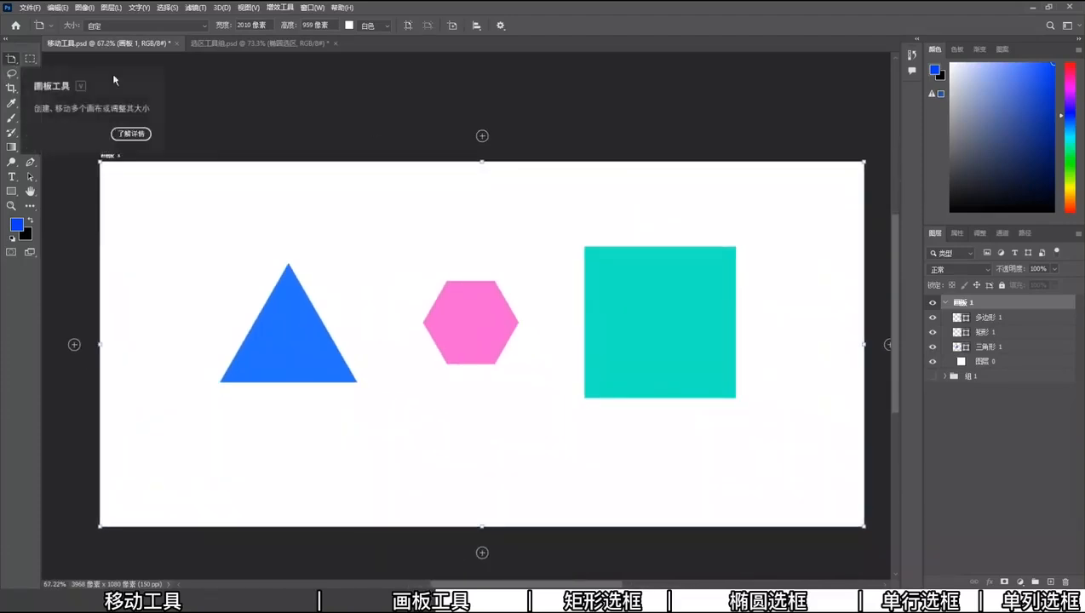
left_click(11, 59)
left_click(51, 61)
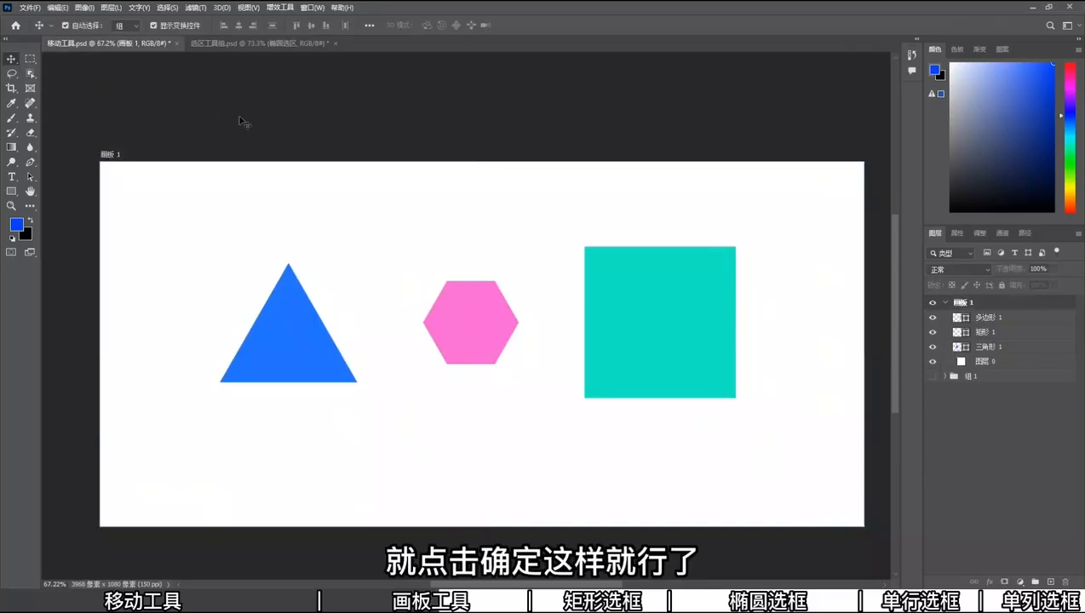
Step: Draw a new artboard of about 2260 × 1231 px around the existing one, and add two more artboards in a row to its right
scroll(298, 160, "down", 3)
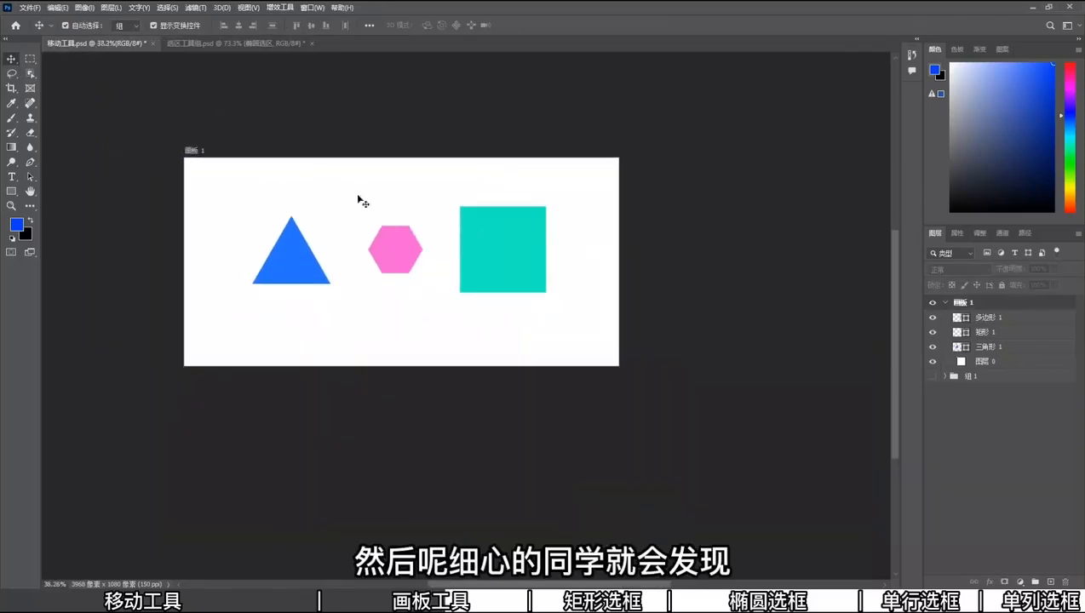
left_click_drag(13, 59, 51, 72)
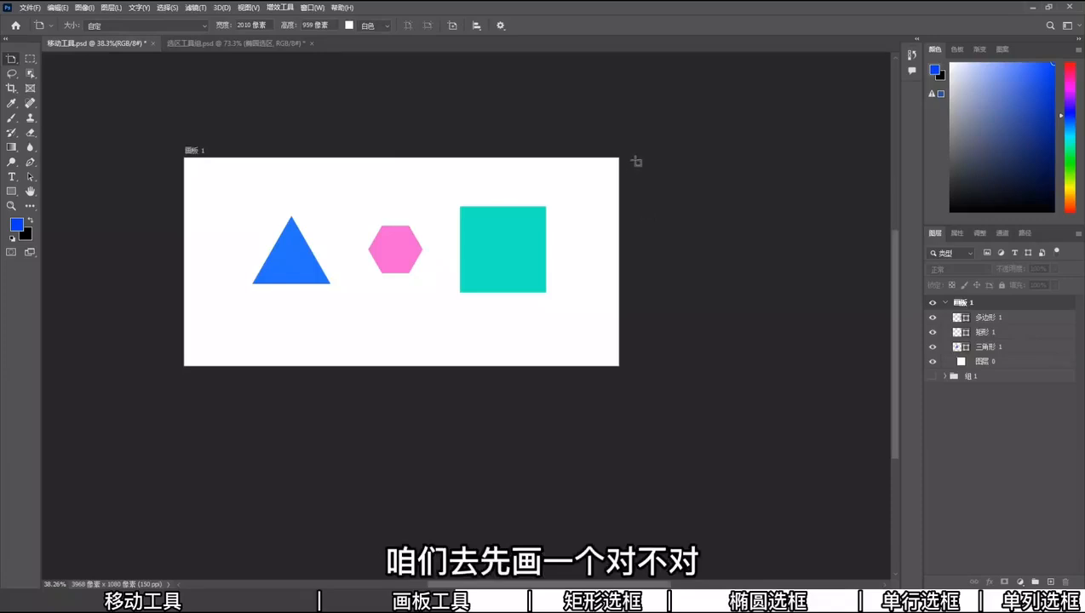
left_click_drag(168, 152, 658, 412)
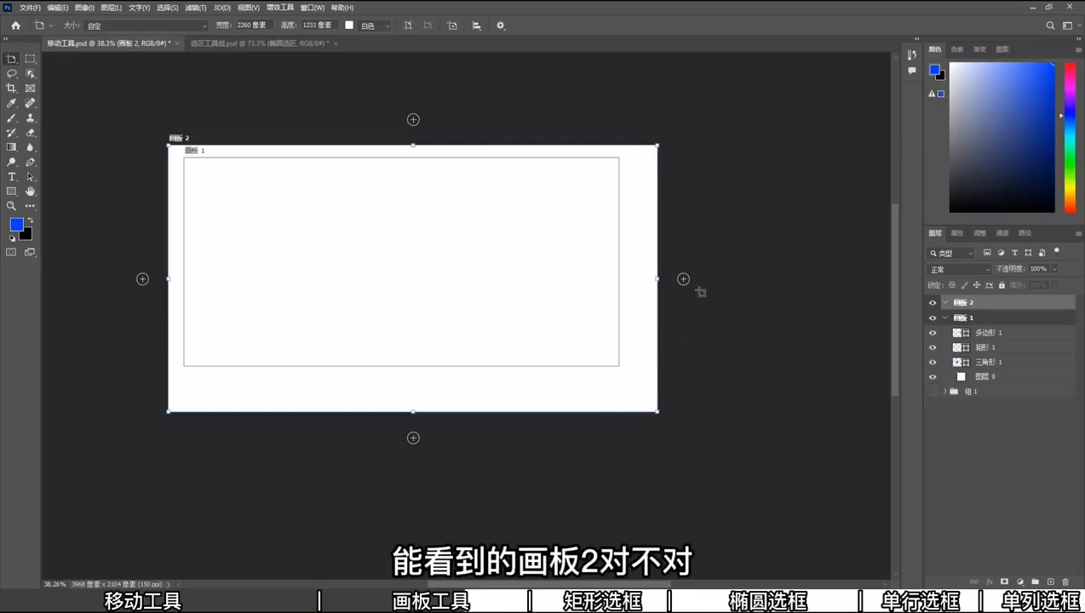
left_click(684, 279)
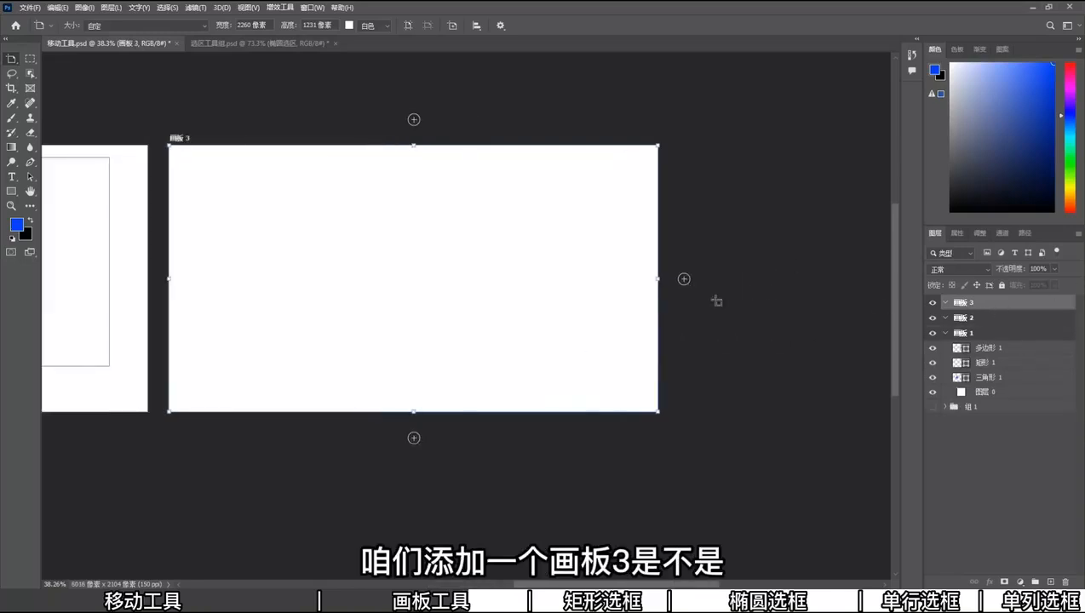
left_click(684, 280)
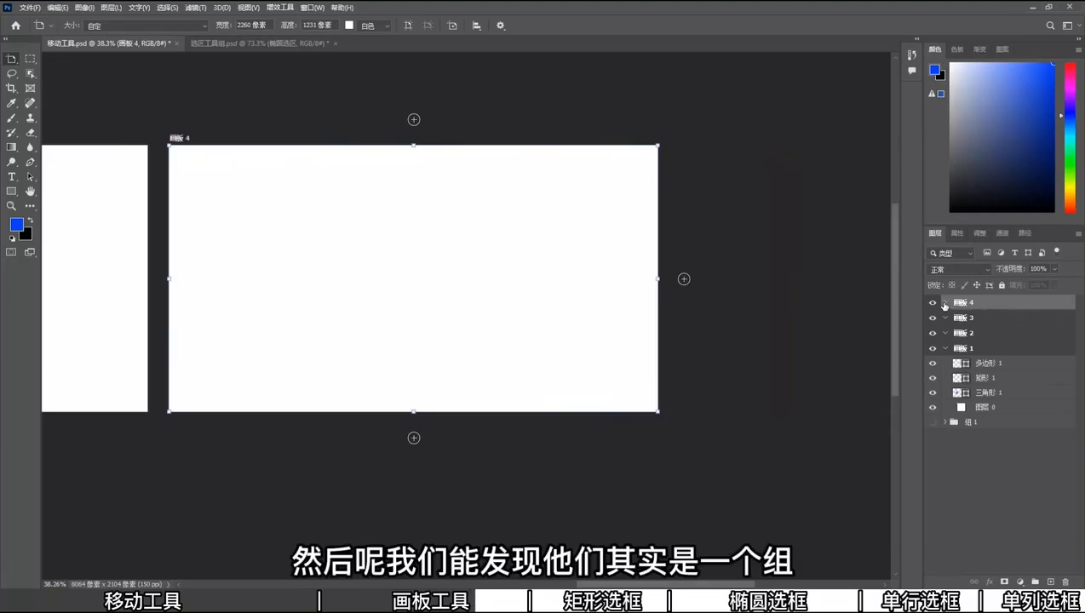
Step: Draw a rectangular marquee selection in the middle of the rightmost artboard
right_click(13, 60)
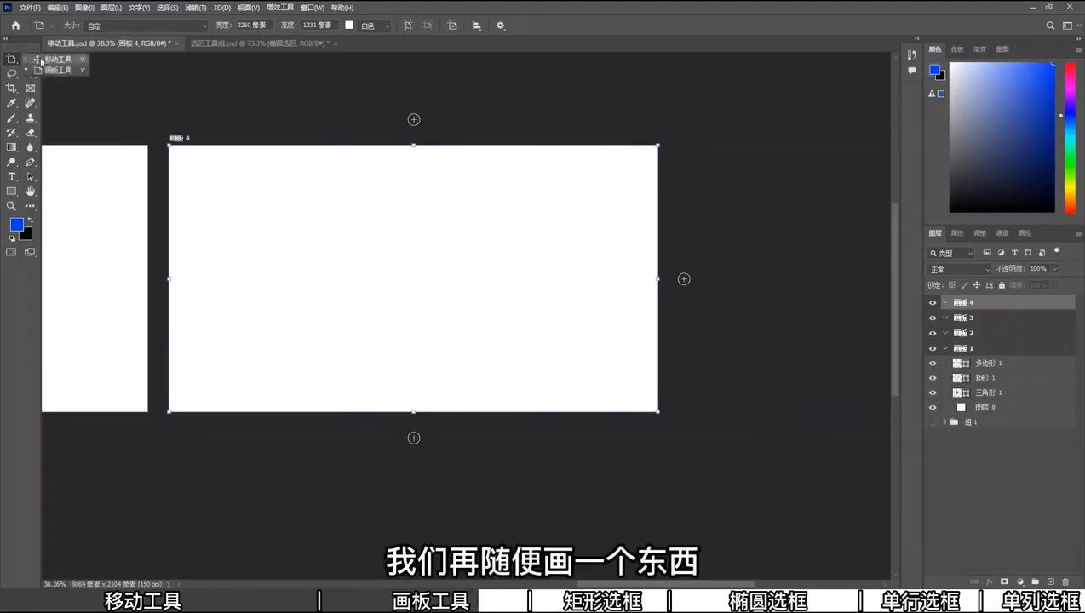
left_click(40, 60)
left_click(30, 60)
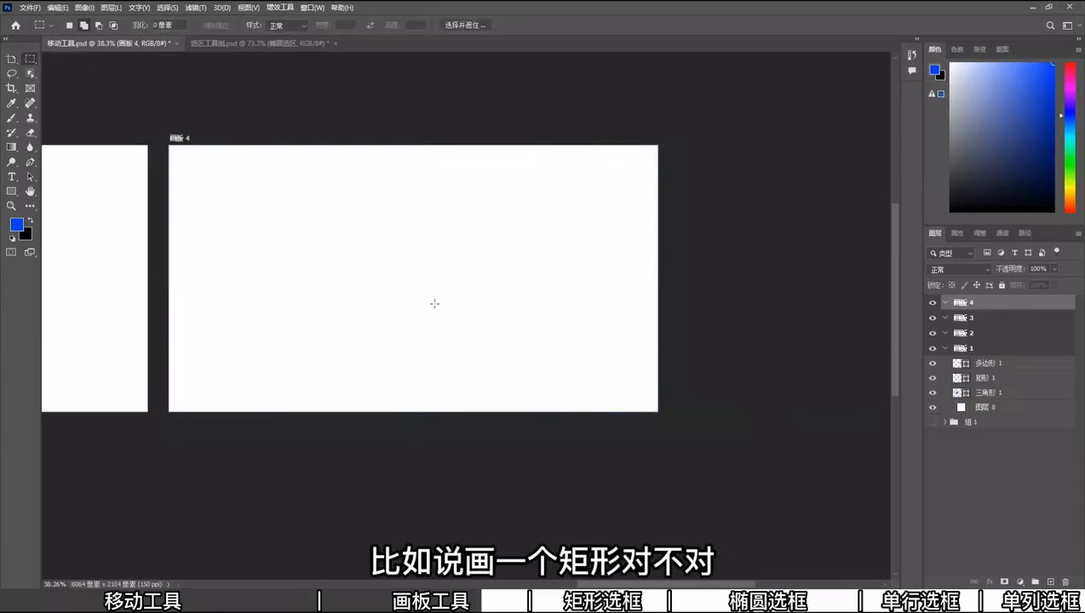
left_click_drag(363, 250, 488, 342)
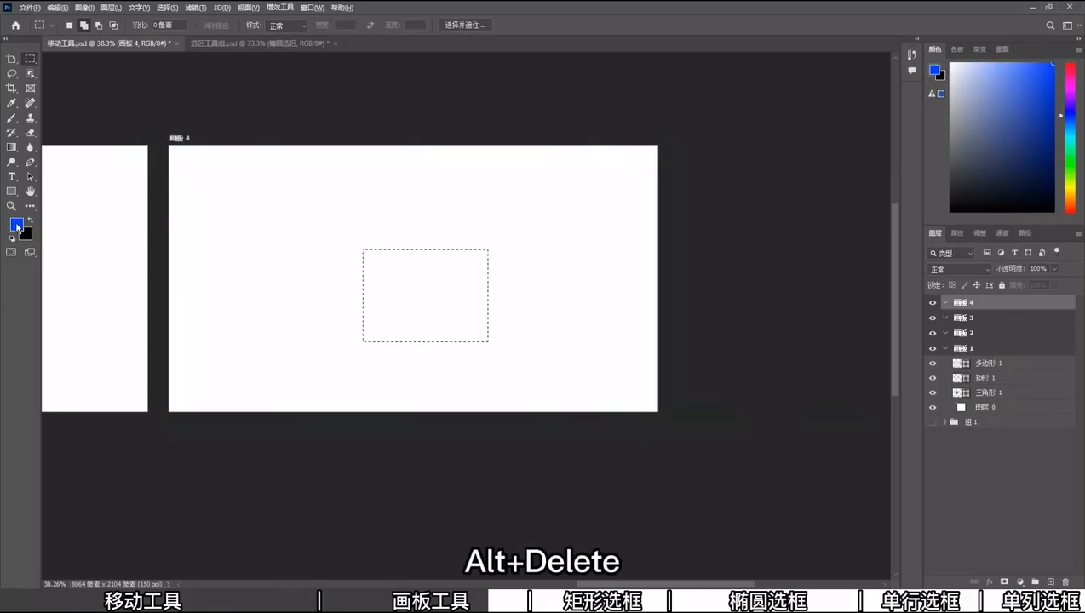
Step: Try to fill the selection directly on the artboard, and fill it with the blue foreground colour on a new layer instead
key("alt+Delete")
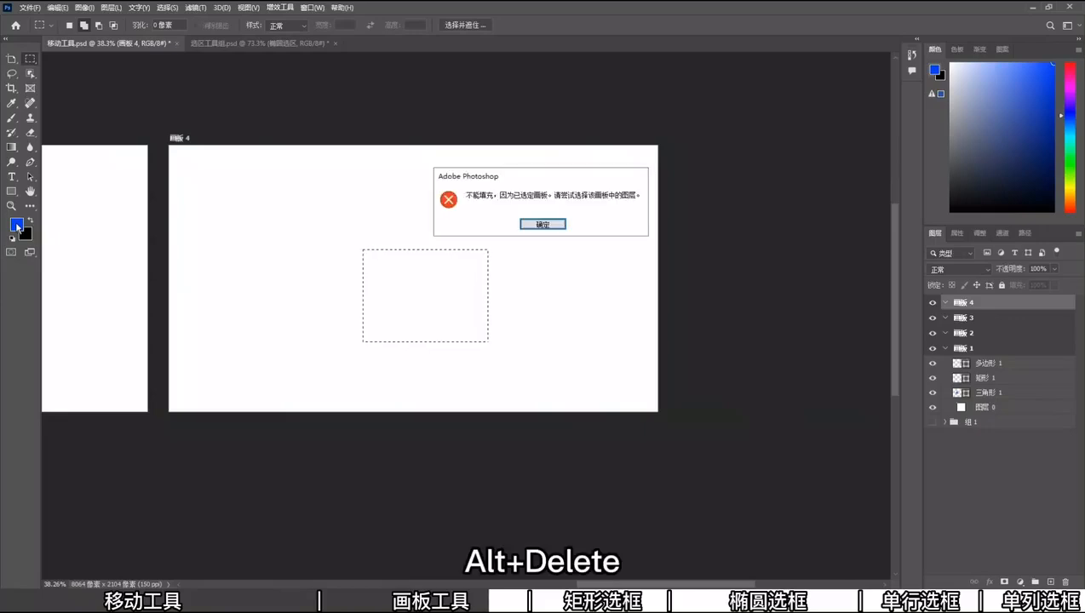
left_click(557, 226)
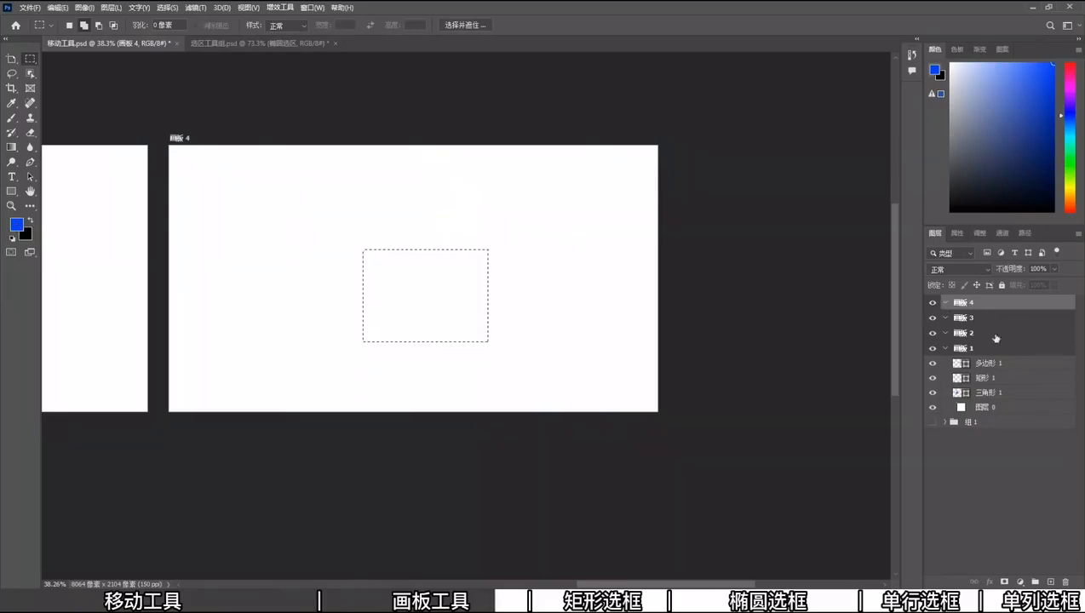
left_click(1051, 582)
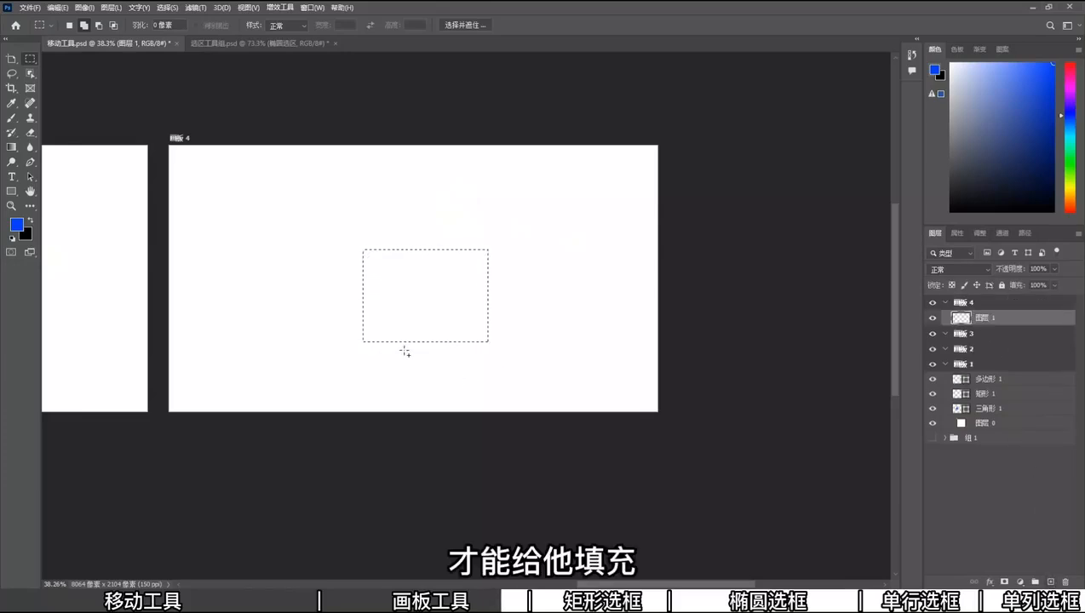
key("alt+Delete")
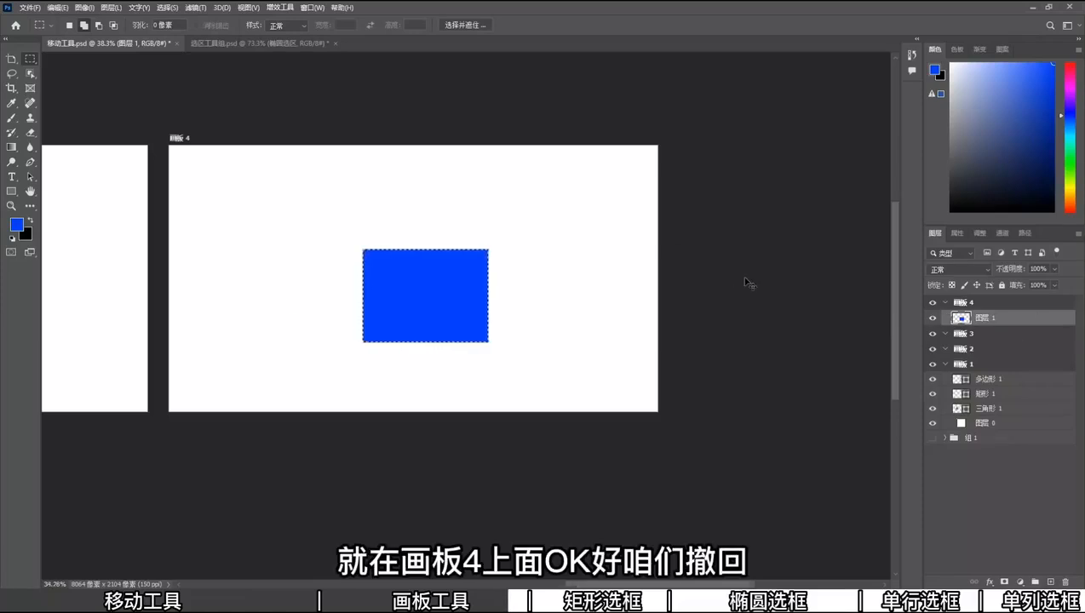
Step: Undo the blue fill, the new layer, the selection and the three added artboards
scroll(748, 281, "down", 12)
scroll(304, 332, "up", 3)
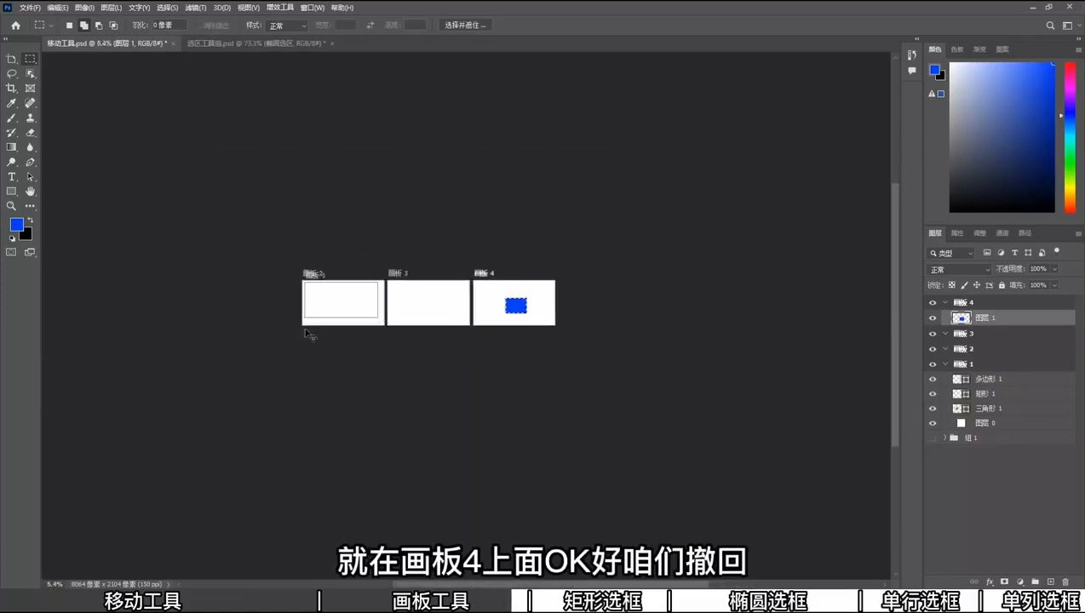
key("ctrl+z")
key("ctrl+z")
key("ctrl+z")
key("ctrl+z")
key("ctrl+z")
key("ctrl+z")
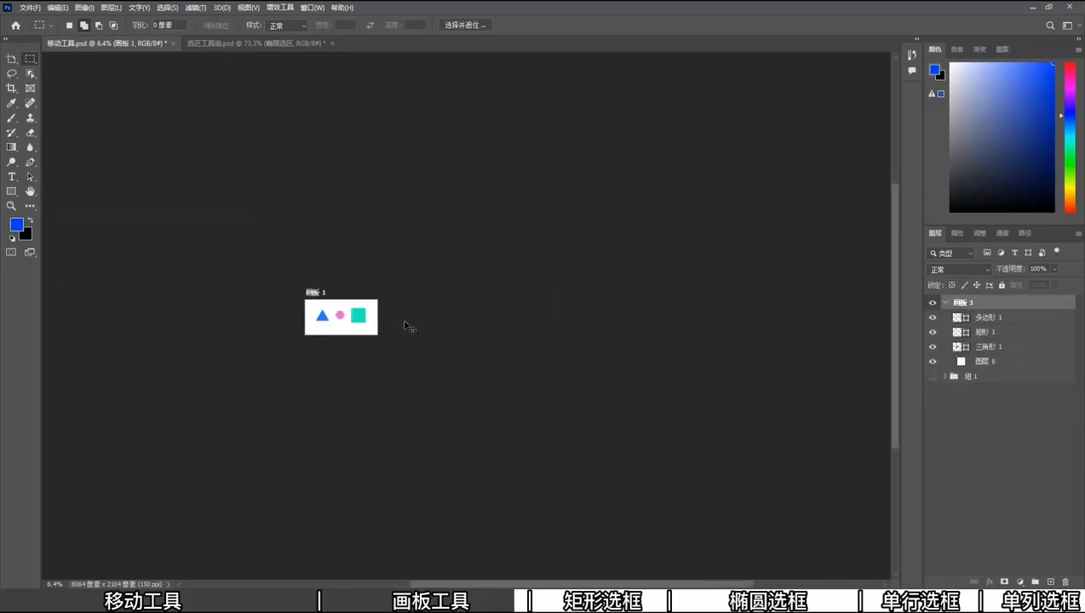
scroll(279, 322, "up", 8)
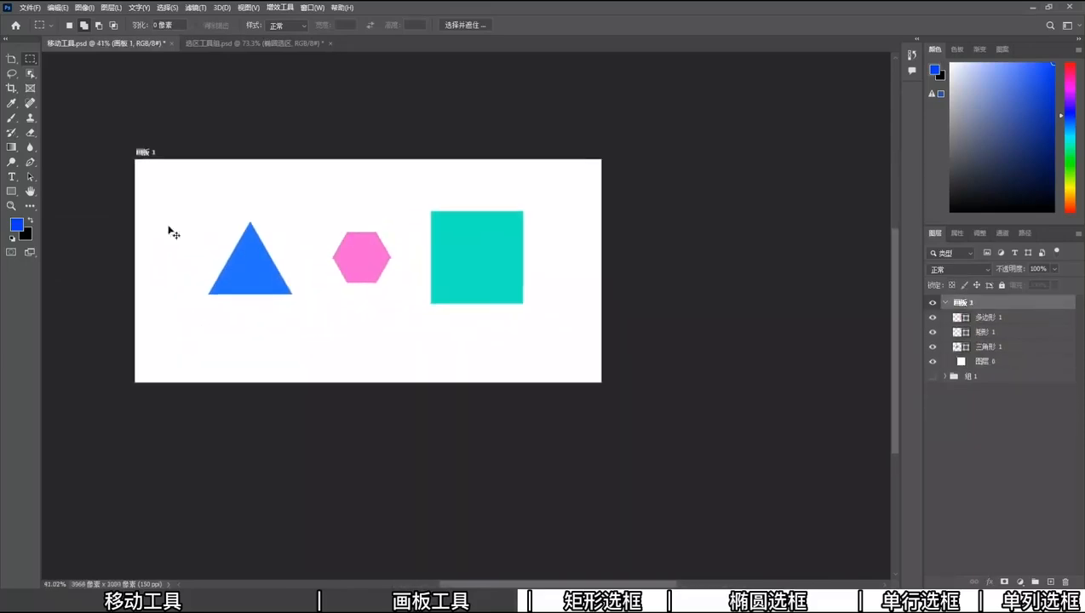
Step: Switch back to the Move tool and bring up the document 选区工具组.psd
scroll(173, 232, "up", 2)
left_click(11, 59)
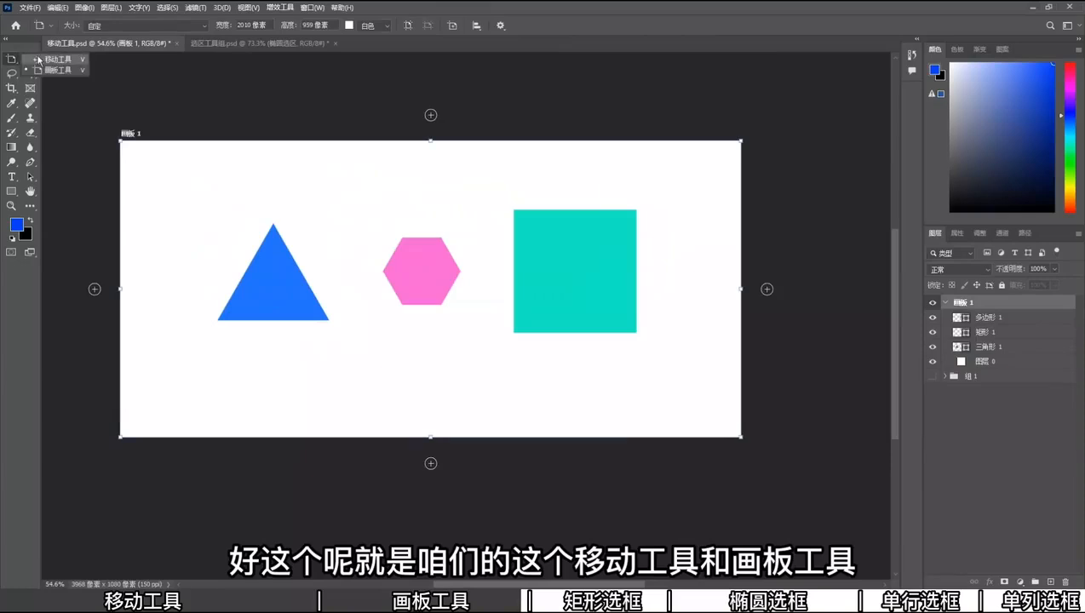
left_click(39, 60)
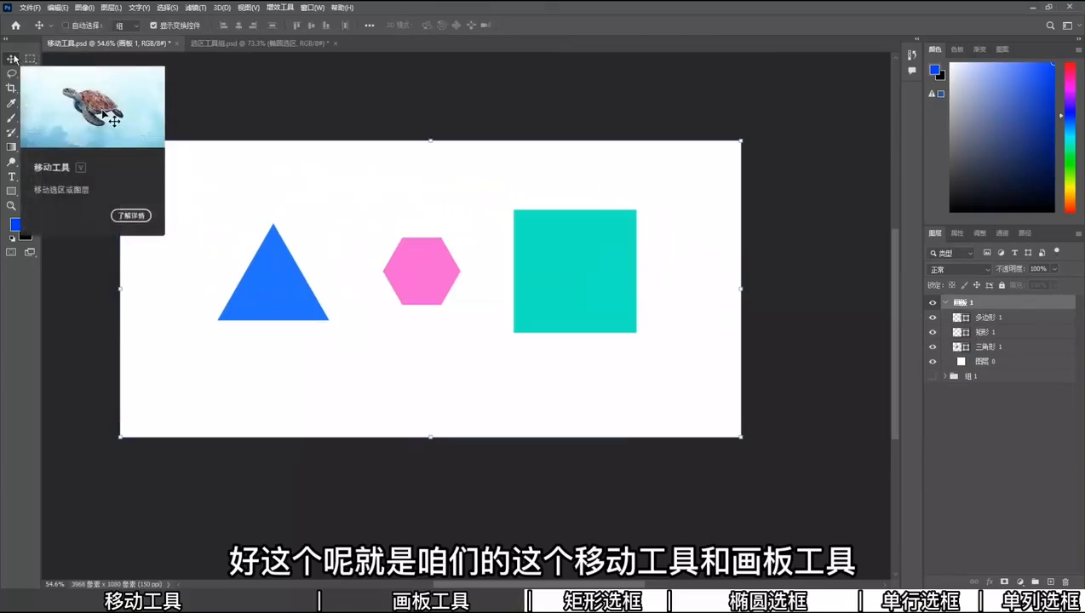
left_click(245, 46)
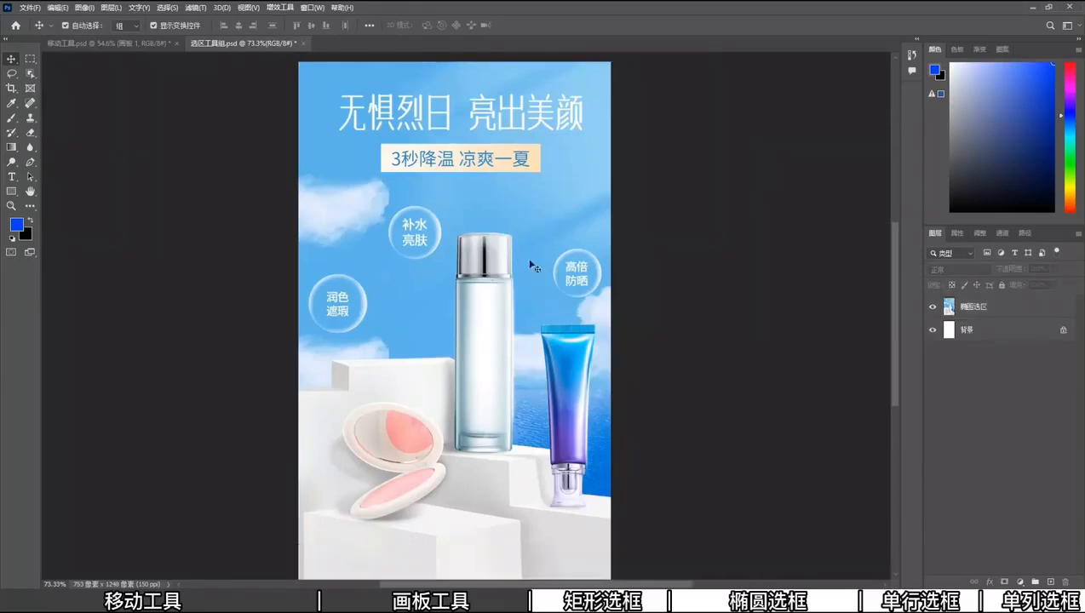
Step: Draw six overlapping rectangular marquee selections across the upper half of the poster, and deselect them all
left_click(30, 58)
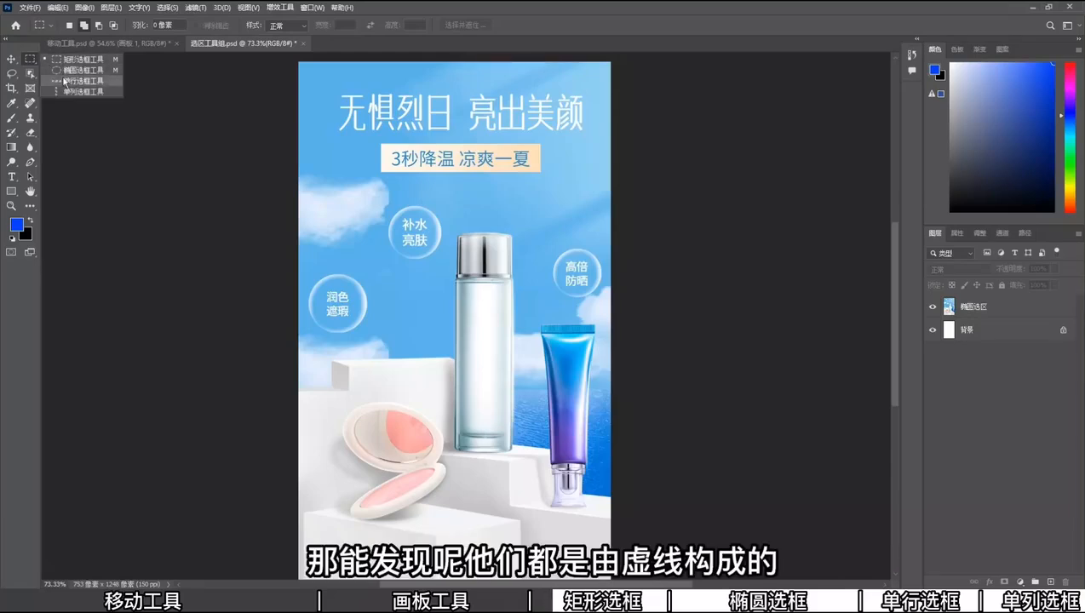
left_click(77, 59)
left_click_drag(351, 140, 510, 332)
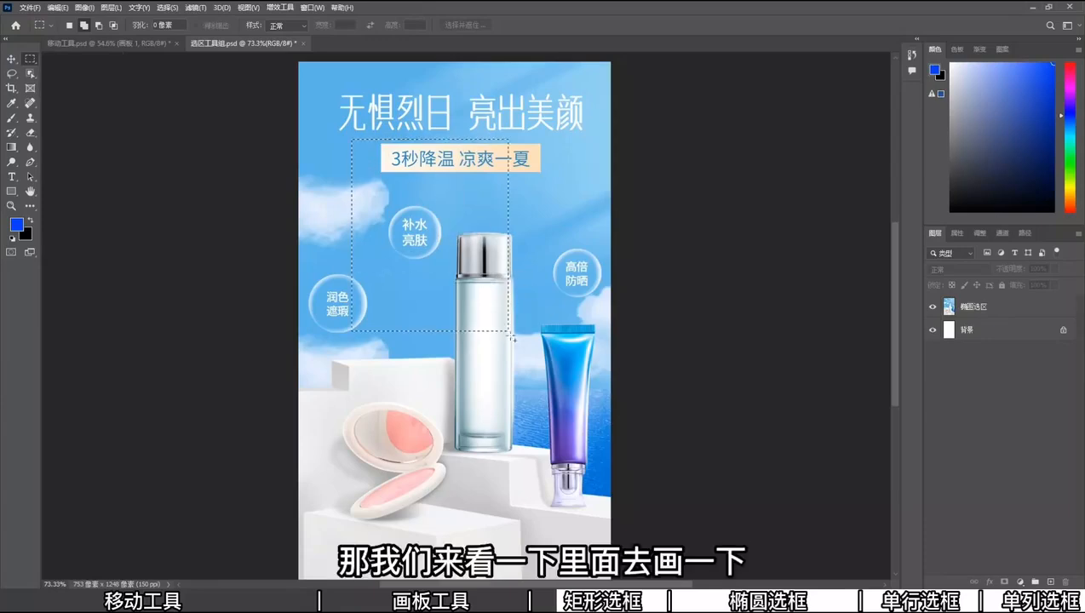
left_click_drag(319, 367, 420, 270)
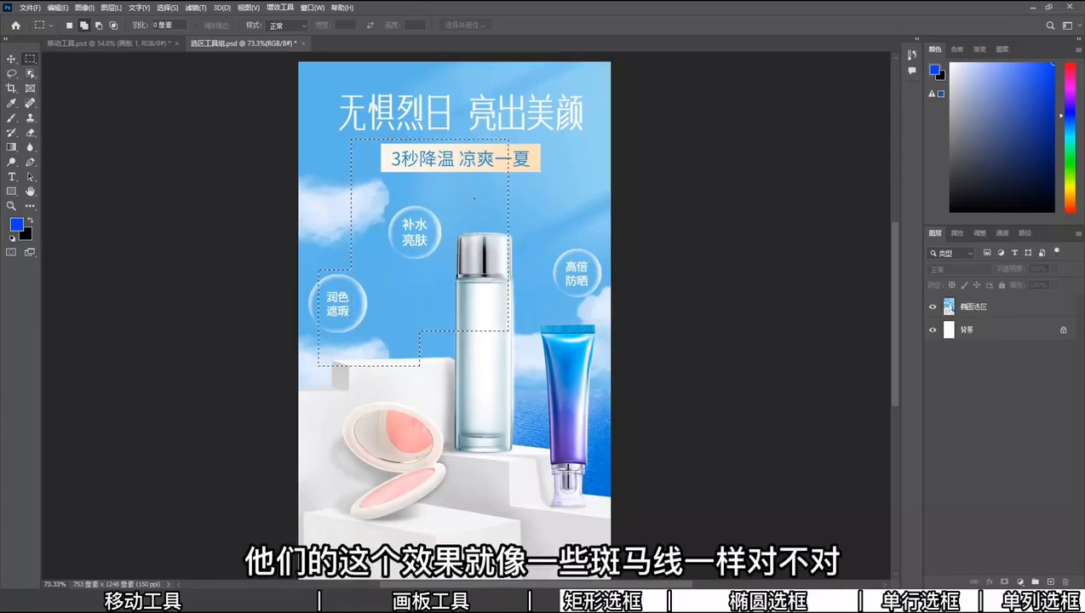
left_click_drag(477, 182, 558, 109)
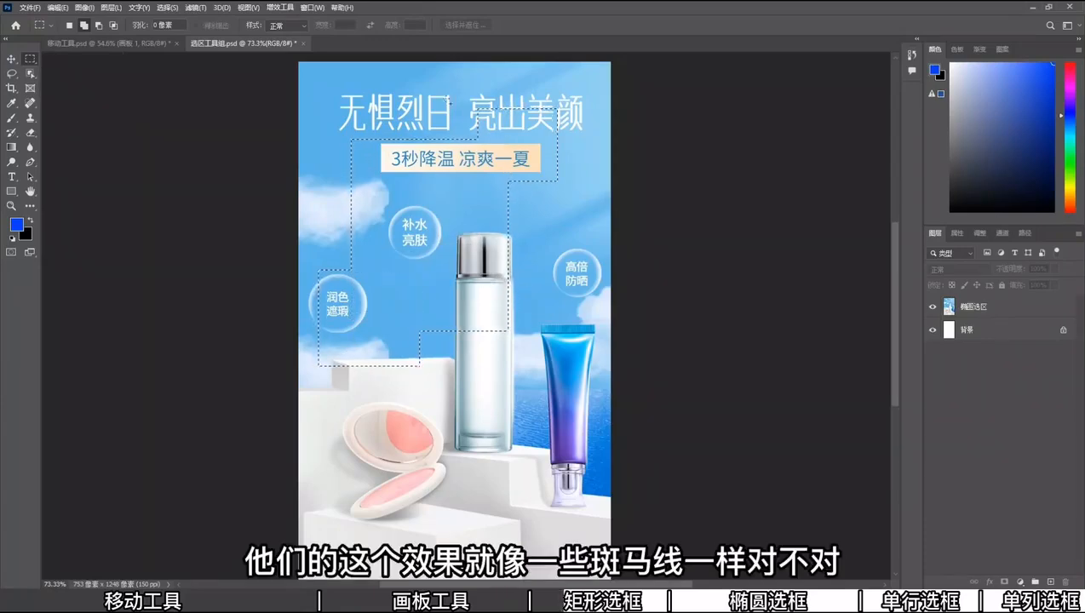
left_click_drag(446, 92, 493, 120)
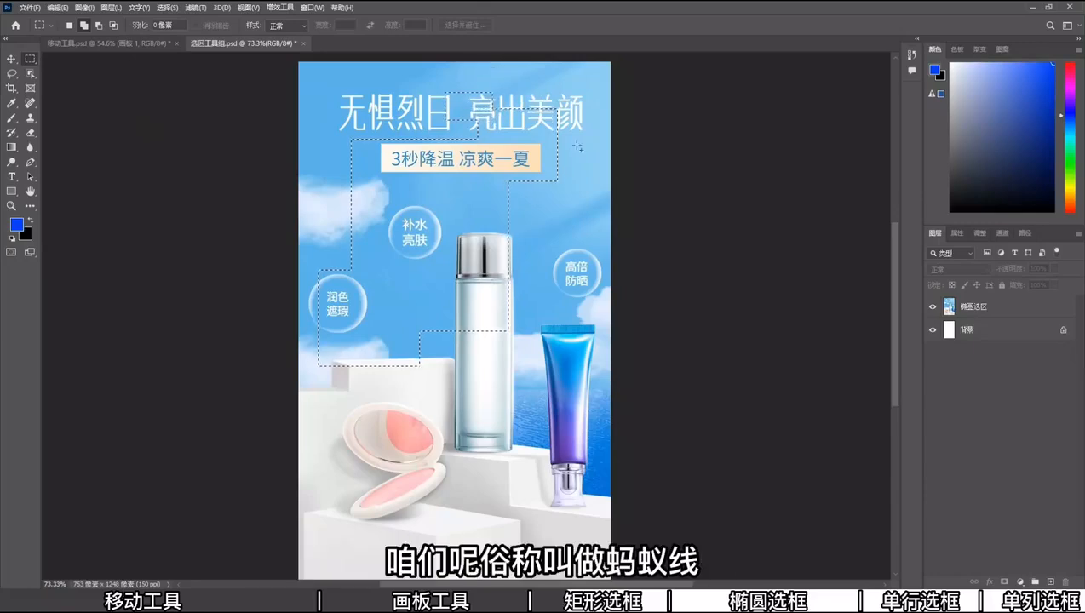
left_click_drag(579, 139, 424, 271)
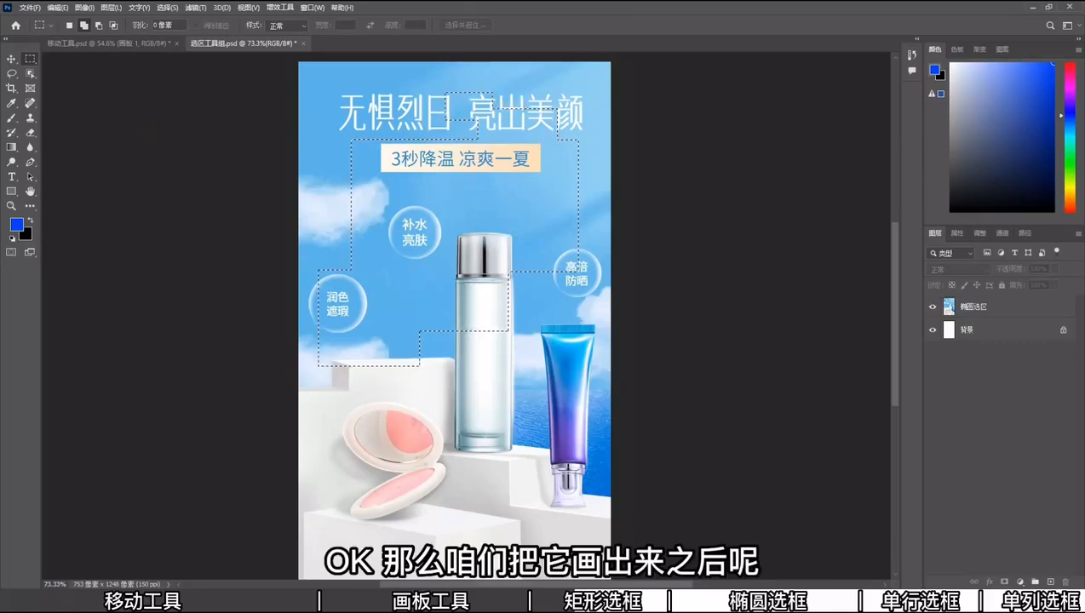
left_click_drag(340, 77, 497, 202)
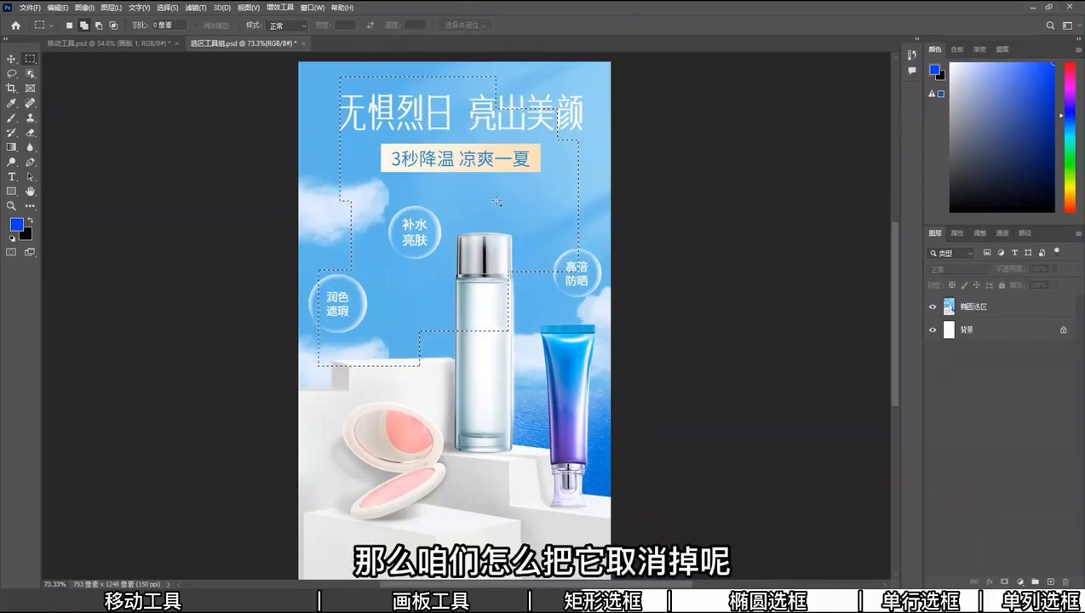
key("ctrl+d")
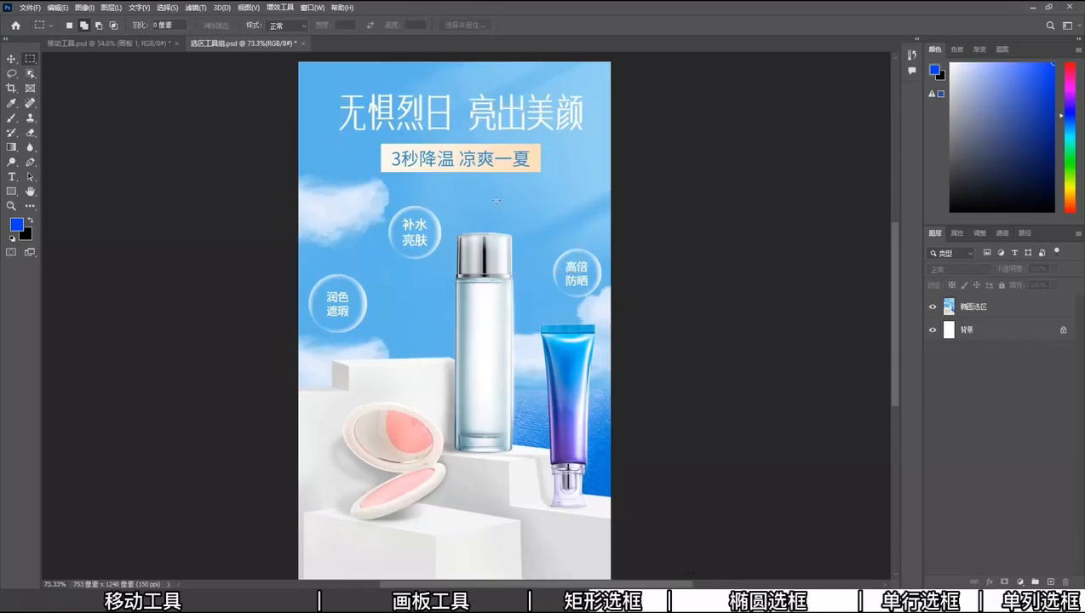
Step: Select the banner 3秒降温 凉爽一夏 with a rectangular marquee and copy it from the layer 椭圆选区 to a new layer
scroll(484, 175, "up", 5)
scroll(496, 167, "up", 2)
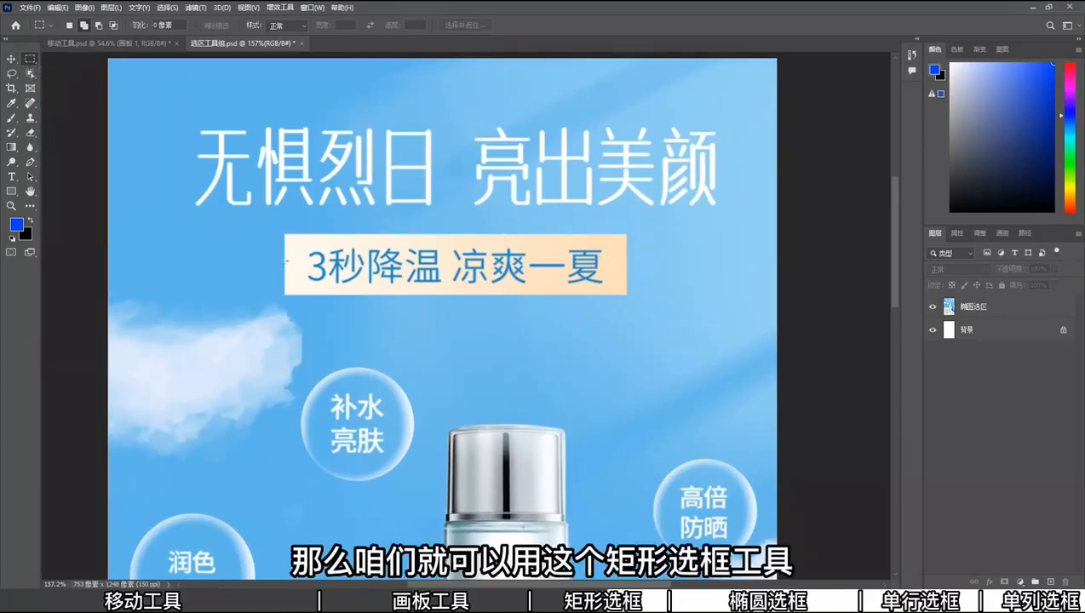
scroll(341, 264, "up", 5)
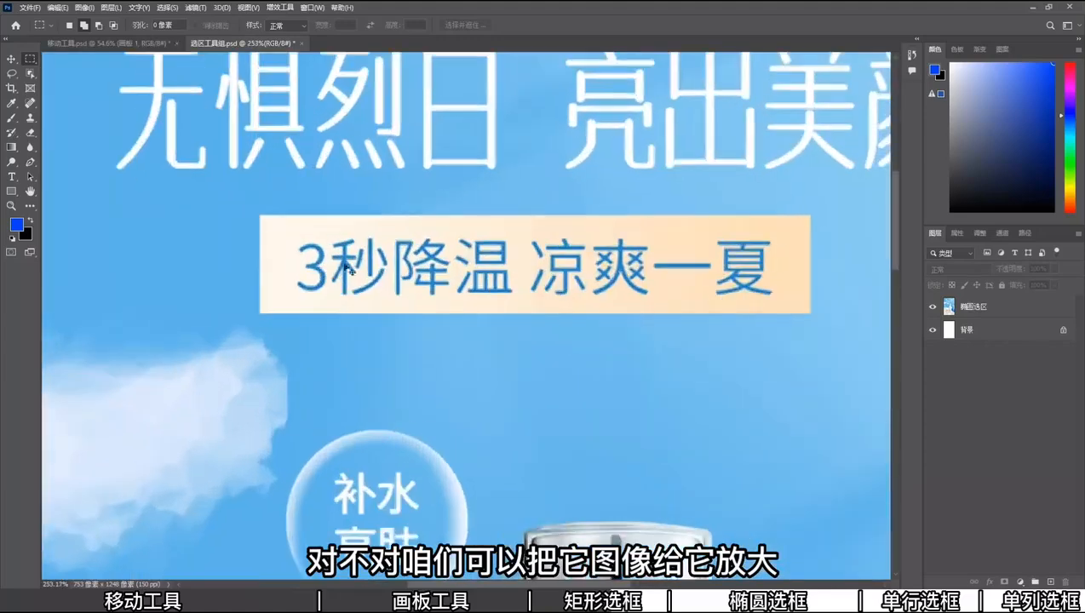
scroll(726, 242, "down", 1)
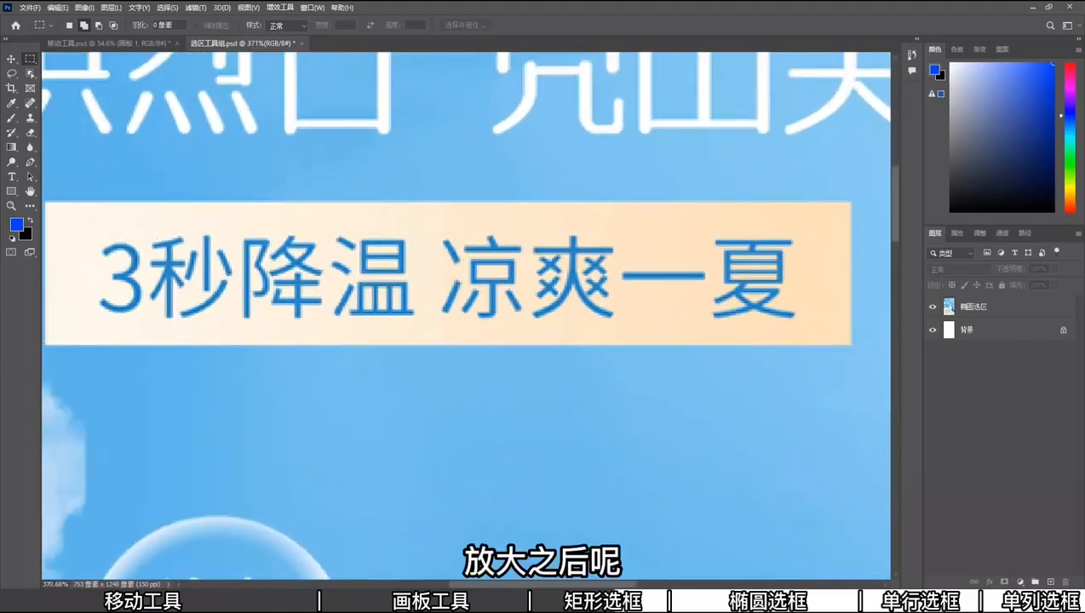
left_click_drag(44, 202, 848, 348)
scroll(555, 308, "down", 5)
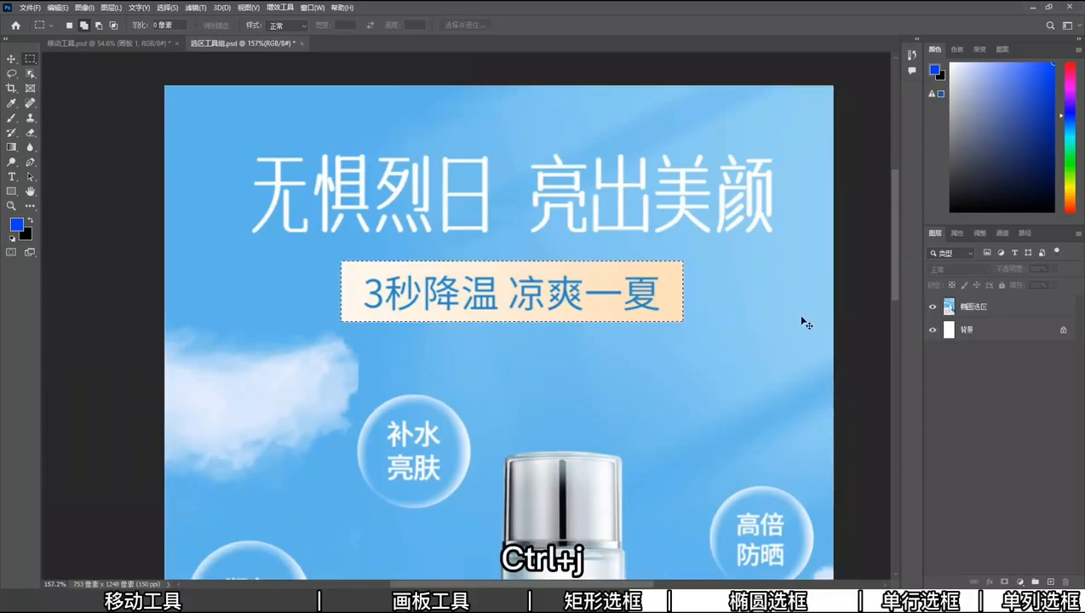
key("ctrl+j")
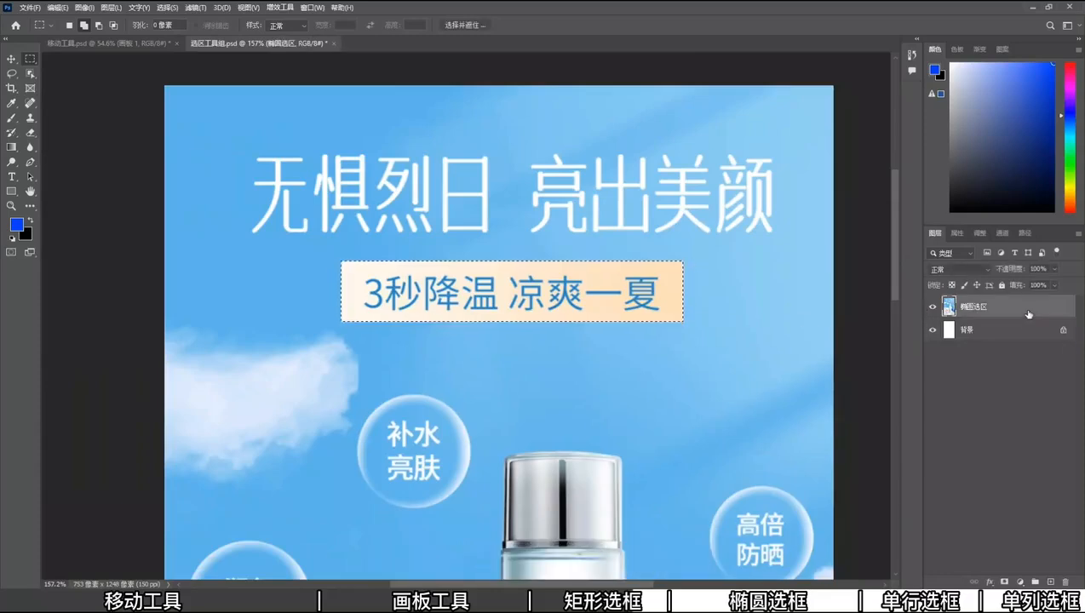
Step: Hide the layer 椭圆选区 to inspect the copied banner on its own, and show the layer again
left_click(933, 330)
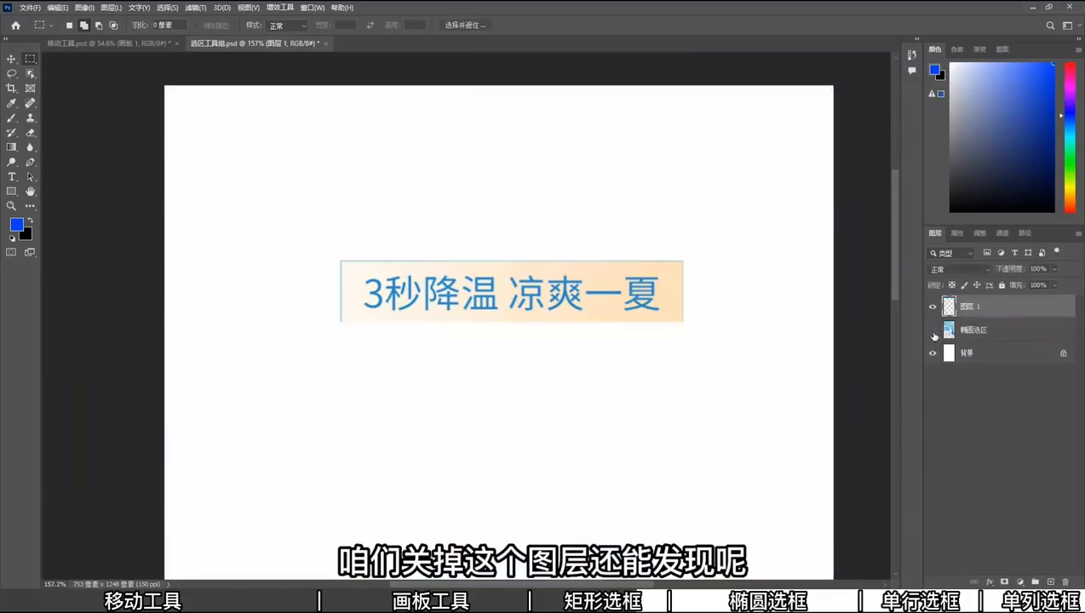
scroll(307, 140, "down", 5)
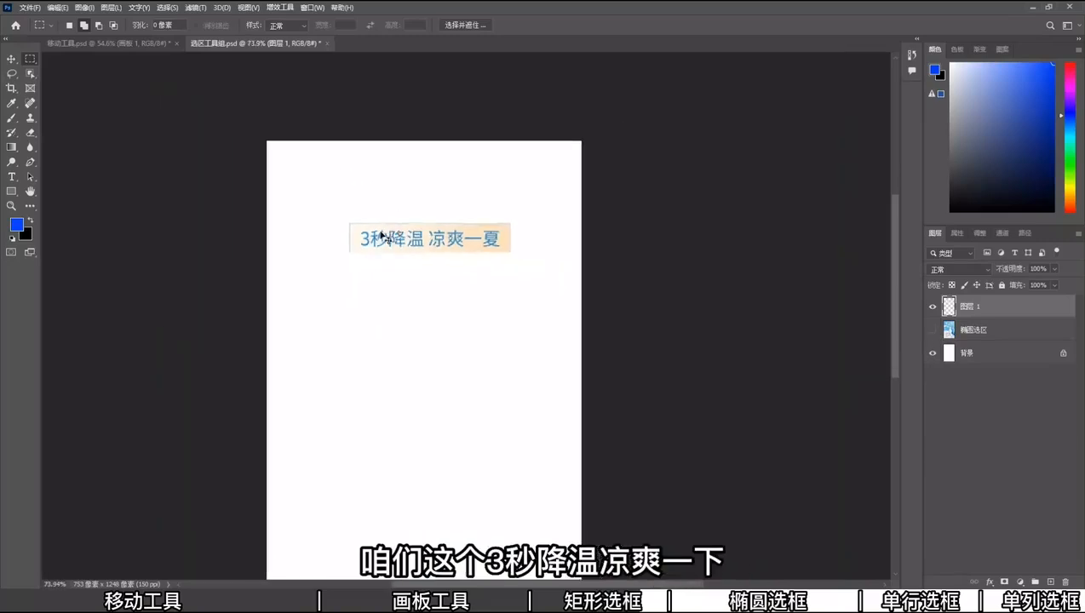
scroll(375, 238, "up", 3)
scroll(311, 230, "up", 4)
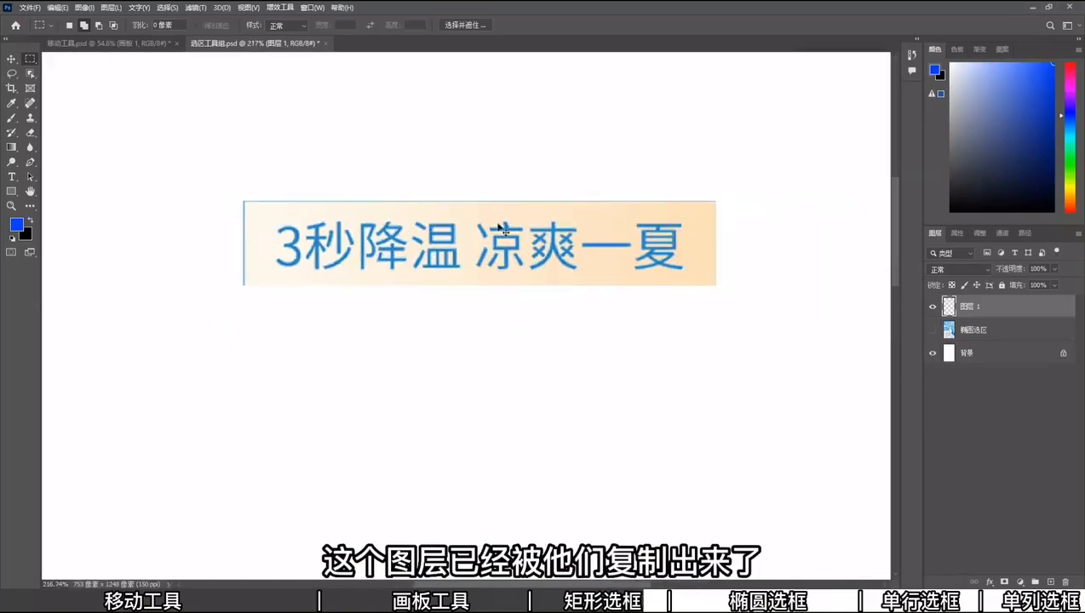
left_click(933, 330)
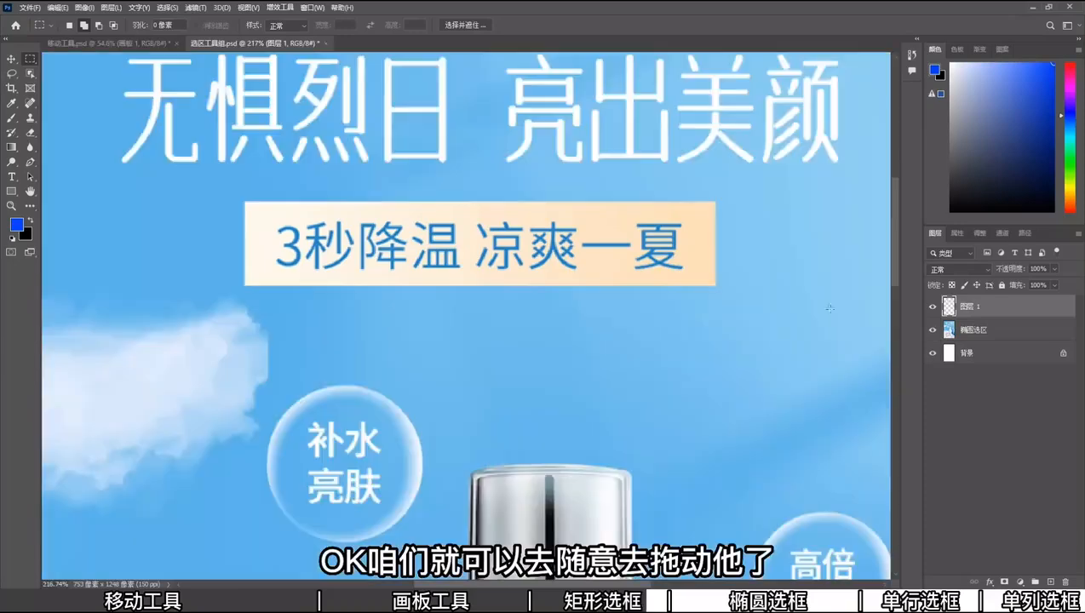
Step: Move the copied banner 3秒降温 凉爽一夏 with the Move tool so it sits above the original, overlapping the headline
left_click(11, 58)
left_click_drag(542, 251, 516, 354)
scroll(634, 304, "down", 4)
left_click_drag(624, 335, 605, 238)
scroll(648, 328, "down", 4)
scroll(604, 238, "down", 1)
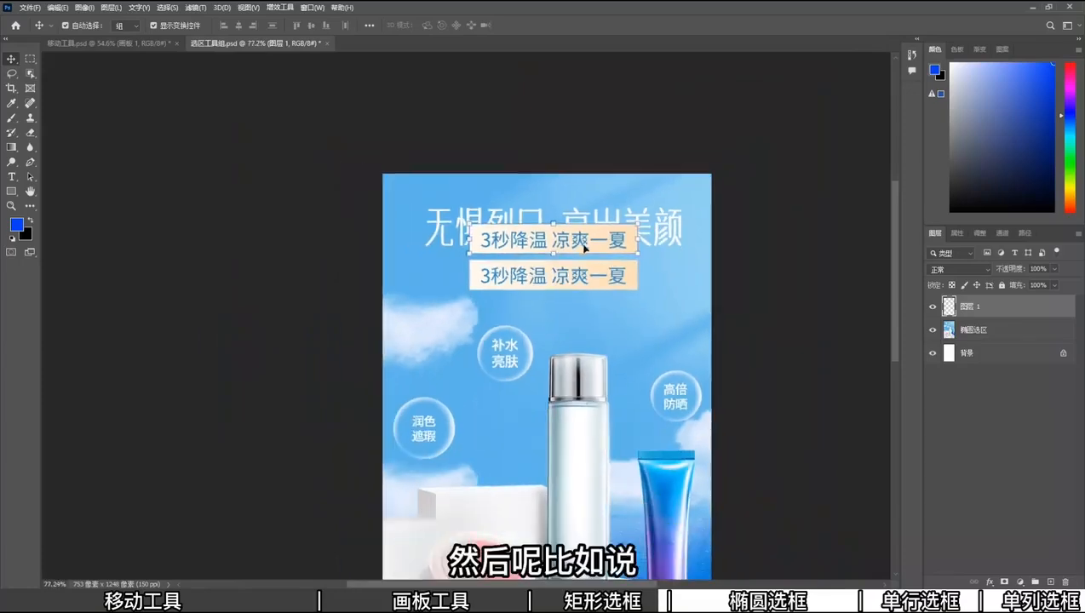
Step: Select the 补水亮肤 bubble on the layer 椭圆选区 with an elliptical marquee and copy it to a new layer
scroll(517, 380, "up", 4)
scroll(518, 380, "up", 5)
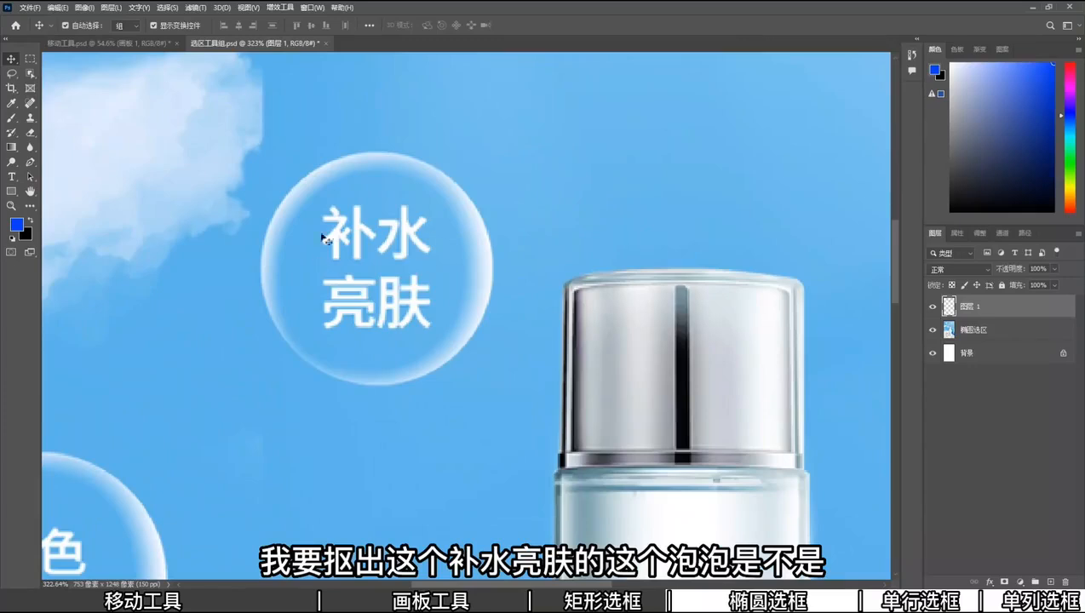
left_click(966, 331)
left_click(30, 59)
left_click(67, 58)
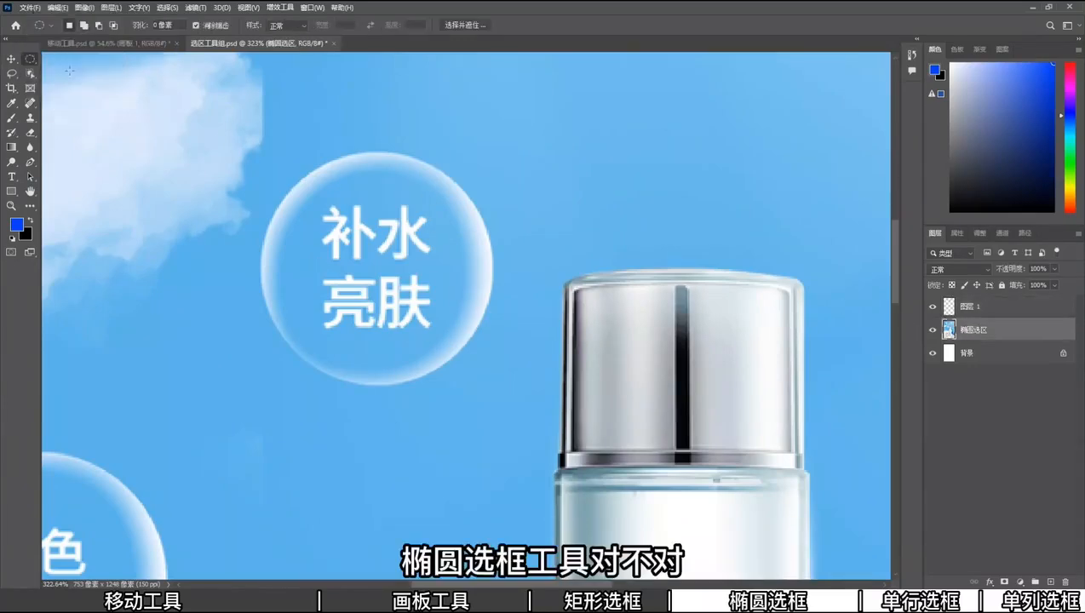
left_click_drag(278, 182, 492, 401)
mouse_move(440, 297)
left_mouse_down()
mouse_move(432, 213)
mouse_move(433, 278)
left_mouse_up()
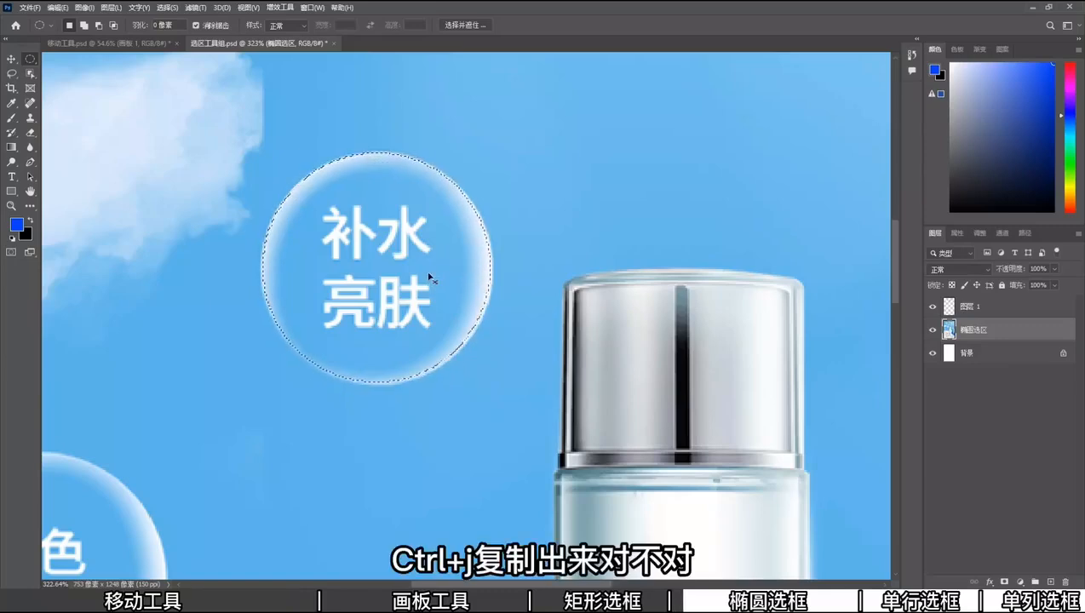
key("ctrl+j")
Step: Move the copied 补水亮肤 bubble up and to the right of the bottle cap, and deselect all layers
key("v")
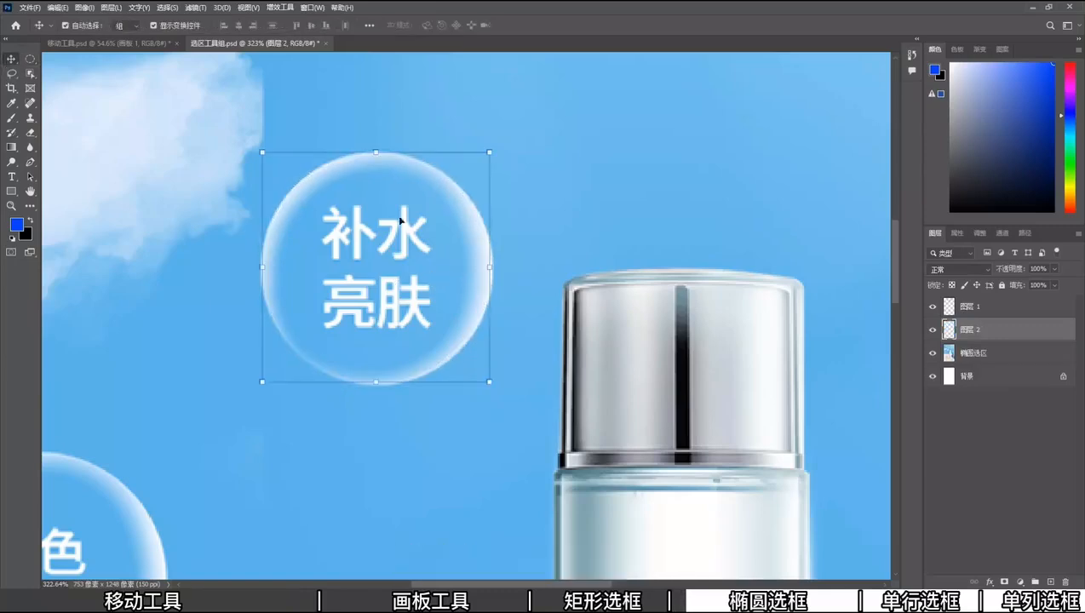
scroll(383, 308, "down", 5)
left_click_drag(363, 275, 539, 230)
left_click(640, 249)
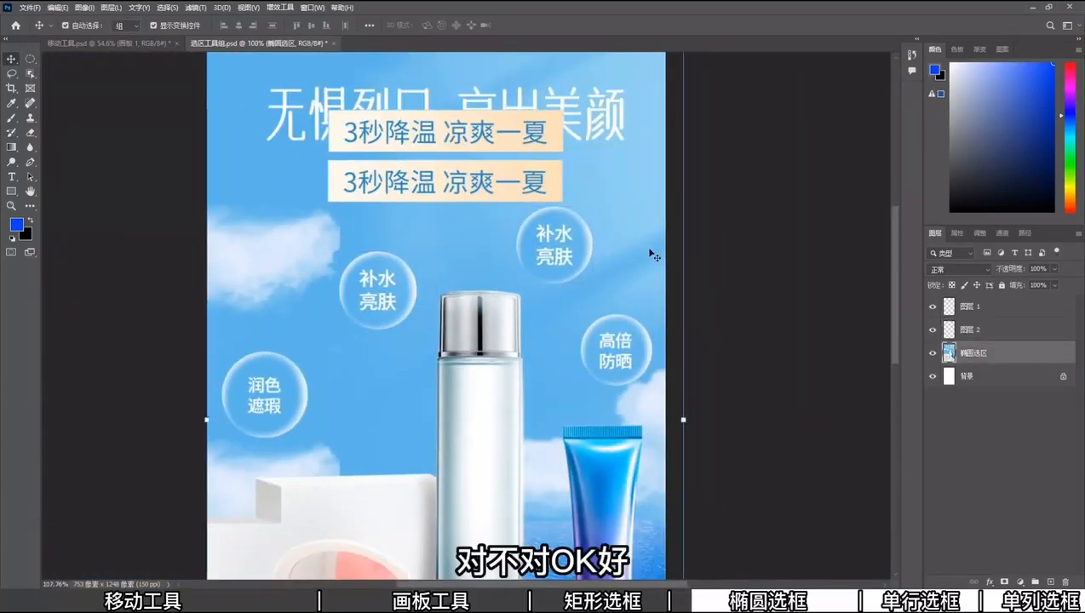
left_click(718, 315)
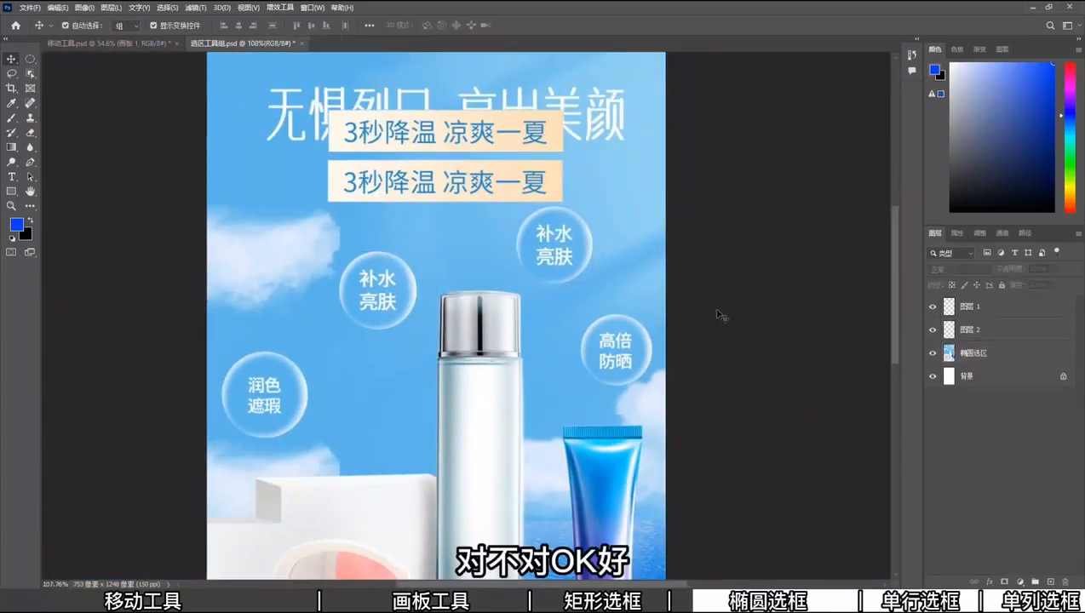
Step: Delete the layers 图层 1 and 图层 2 that hold the copied banner and bubble
left_click(31, 59)
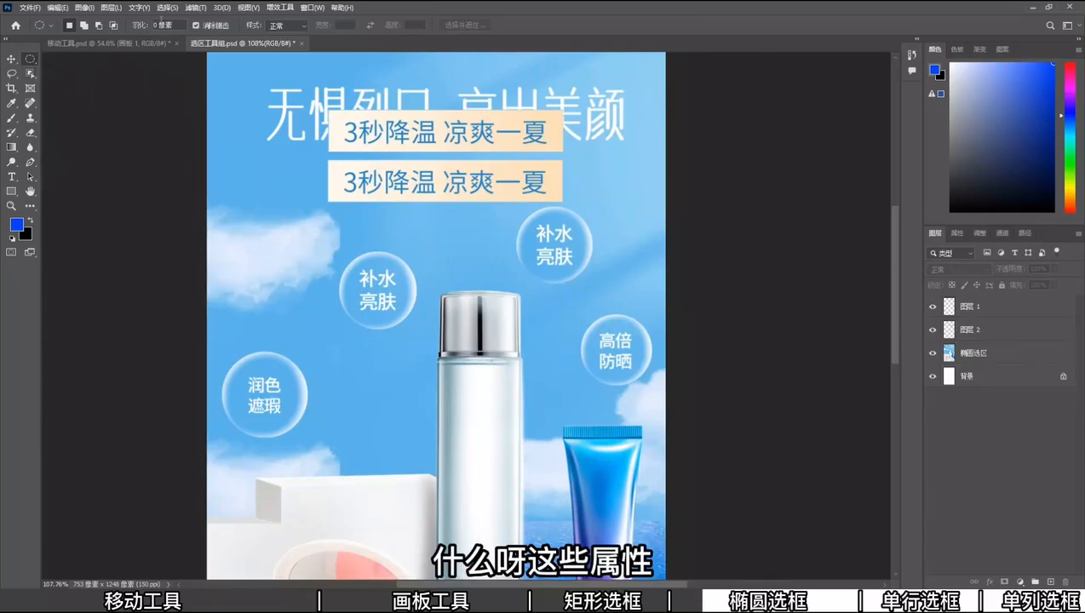
left_click(967, 307)
key("Delete")
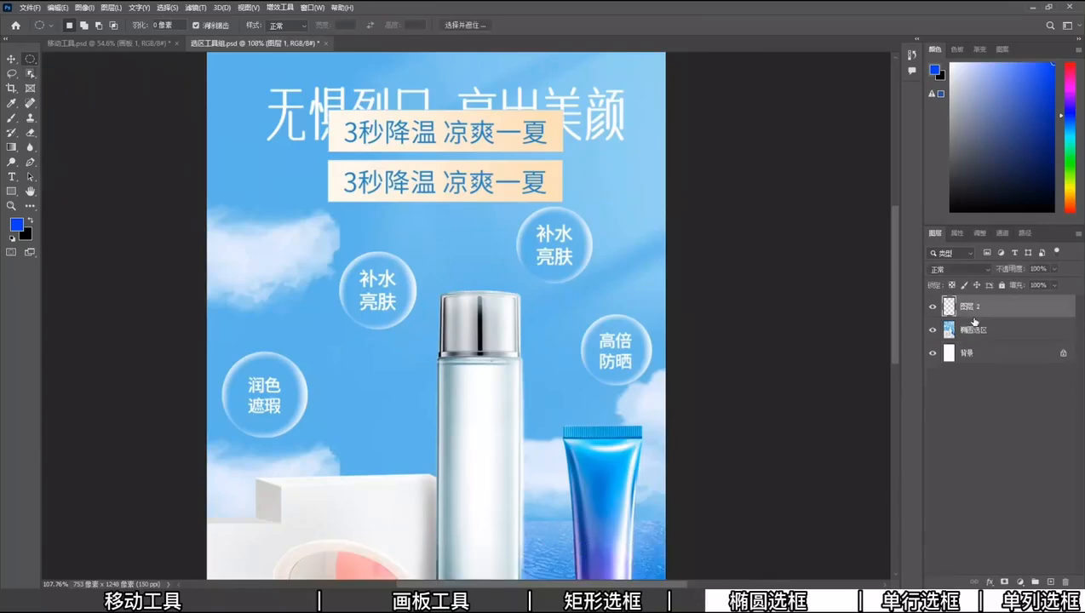
key("Delete")
Step: Compare the options of the rectangular, elliptical, single-row and single-column marquee tools, ending with the Rectangular Marquee tool
right_click(29, 61)
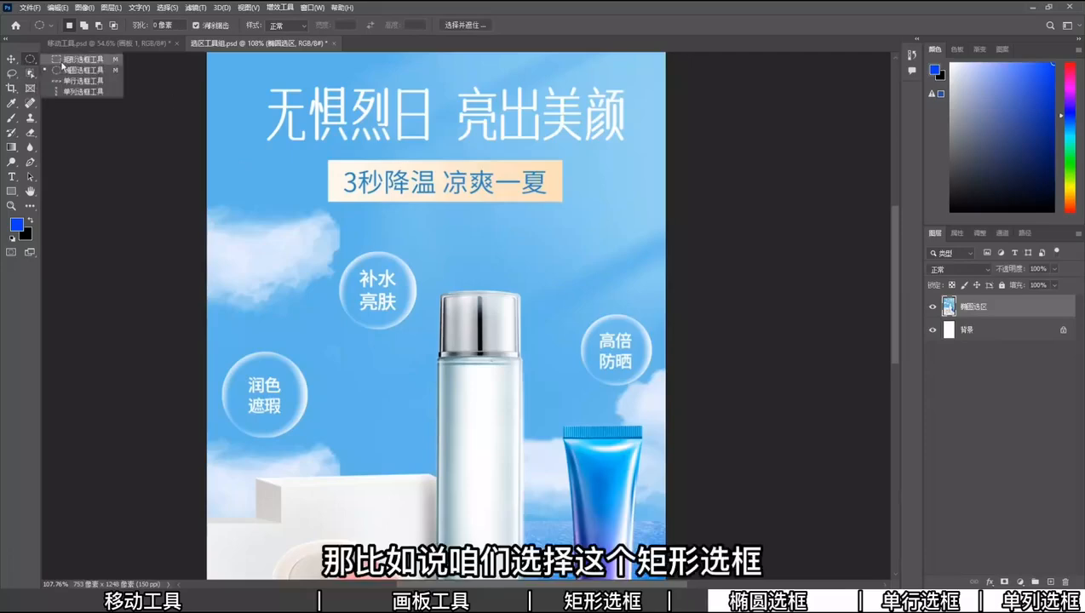
left_click(68, 60)
scroll(495, 238, "up", 3)
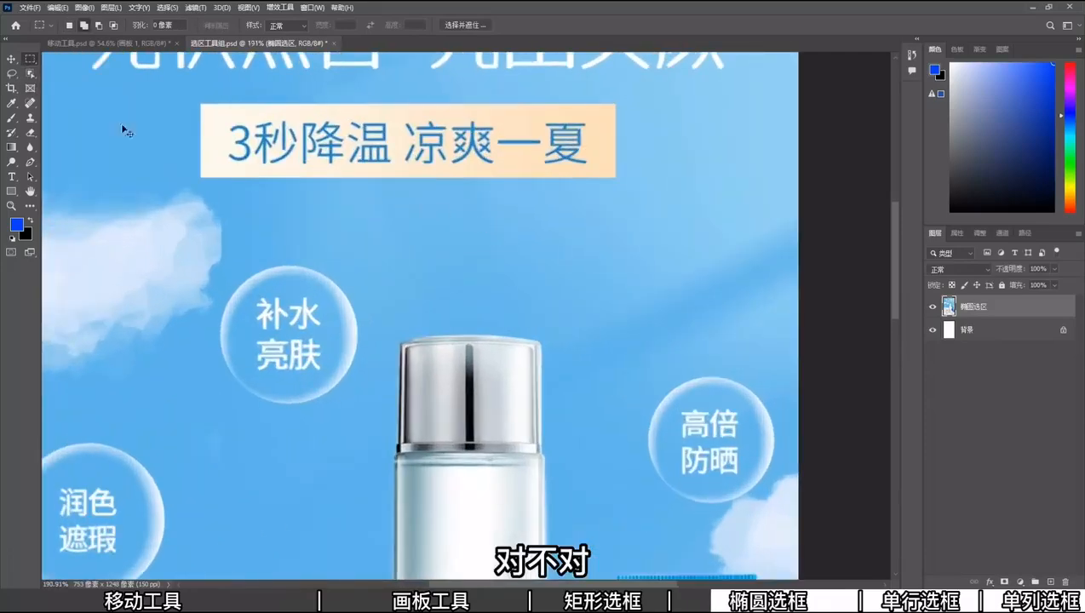
right_click(31, 61)
left_click(48, 72)
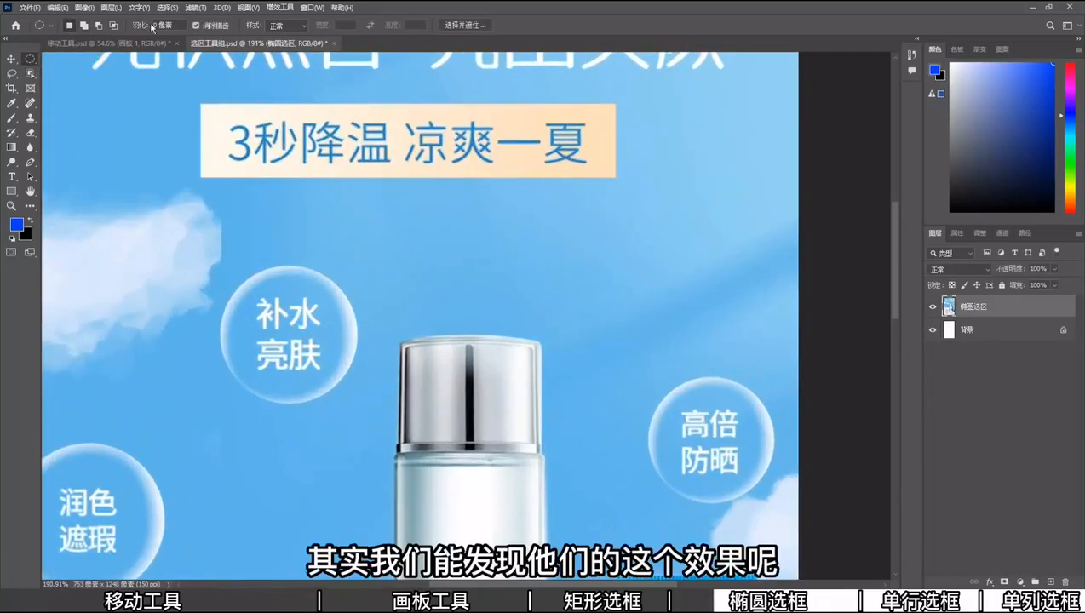
right_click(29, 60)
left_click(71, 83)
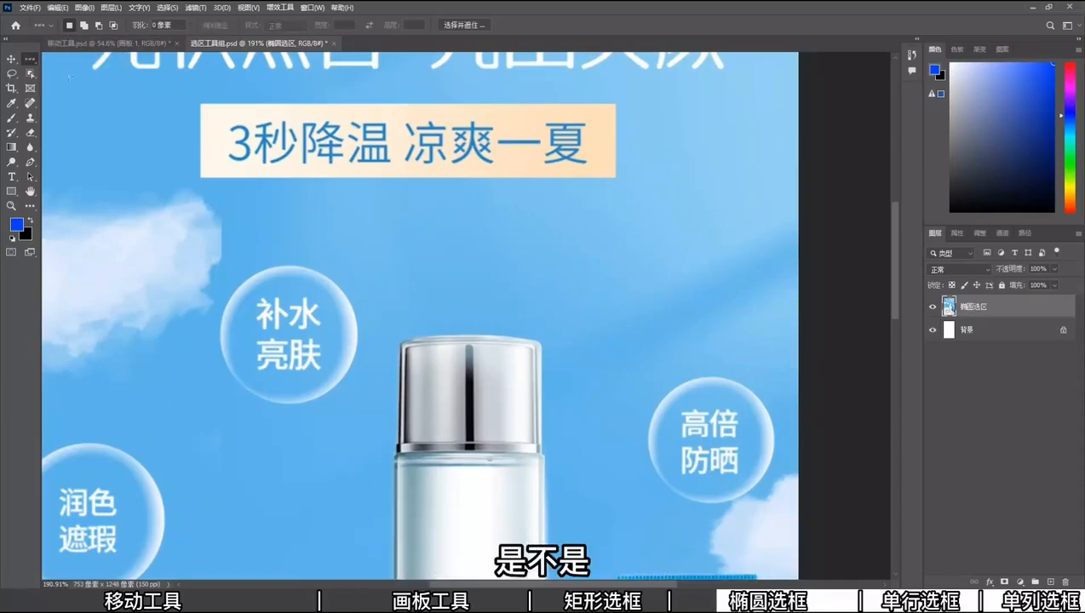
right_click(28, 61)
left_click(72, 94)
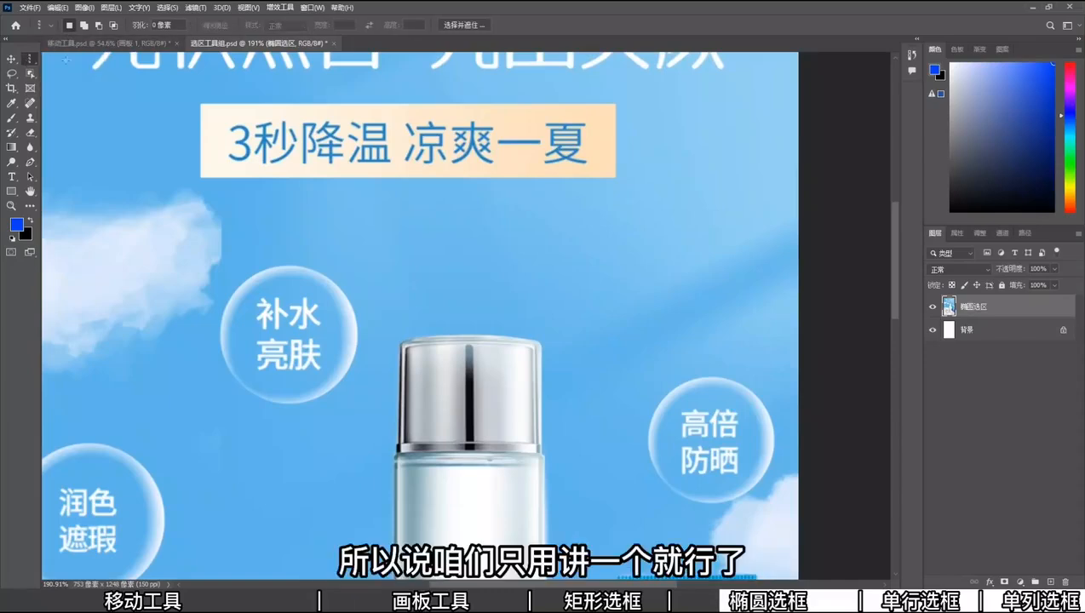
right_click(30, 59)
left_click(62, 62)
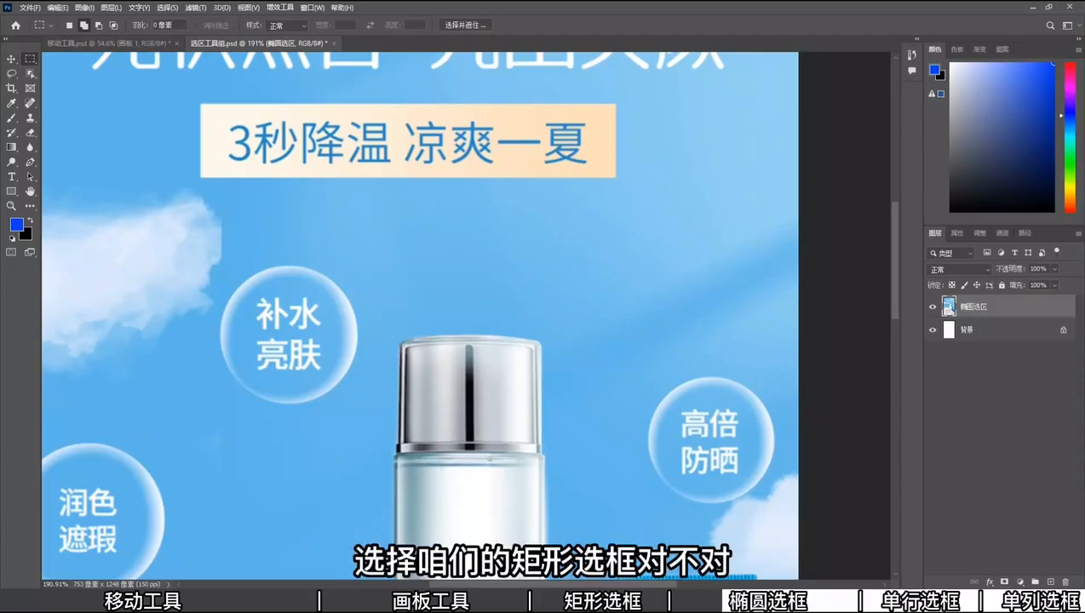
Step: Draw five rectangular selections in new-selection mode around the banner, bubbles and bottle, each replacing the previous one
left_click_drag(222, 157, 610, 401)
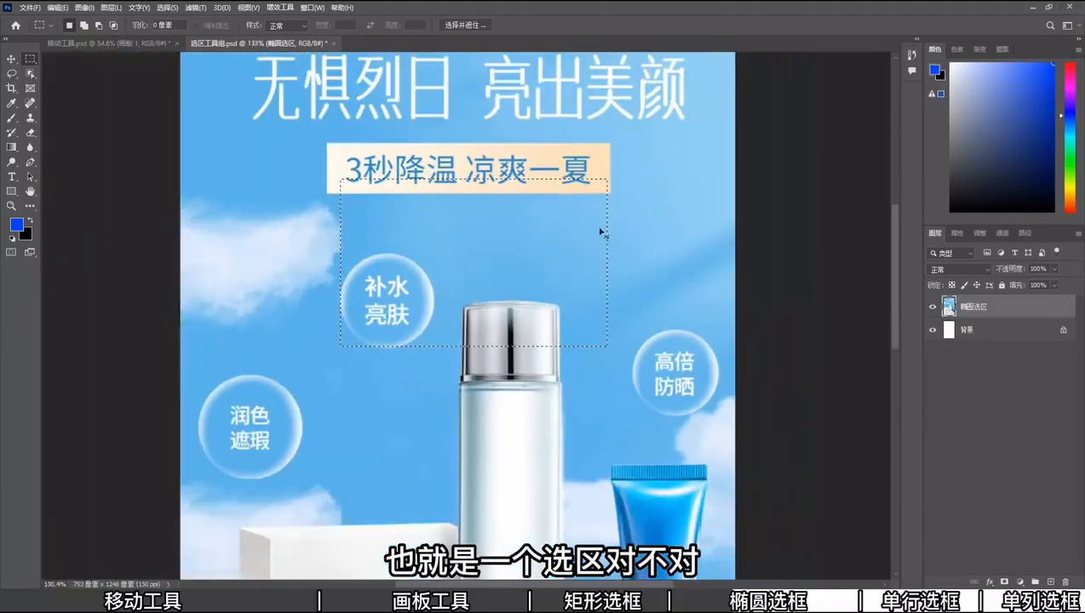
scroll(600, 230, "down", 3)
left_click_drag(274, 311, 520, 508)
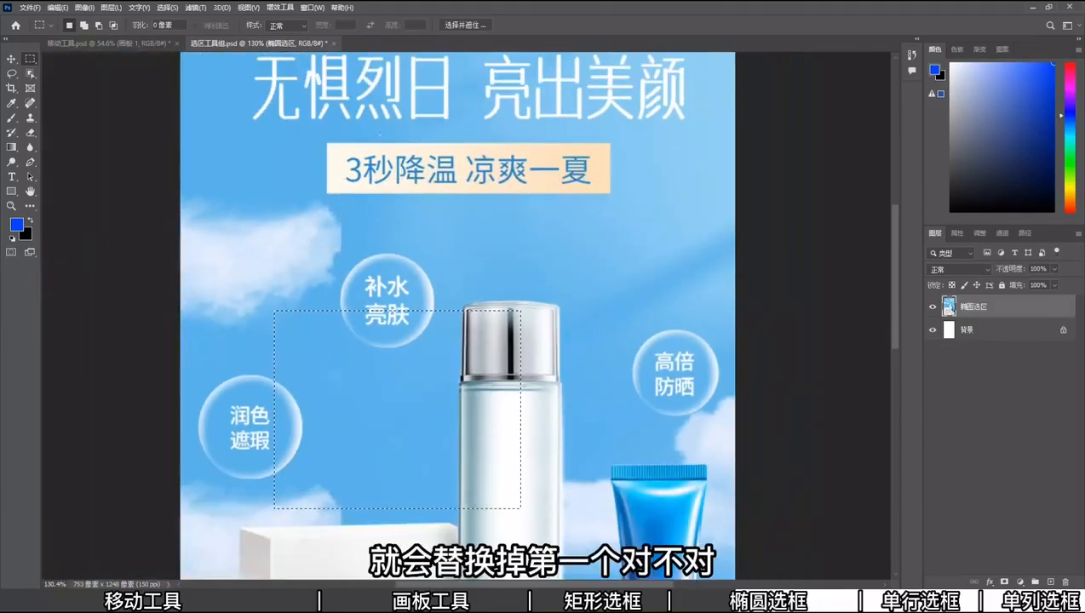
left_click_drag(320, 132, 622, 321)
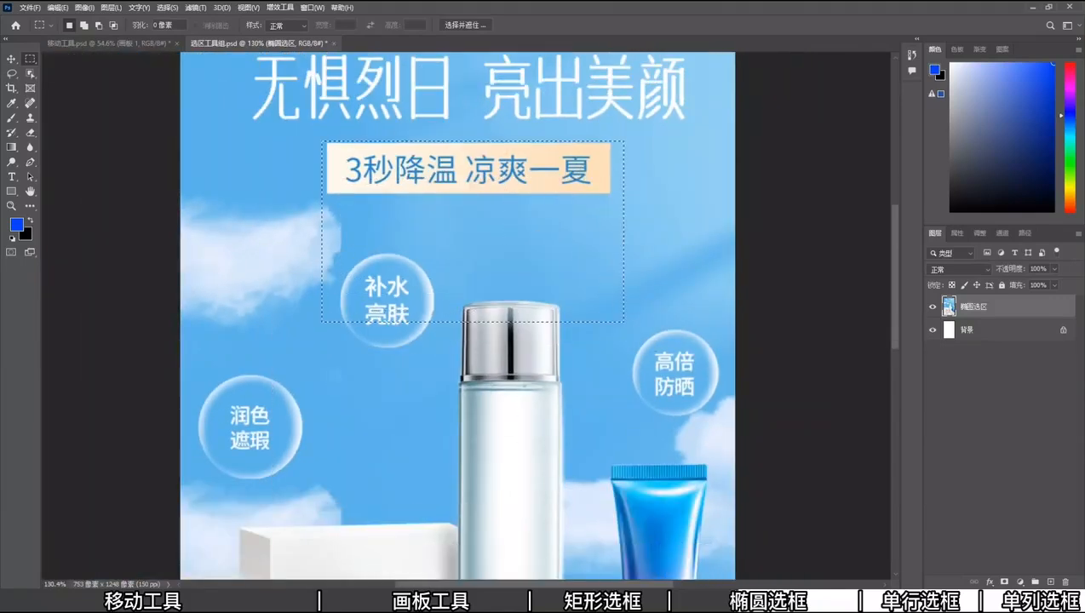
left_click_drag(250, 245, 520, 464)
left_click_drag(339, 158, 649, 342)
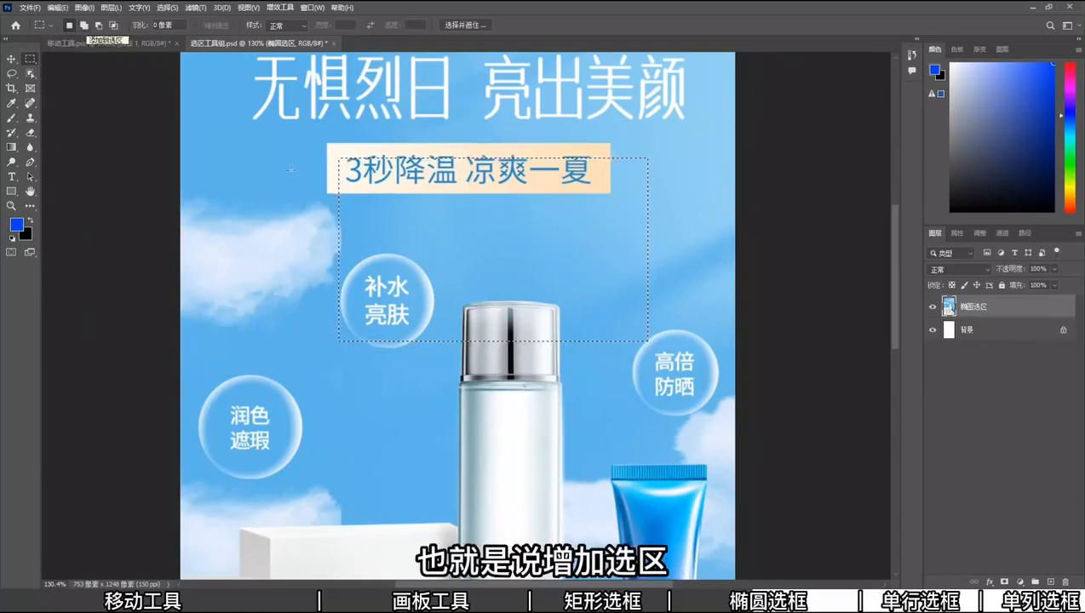
Step: Build one combined selection in add-to-selection mode from six overlapping rectangles across the headline, banner, bubbles and bottle cap
left_click_drag(256, 428, 447, 273)
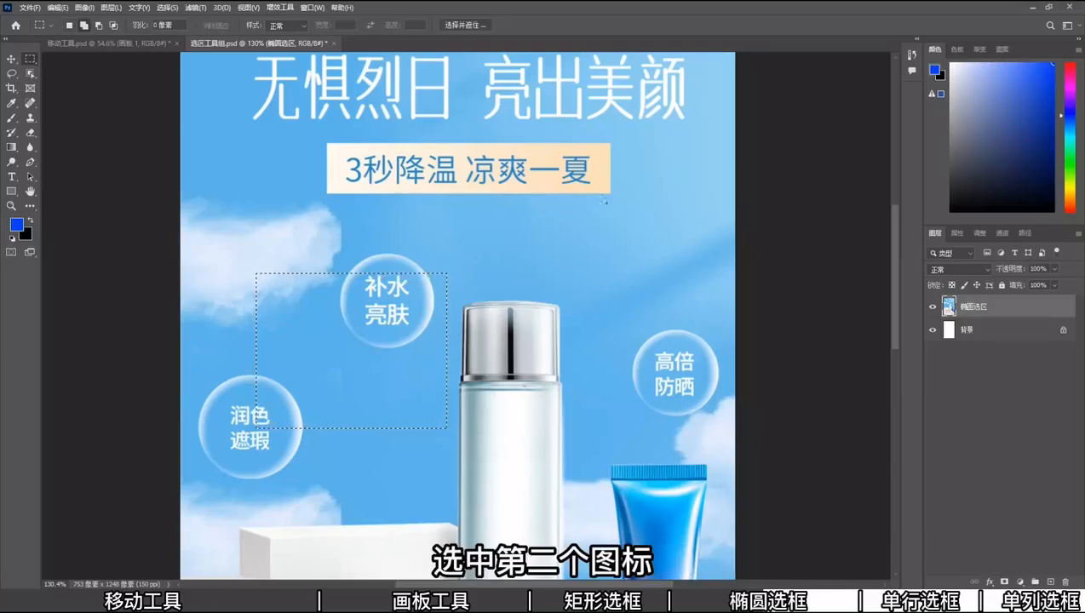
left_click_drag(617, 195, 353, 324)
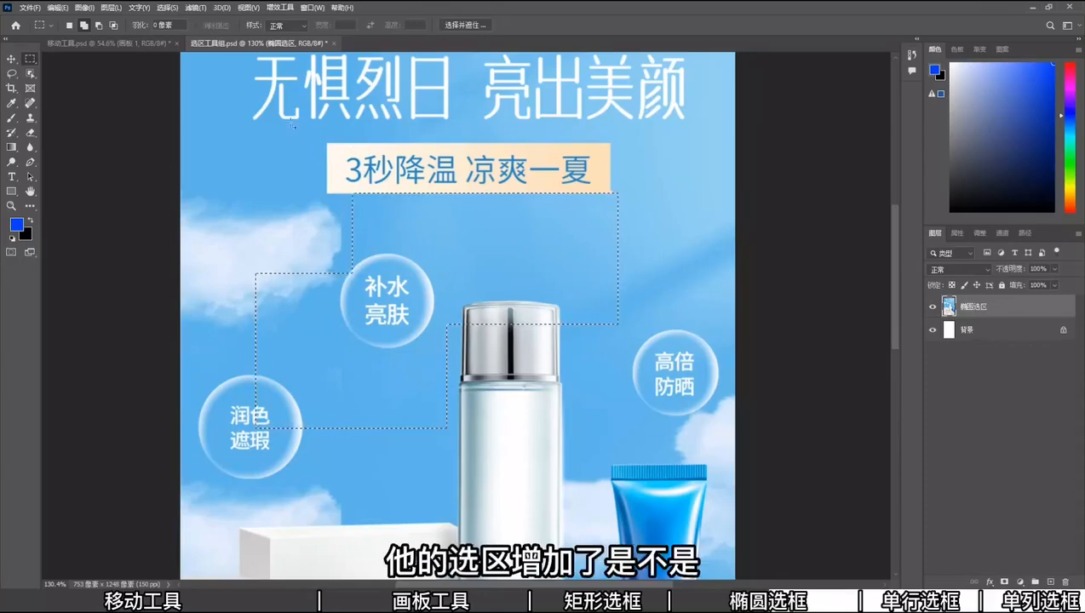
left_click_drag(254, 106, 449, 343)
left_click_drag(676, 234, 435, 480)
left_click_drag(688, 106, 425, 290)
left_click_drag(365, 71, 575, 181)
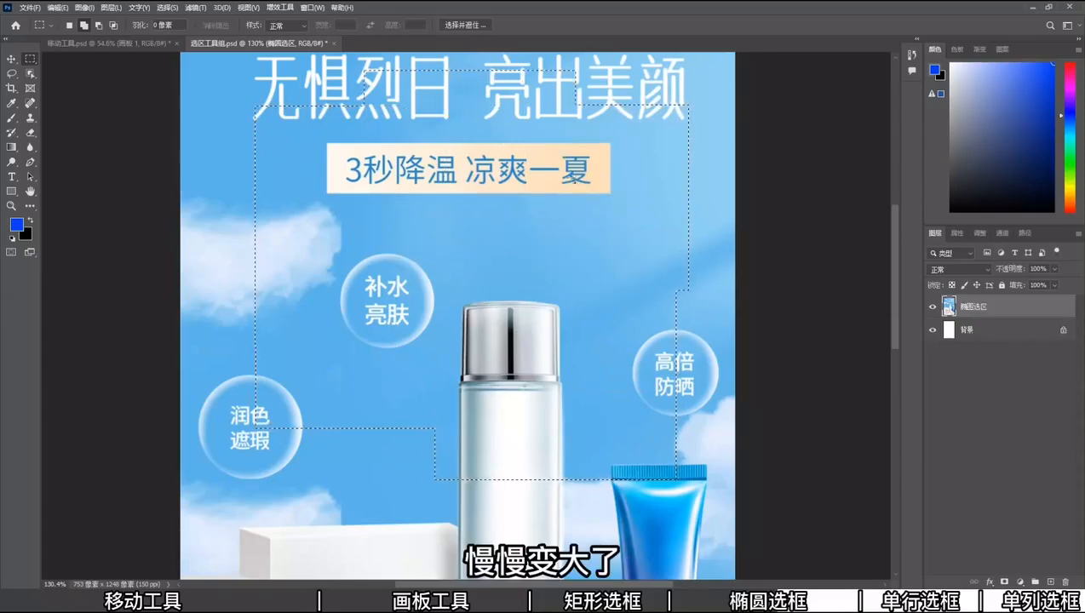
Step: Switch to subtract-from-selection mode and remove the whole combined selection piece by piece with overlapping rectangles
scroll(576, 179, "down", 3)
scroll(580, 281, "up", 2)
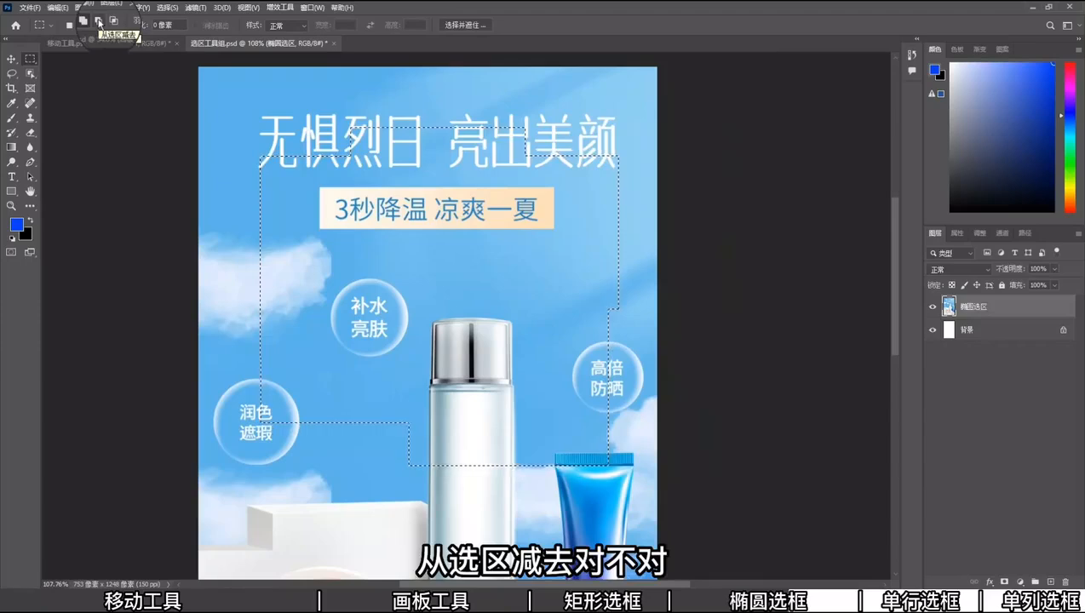
left_click(99, 23)
left_click_drag(224, 96, 515, 356)
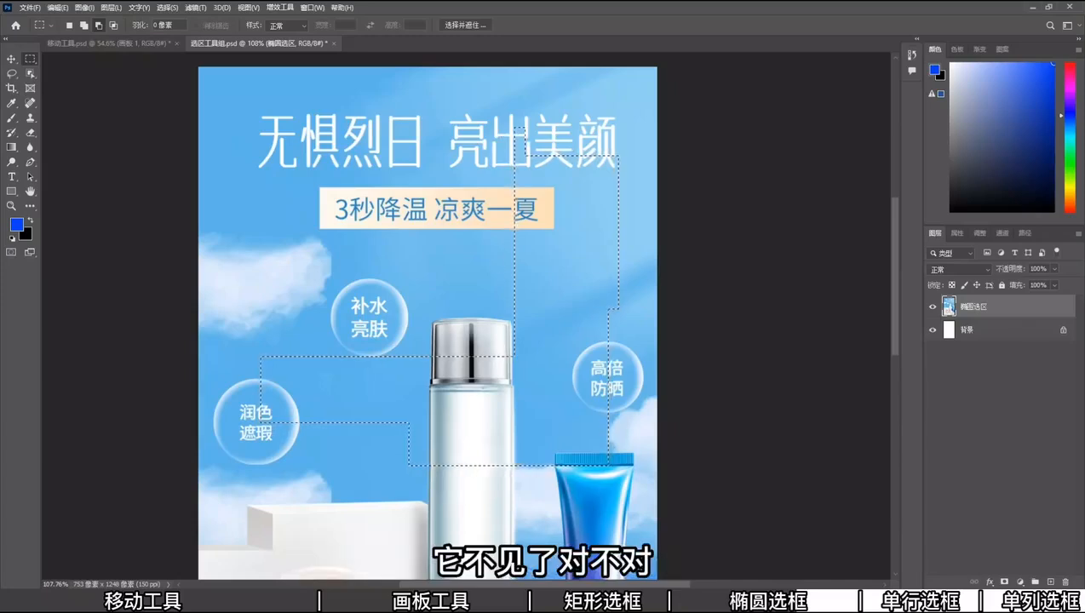
left_click_drag(238, 295, 394, 494)
left_click_drag(358, 323, 493, 501)
left_click_drag(426, 516, 654, 111)
left_click(502, 227)
Step: Draw a rectangular selection from the banner down to the tube's top, and reduce it with three overlapping rectangles in intersect mode
left_click_drag(454, 179, 579, 349)
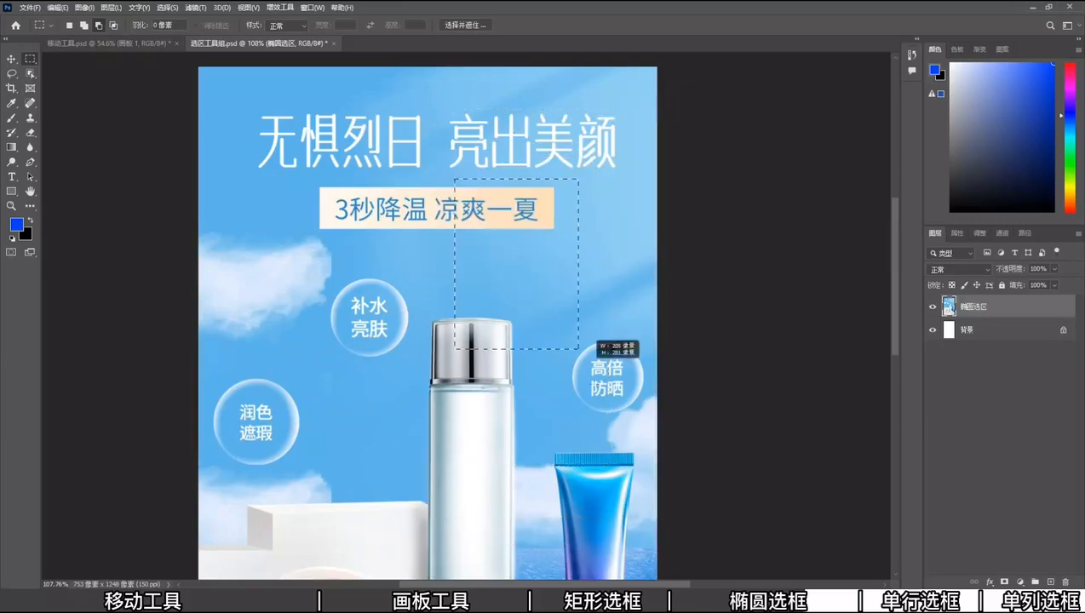
left_click_drag(611, 484, 612, 484)
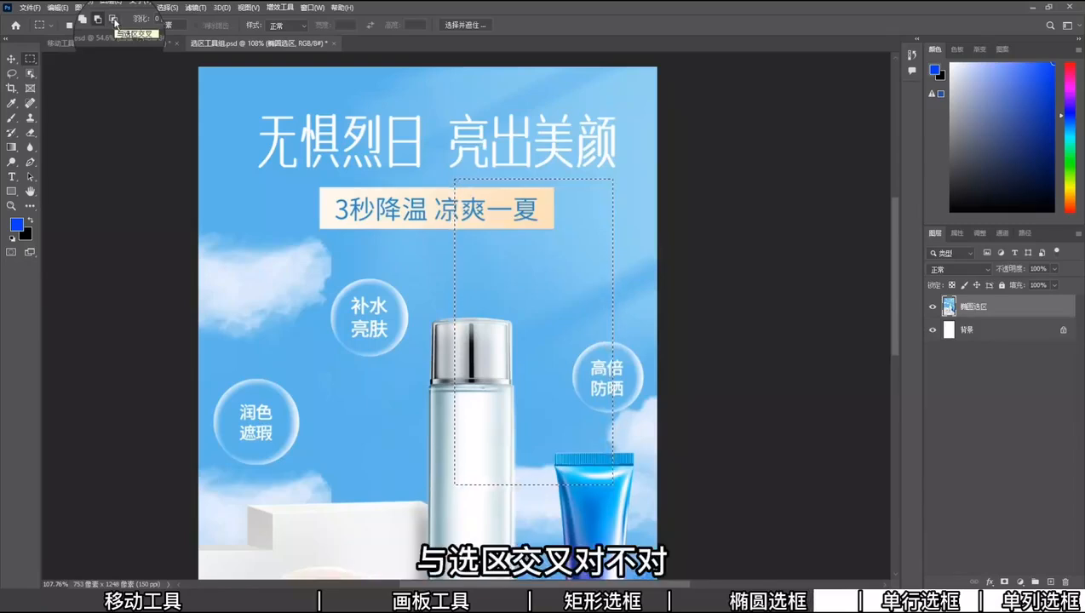
left_click(114, 26)
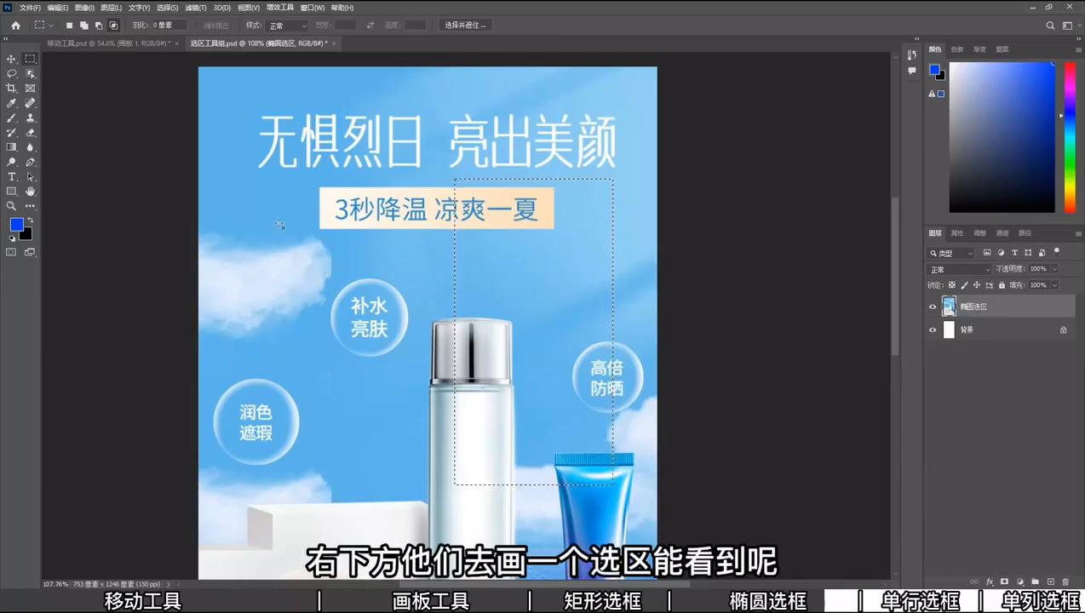
left_click_drag(279, 225, 556, 349)
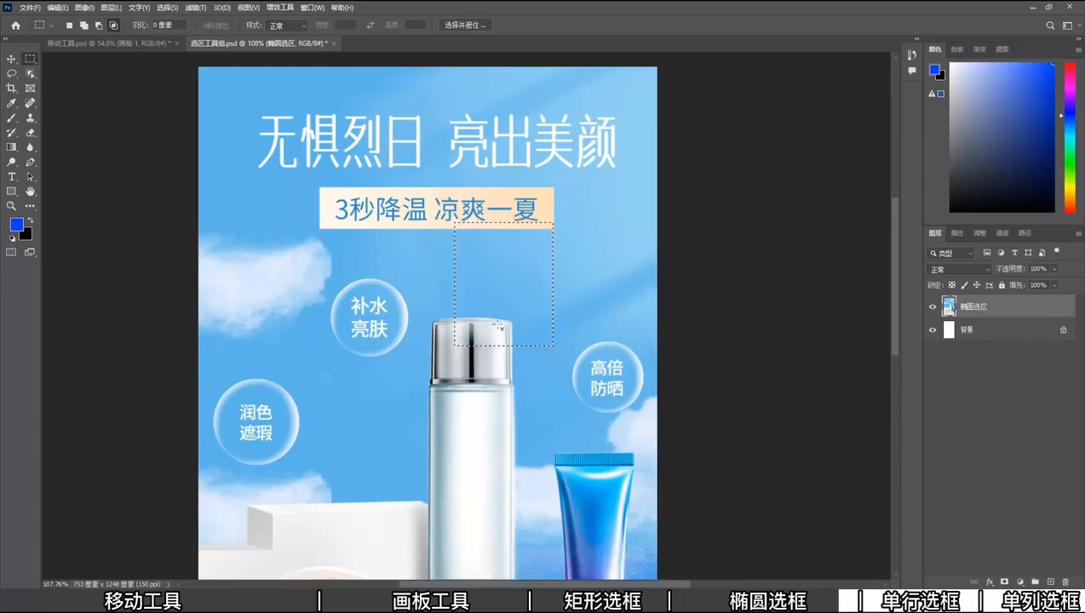
left_click_drag(309, 125, 464, 369)
left_click_drag(451, 296, 494, 368)
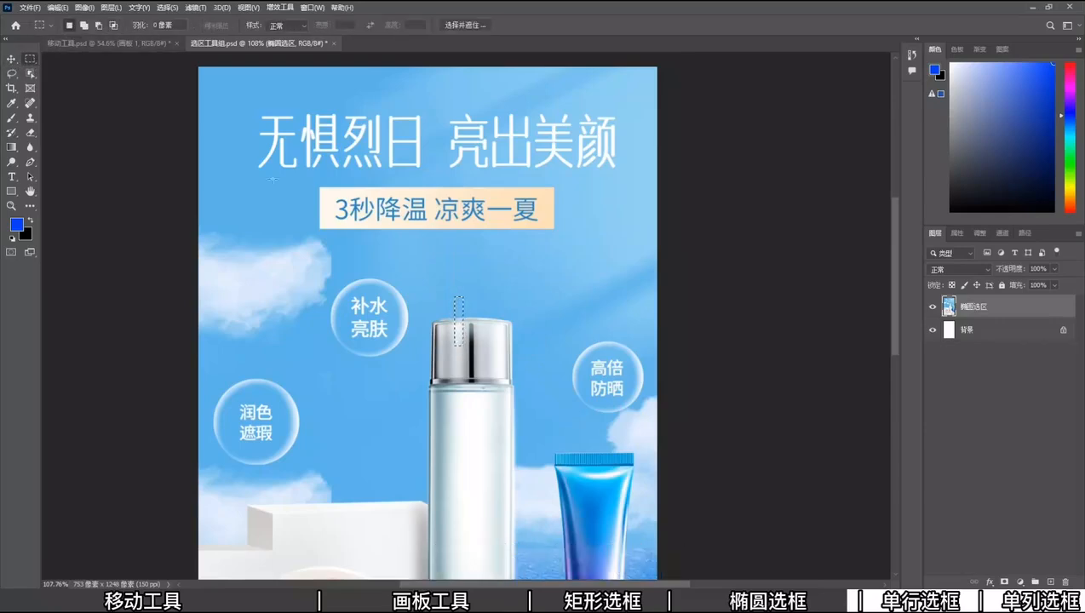
Step: Draw a new large rectangular selection below the headline, and intersect it with an elliptical selection around the banner
left_click_drag(240, 165, 608, 429)
right_click(30, 58)
left_click(68, 70)
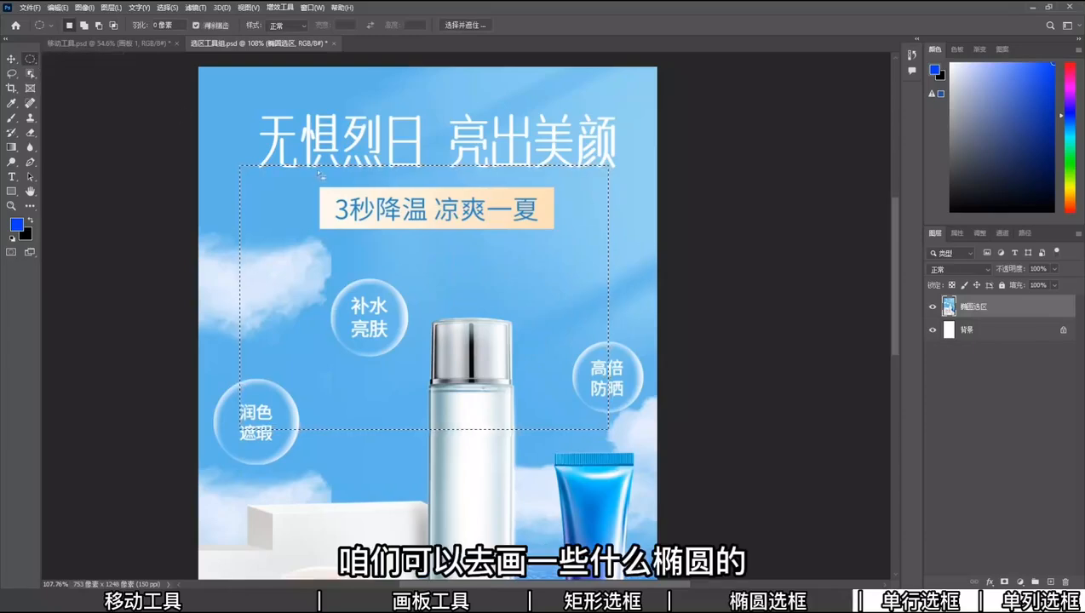
left_click_drag(323, 125, 513, 290)
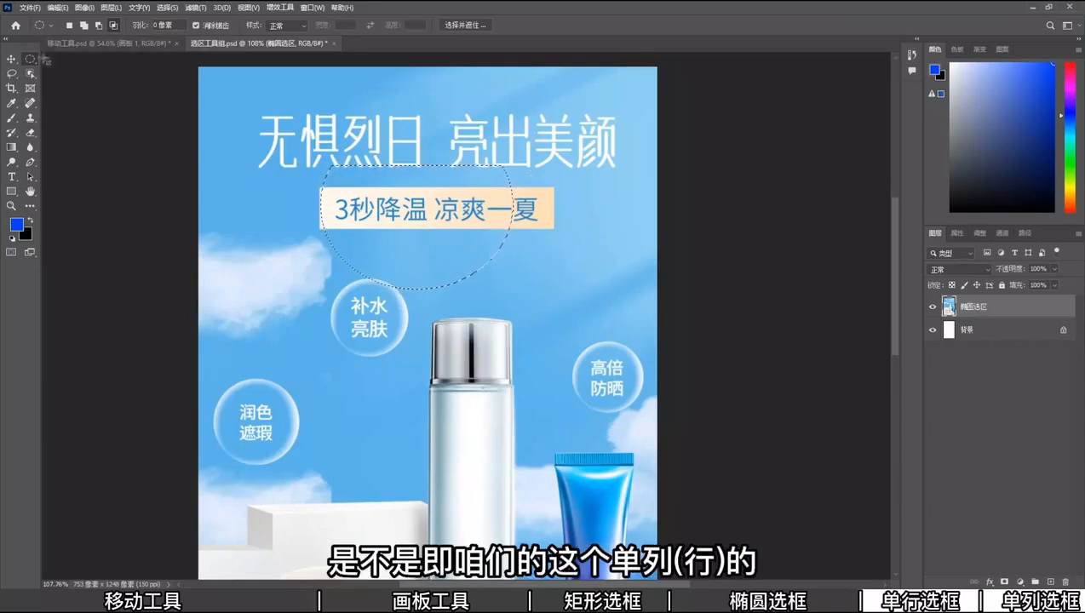
Step: Clear the elliptical selection, place a single-row marquee selection across the banner, and inspect its thickness up close
right_click(32, 59)
left_click(66, 79)
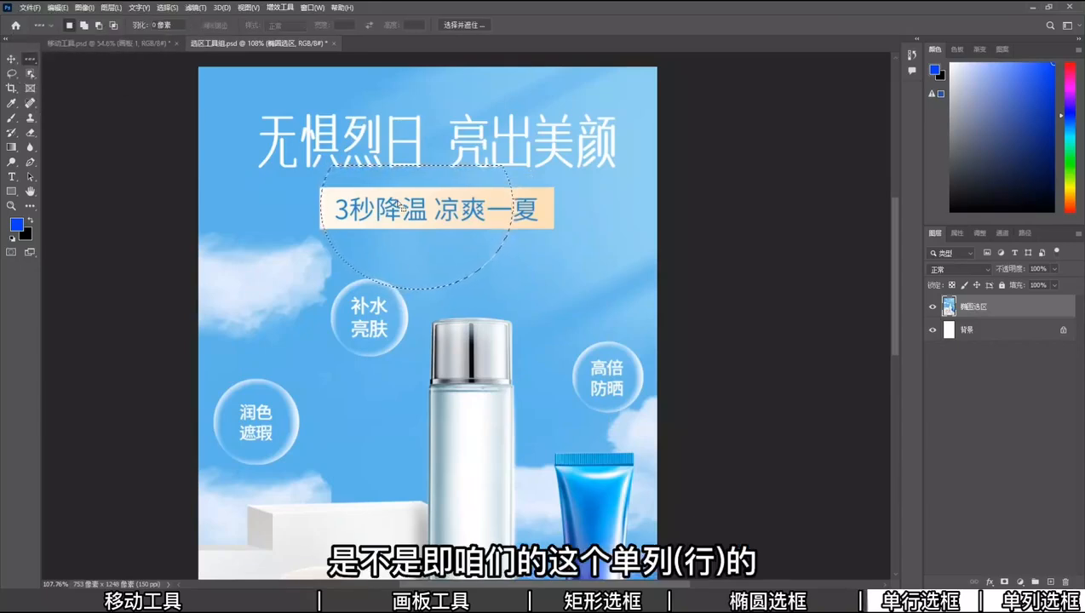
key("ctrl+d")
left_click(406, 204)
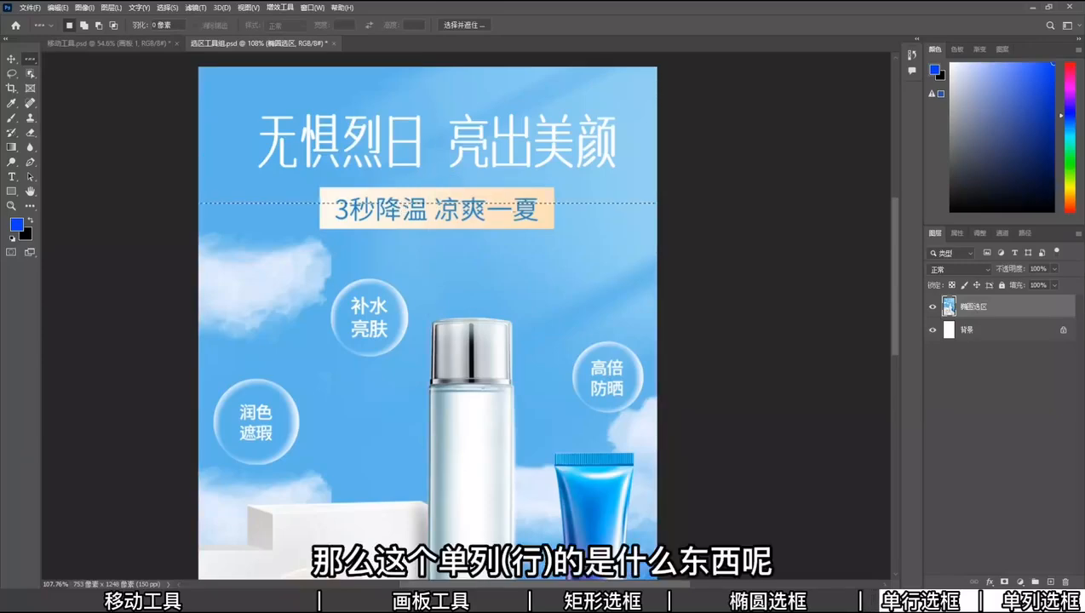
scroll(604, 204, "up", 2)
scroll(594, 235, "down", 1)
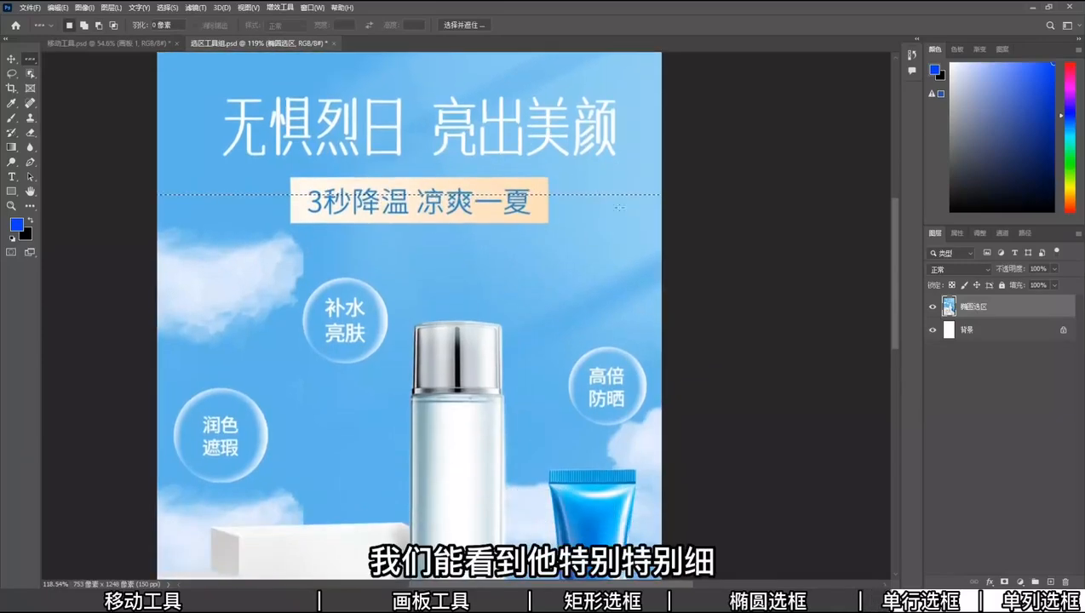
scroll(592, 198, "up", 10)
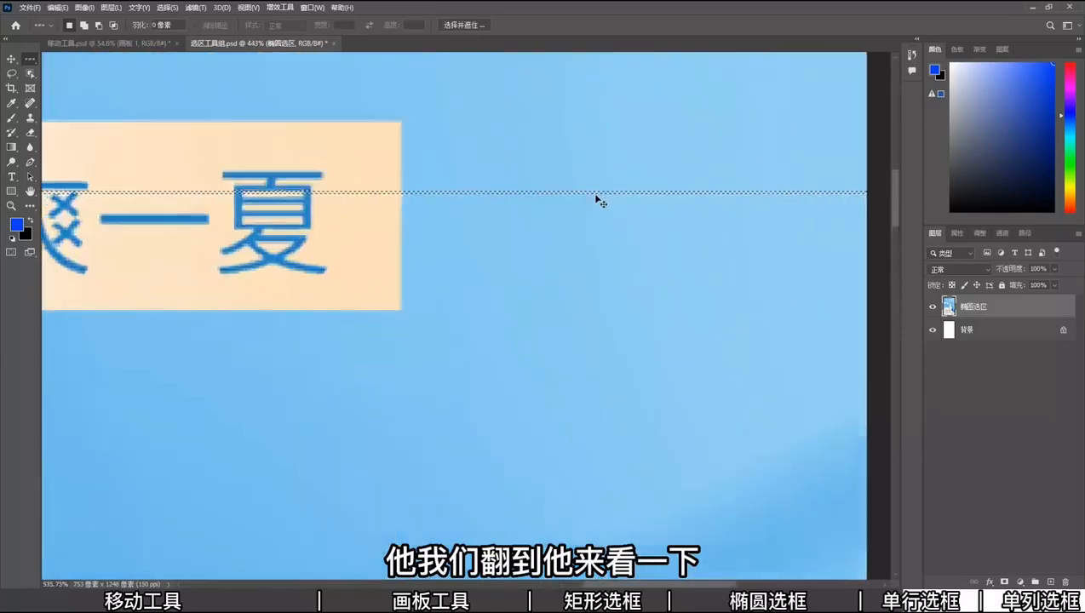
Step: Examine the single-row selection against the pixel grid to see how many pixels high it is
scroll(600, 201, "up", 8)
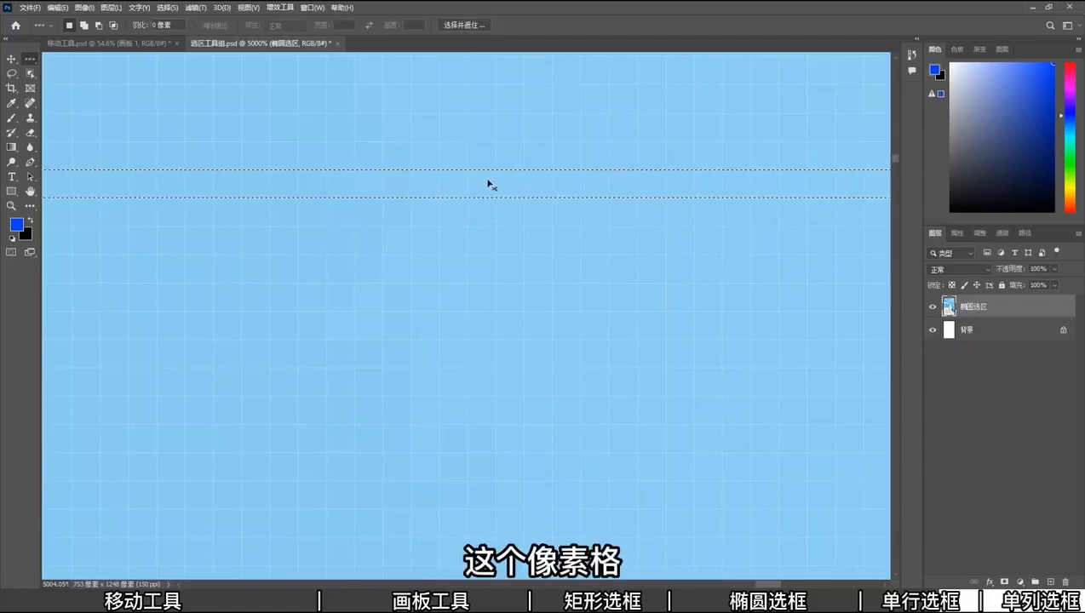
scroll(489, 182, "down", 3)
scroll(490, 184, "down", 5)
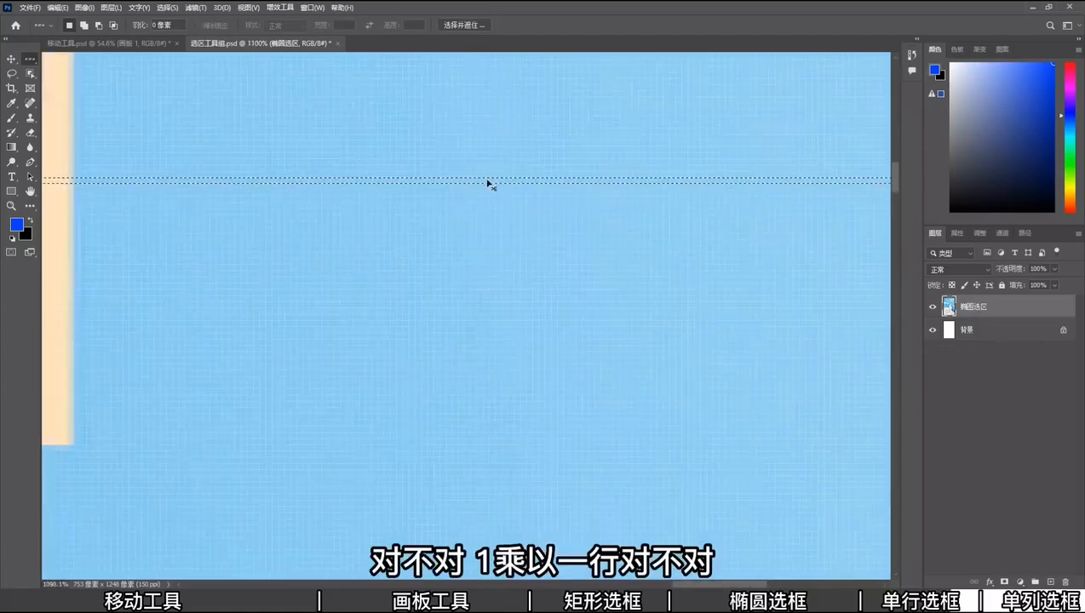
scroll(489, 183, "down", 2)
scroll(488, 184, "up", 5)
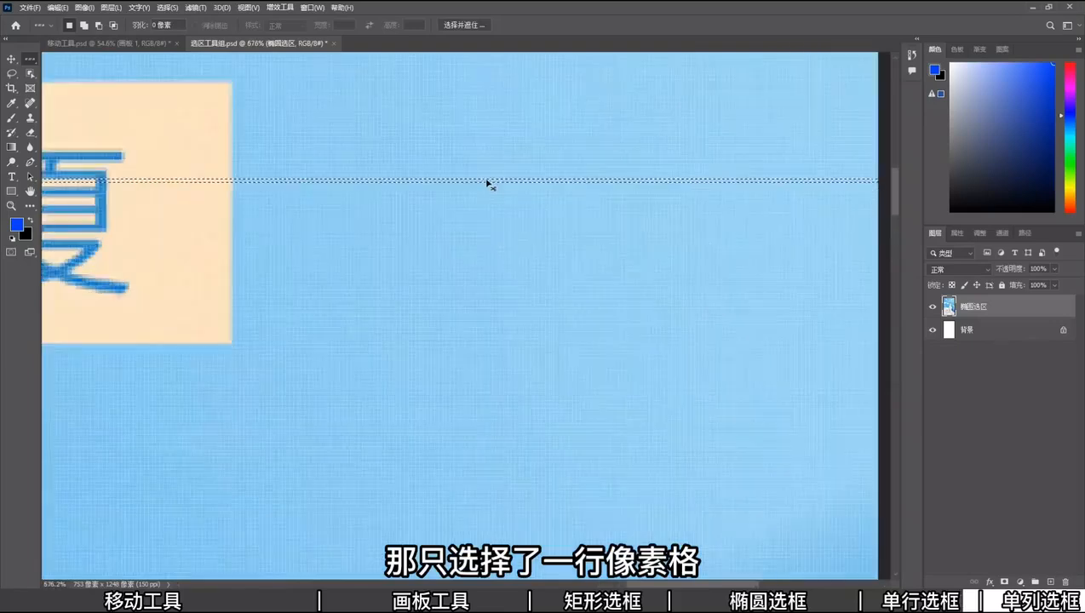
scroll(488, 184, "down", 3)
scroll(490, 184, "down", 3)
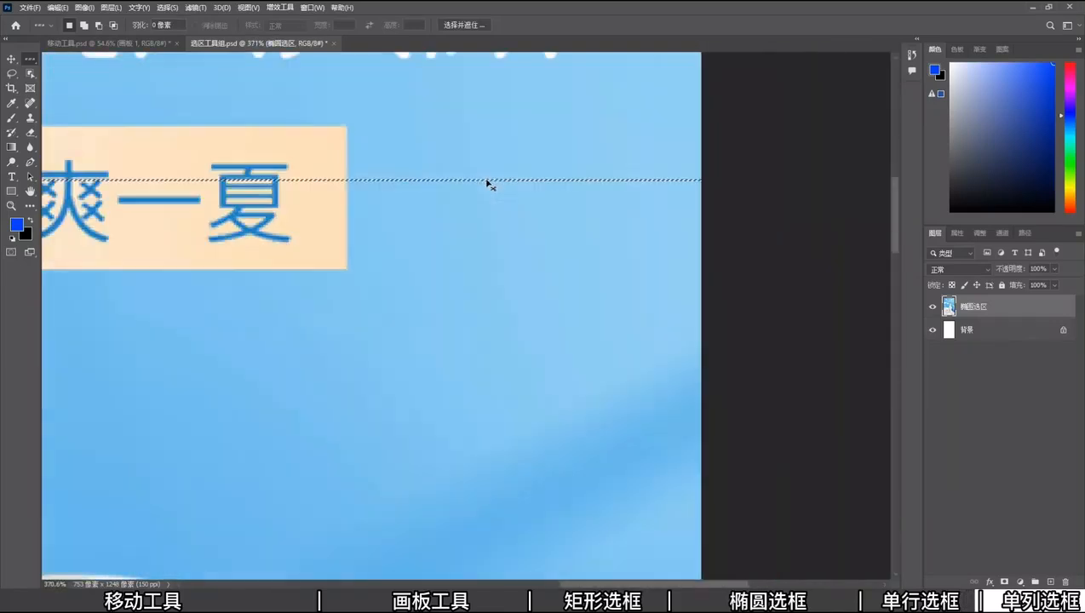
Step: Place a single-column marquee selection in the sky beside the banner and inspect its pixel width up close
right_click(30, 59)
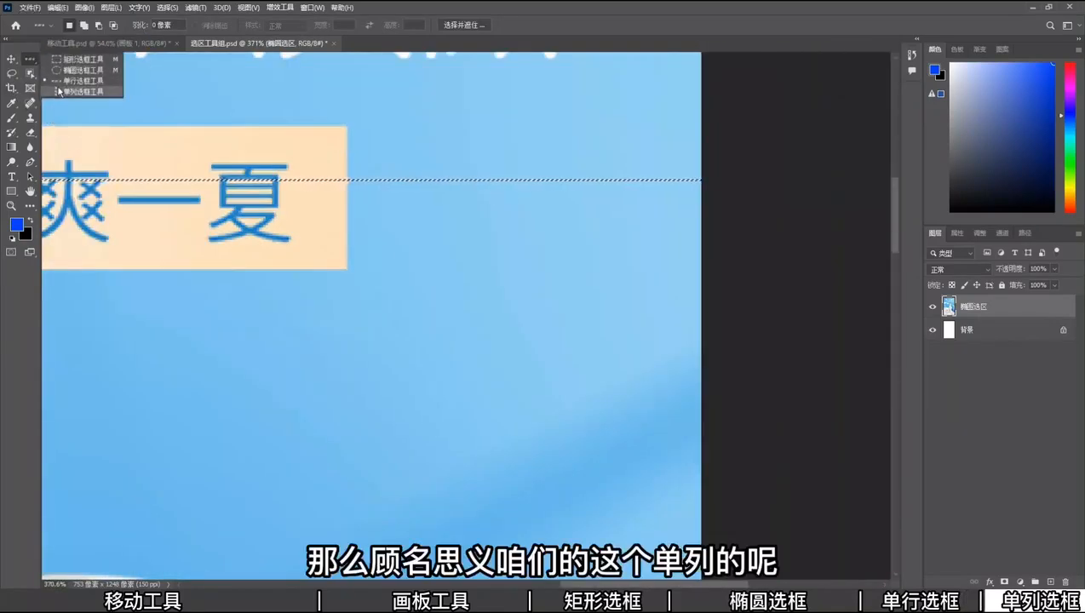
left_click(83, 81)
left_click(534, 238)
scroll(533, 181, "up", 10)
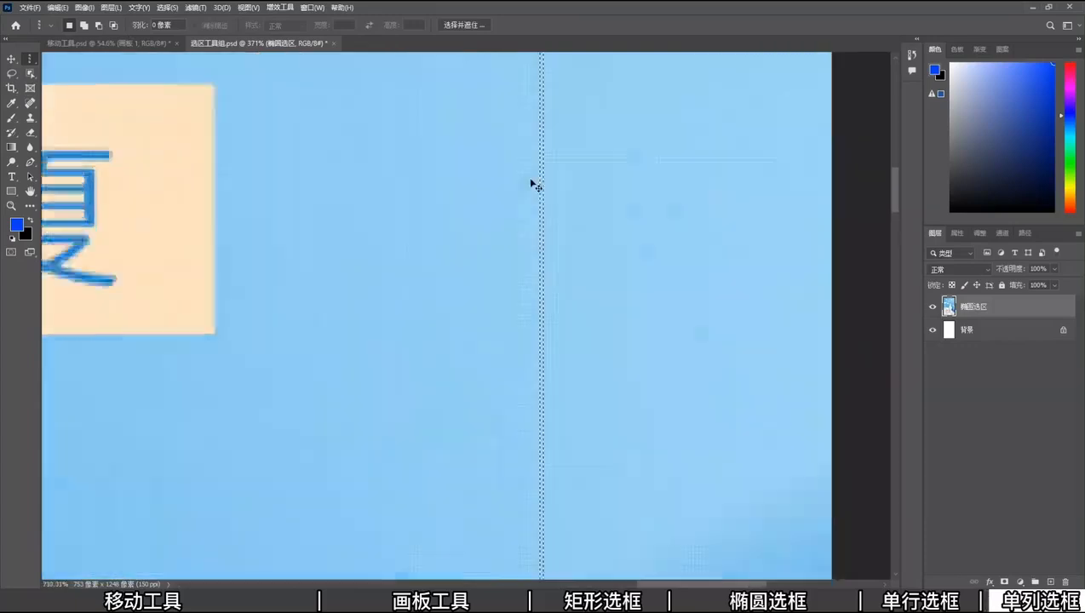
scroll(547, 161, "down", 8)
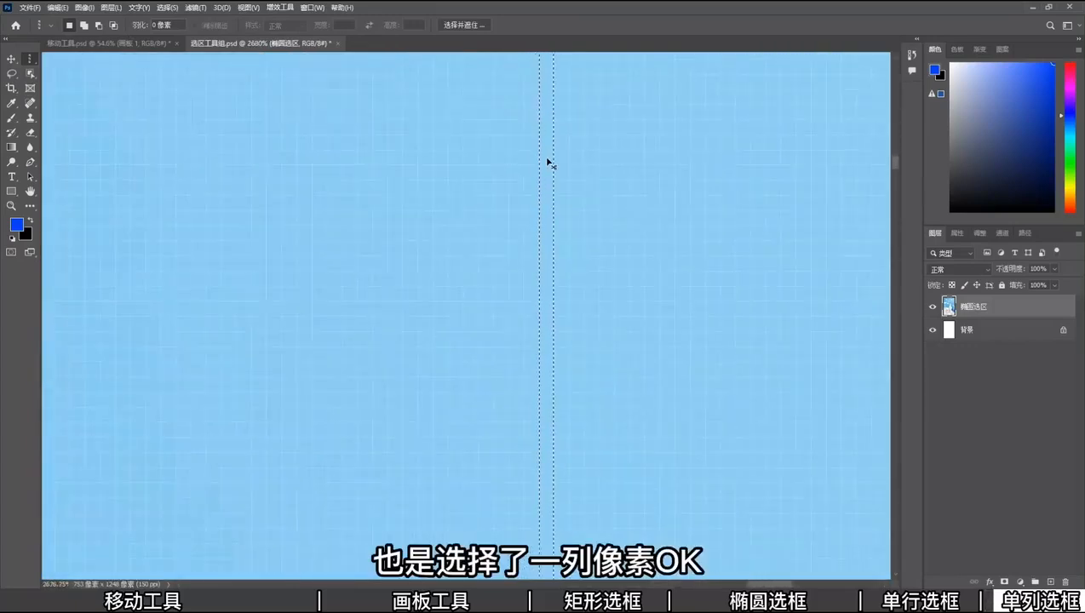
scroll(545, 281, "down", 6)
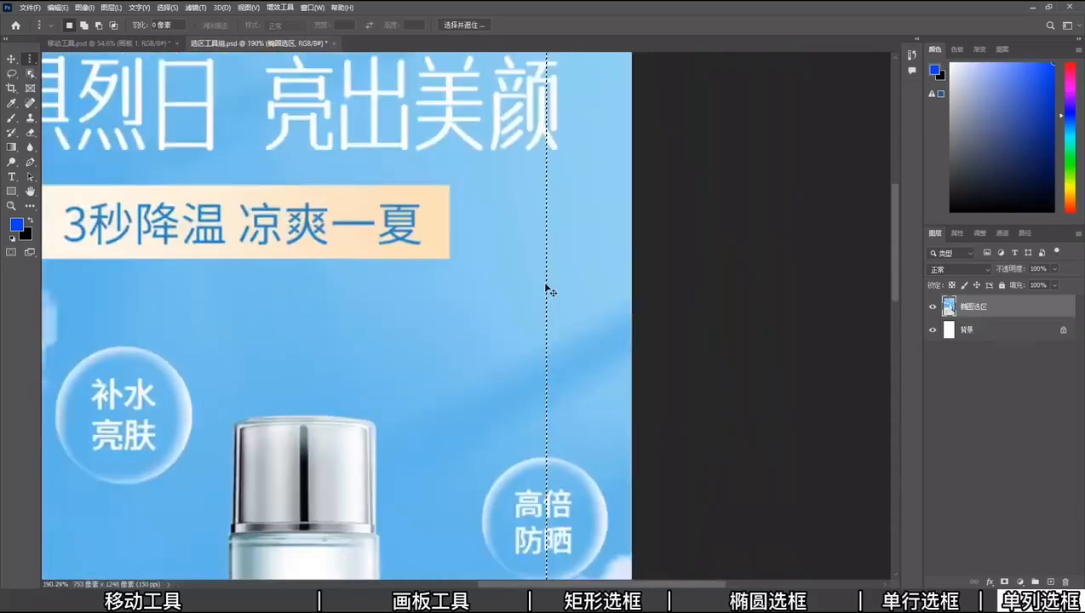
Step: Switch to the Move tool, clear the single-column selection, and deselect the poster layer
left_click(12, 60)
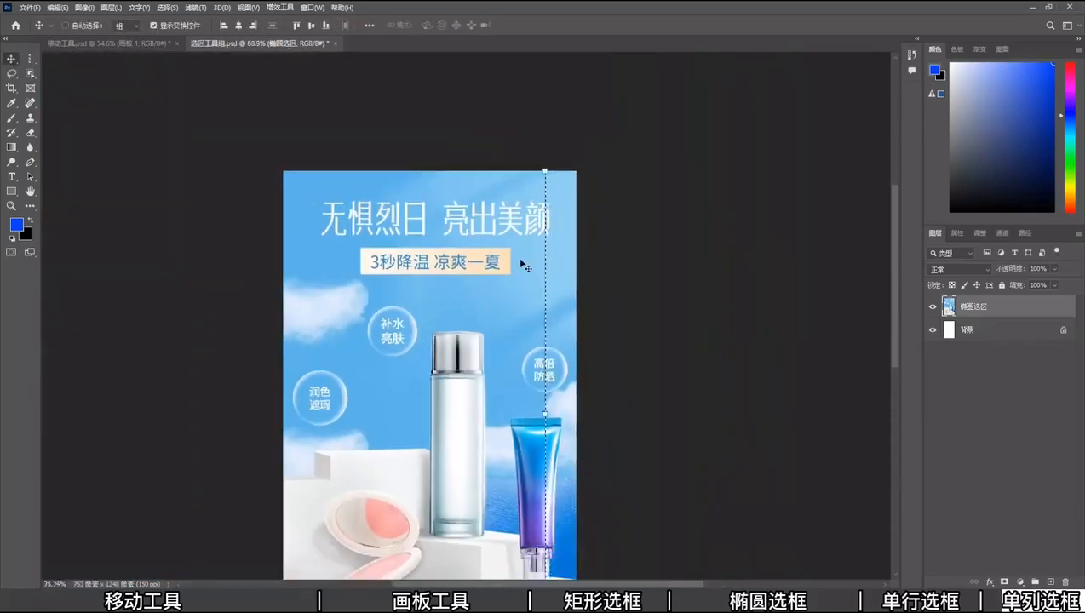
scroll(528, 267, "up", 2)
key("ctrl+d")
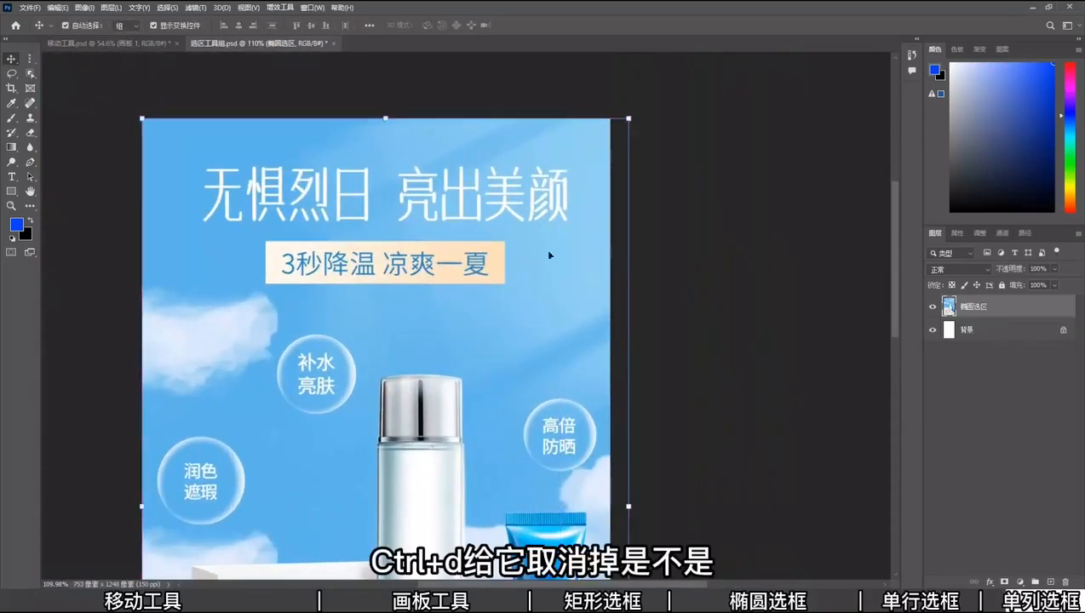
left_click(714, 192)
scroll(714, 192, "down", 2)
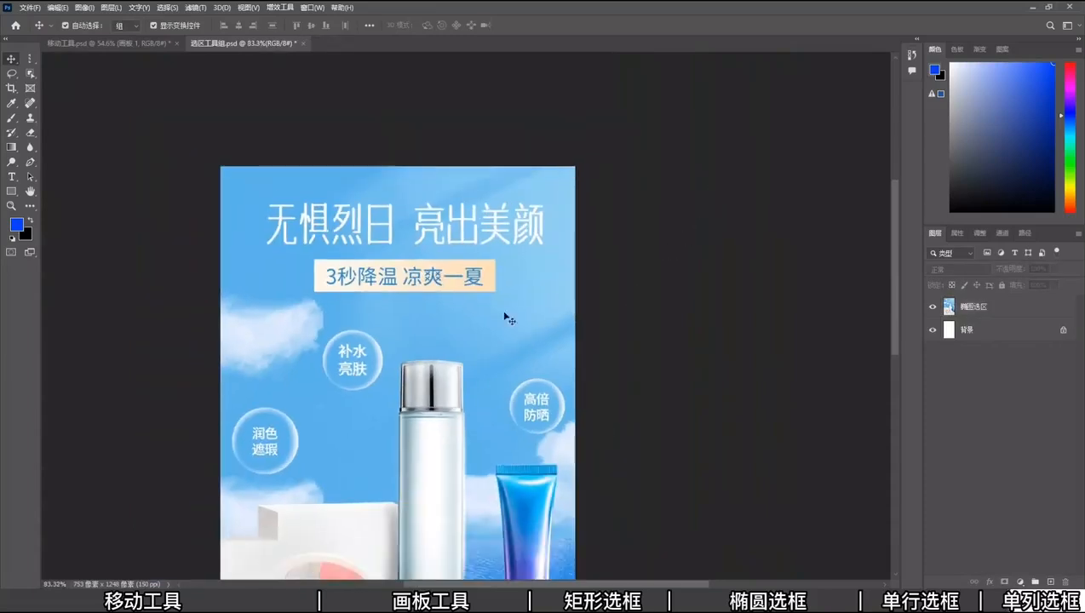
scroll(375, 454, "up", 3)
scroll(552, 172, "down", 1)
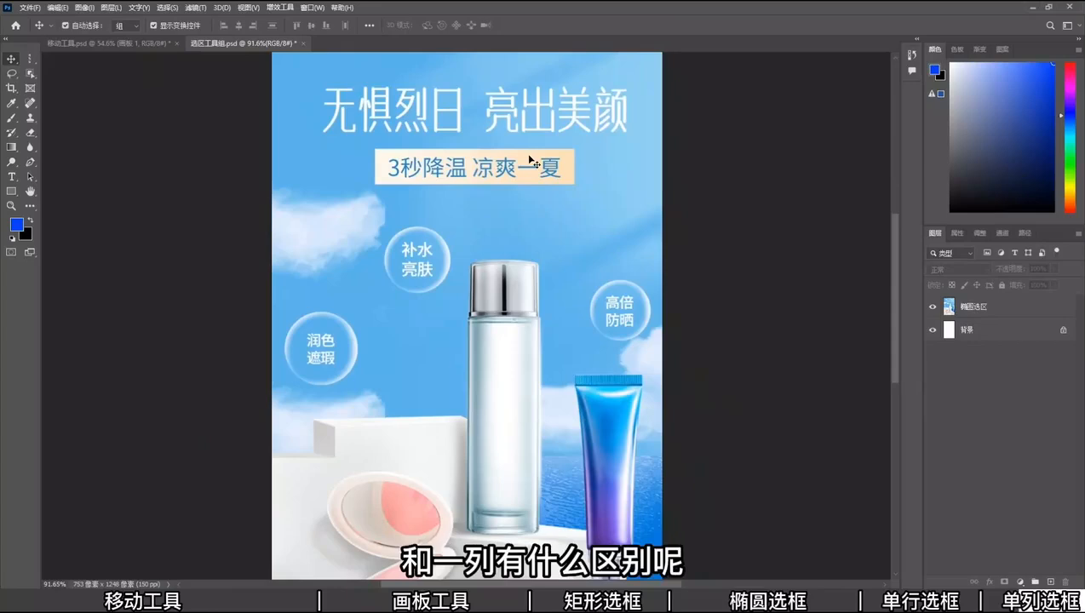
Step: Place a single-row marquee selection just below the banner and copy that row of the 椭圆选区 layer to a new layer
right_click(32, 59)
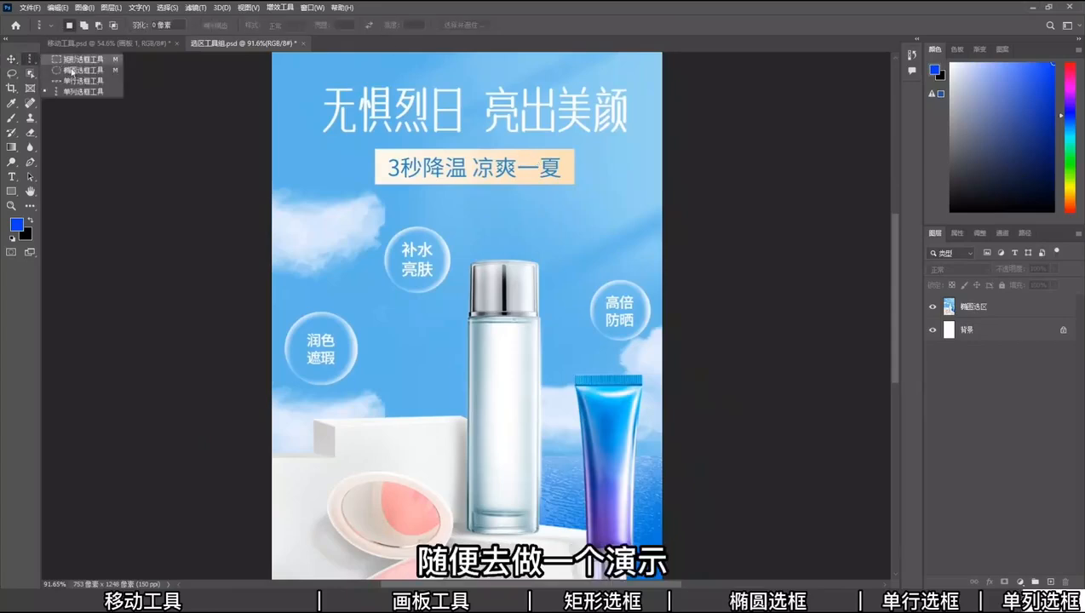
left_click(73, 93)
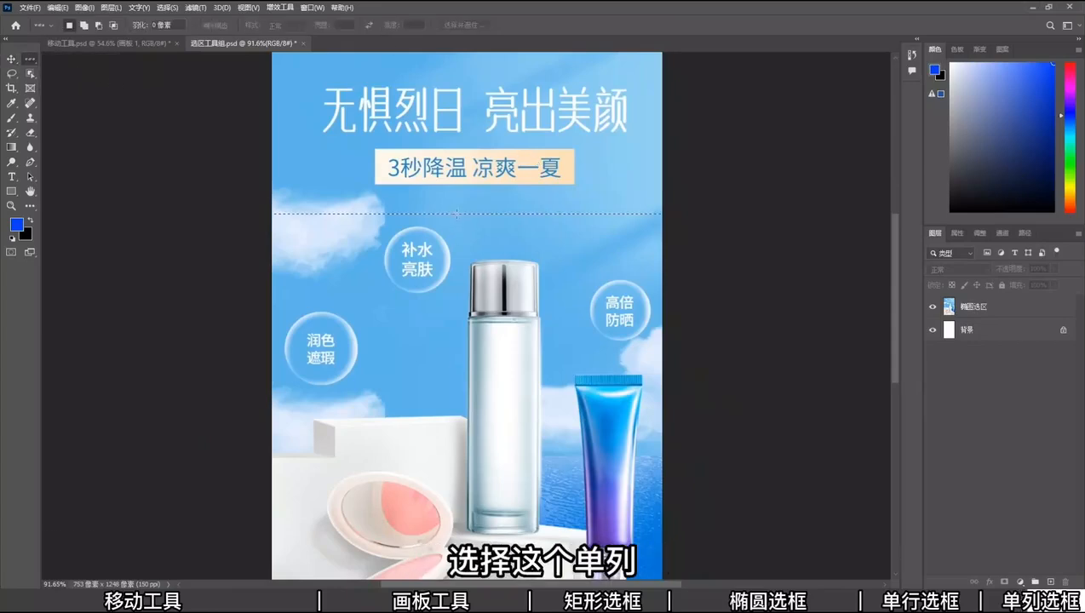
left_click(974, 307)
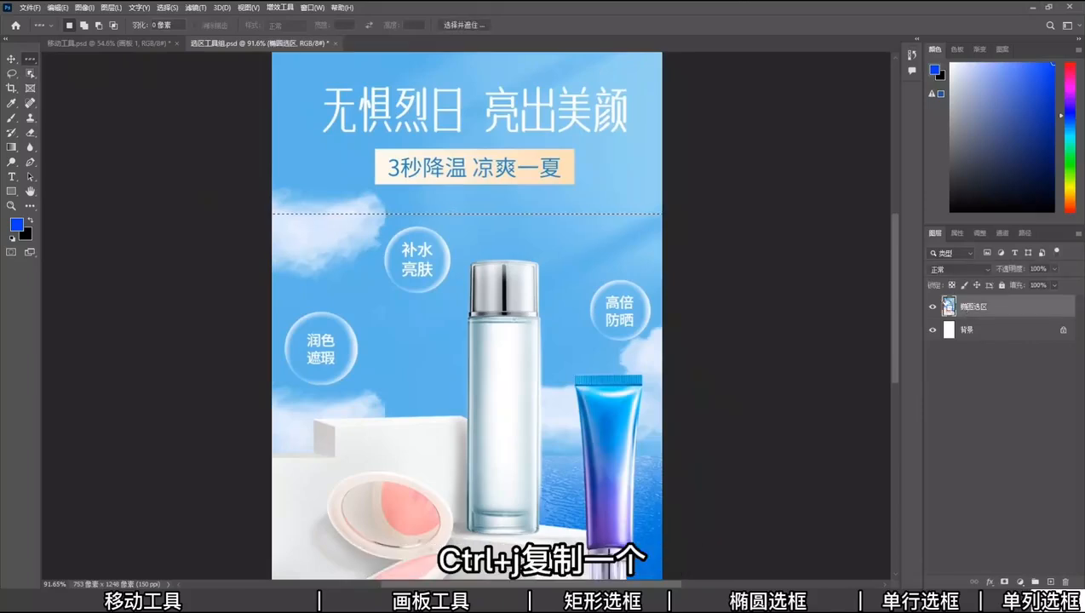
key("ctrl+j")
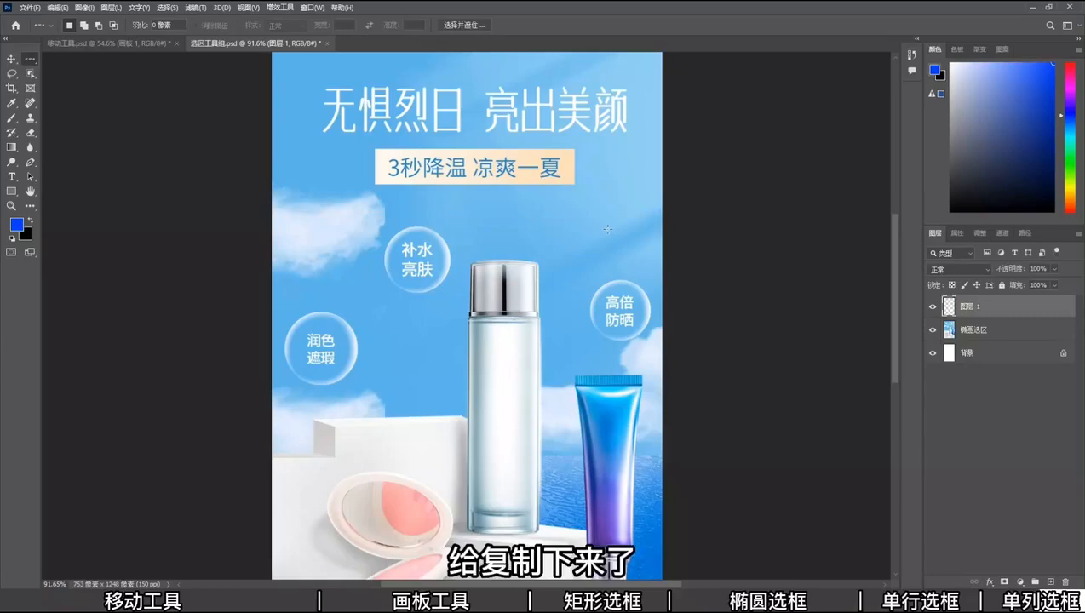
Step: Free-transform the copied pixel row, stretching it vertically until it covers the whole canvas as a striped background, and apply it
key("ctrl+t")
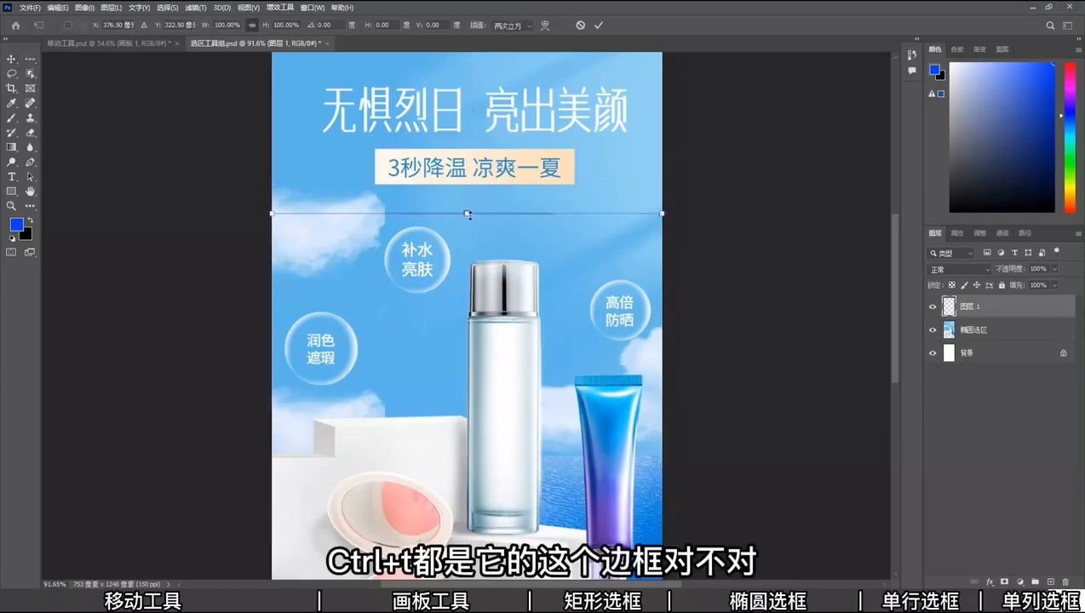
left_click_drag(467, 214, 495, 107)
scroll(490, 110, "down", 3)
scroll(867, 238, "up", 6)
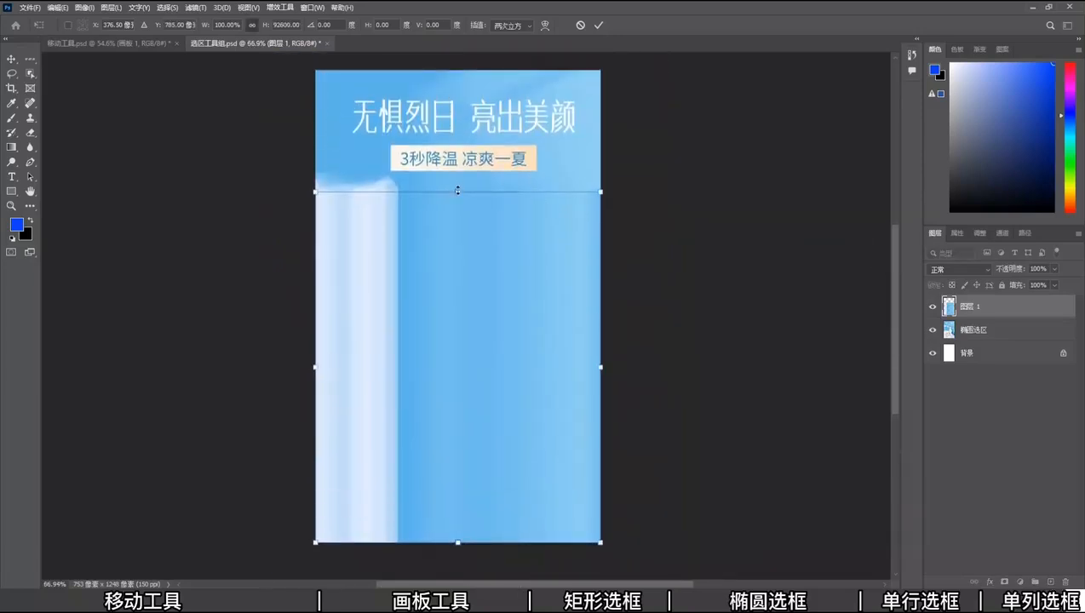
left_click_drag(458, 191, 467, 66)
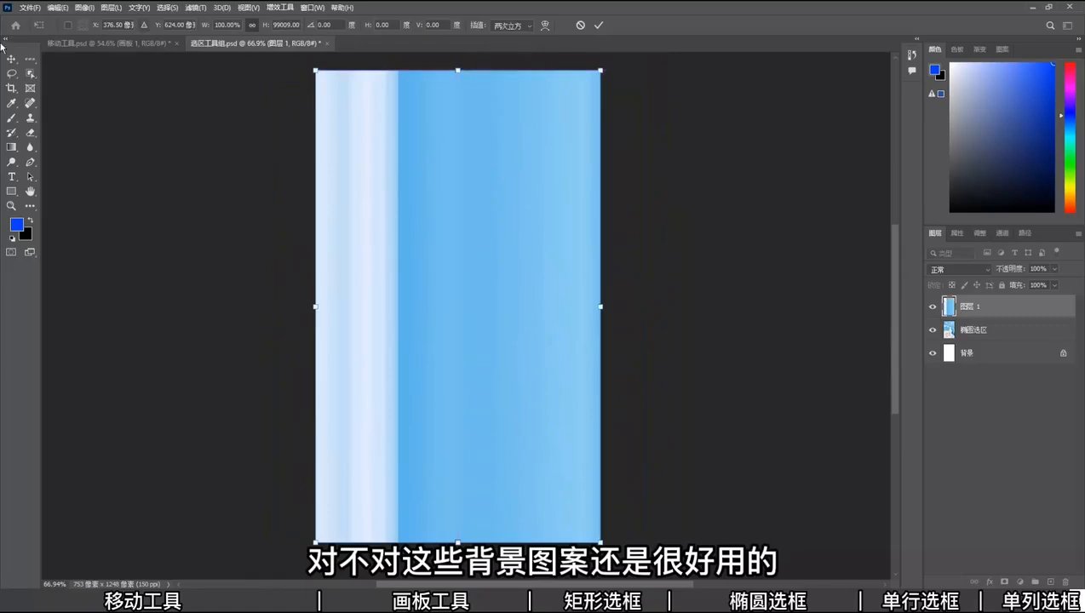
left_click(12, 60)
Step: Delete the stretched stripe layer and leave no layer selected
mouse_move(576, 211)
left_mouse_down()
mouse_move(441, 252)
mouse_move(584, 232)
mouse_move(581, 205)
mouse_move(576, 237)
mouse_move(569, 210)
left_mouse_up()
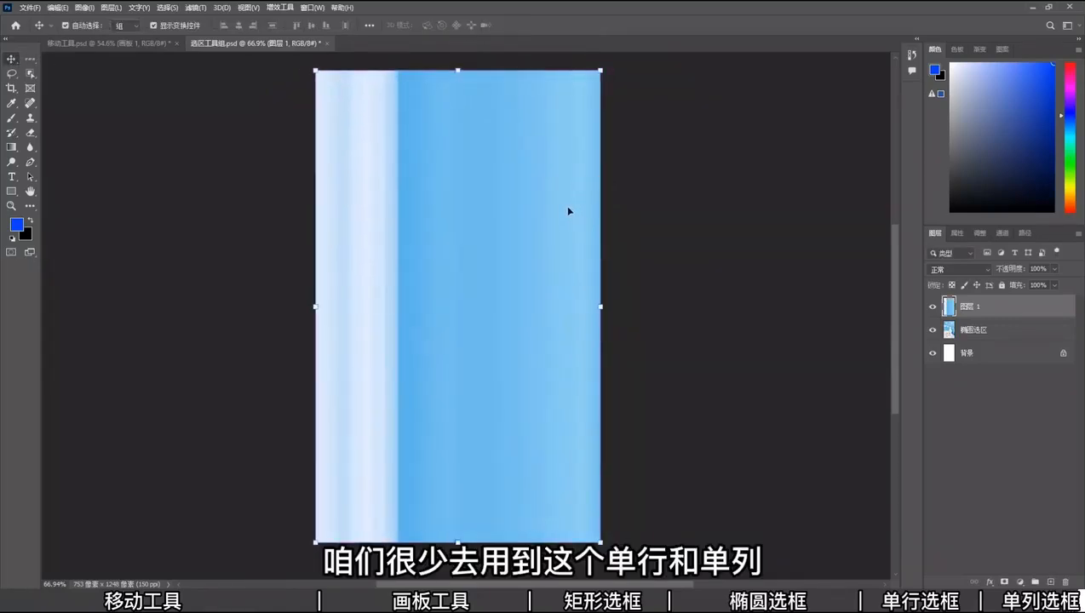
key("Delete")
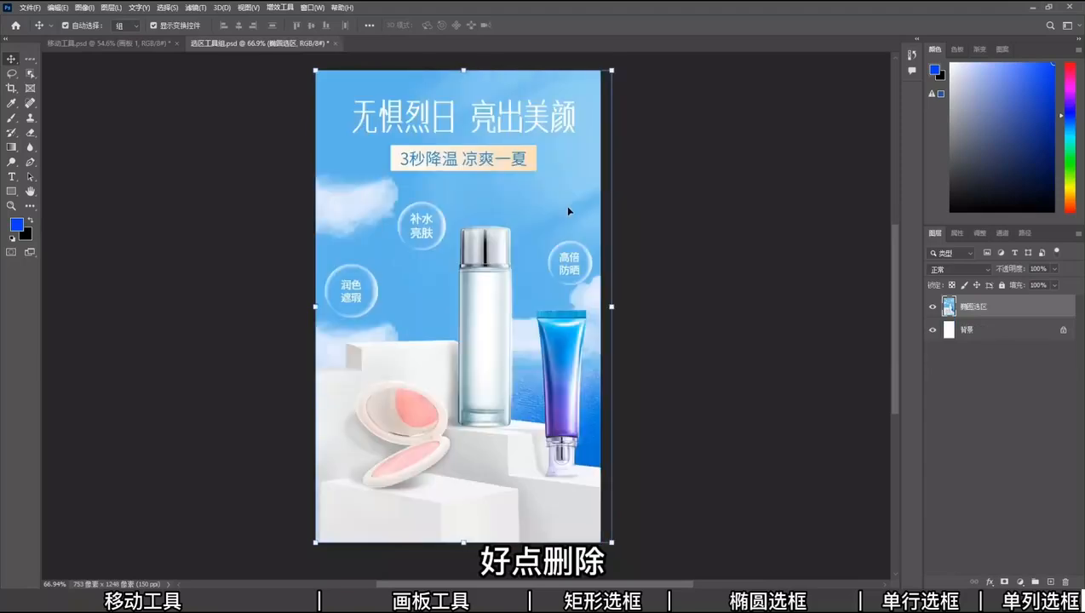
left_click(685, 254)
scroll(501, 267, "up", 1)
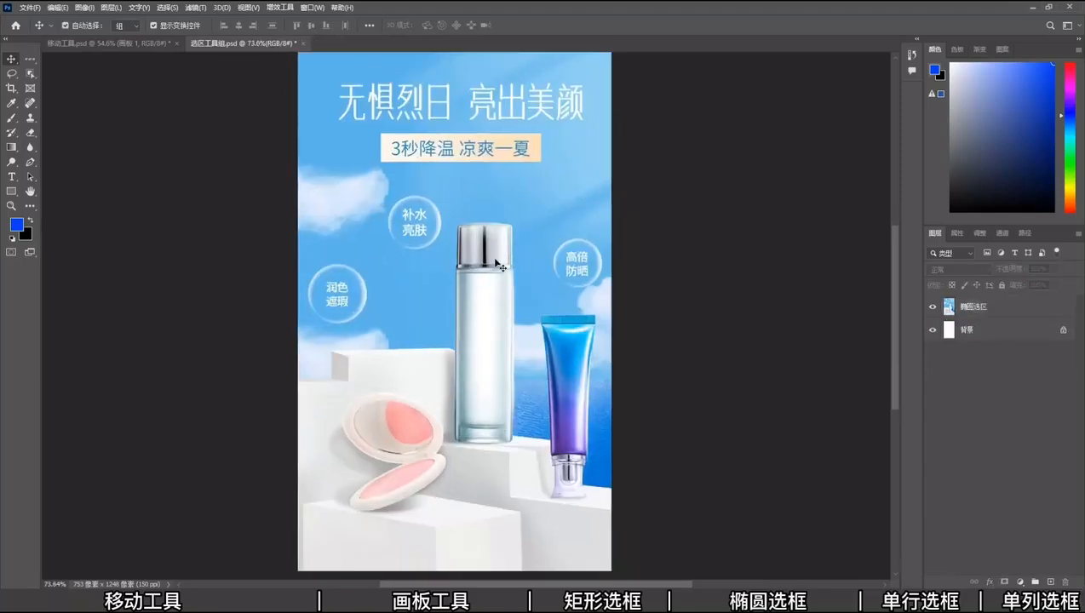